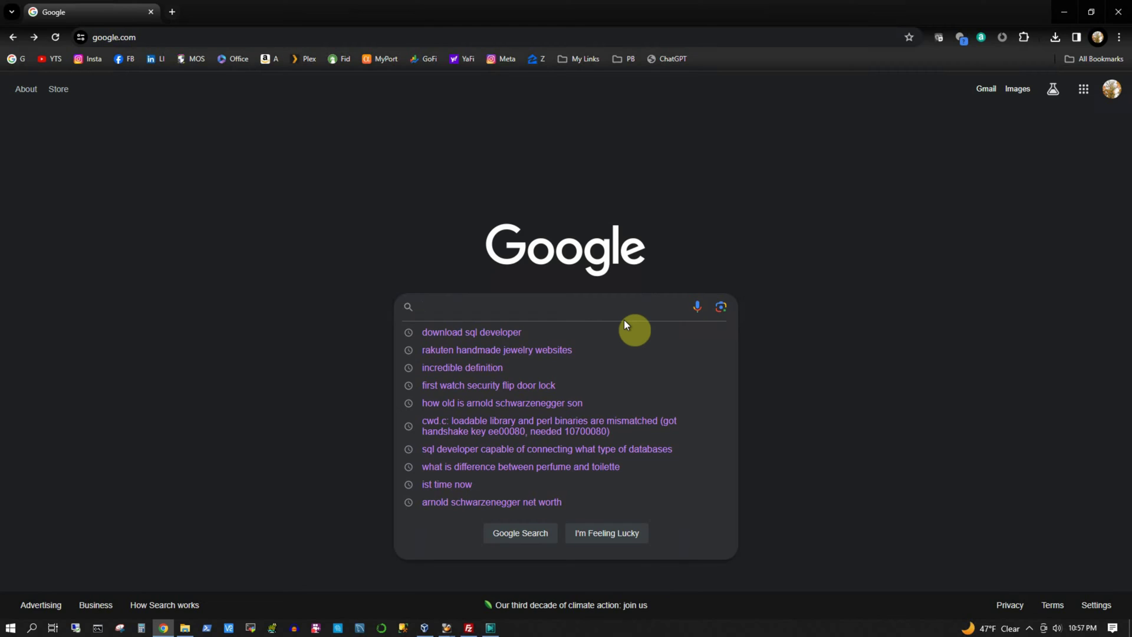
Step: Search Google for 'download sql developer'
{"action": "type", "text": "downlo"}
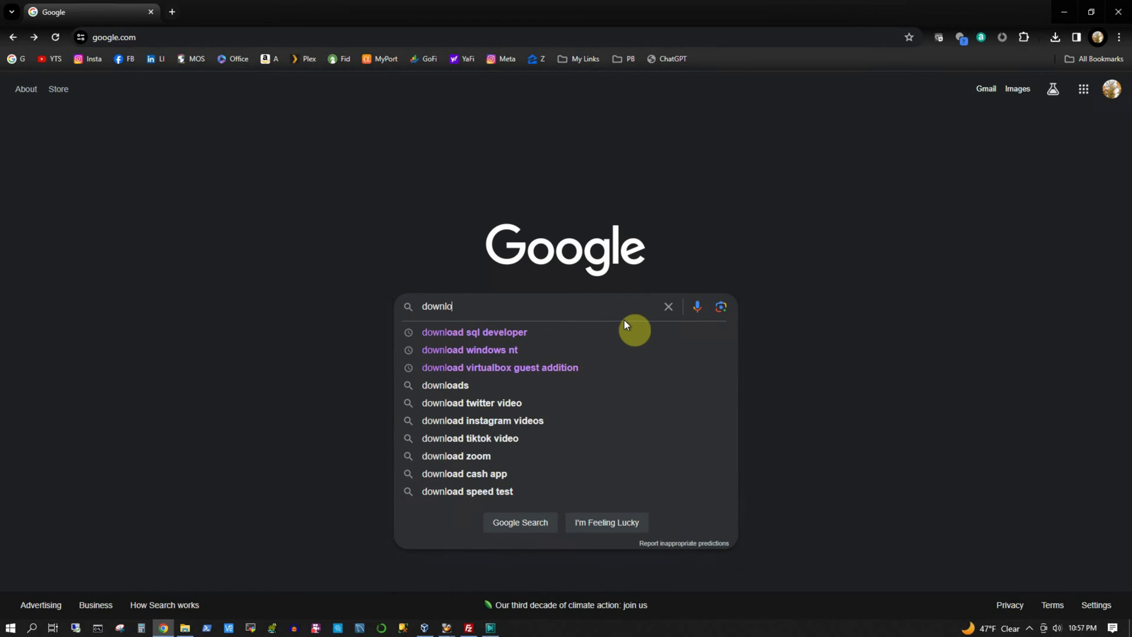
{"action": "type", "text": "ad sql dev"}
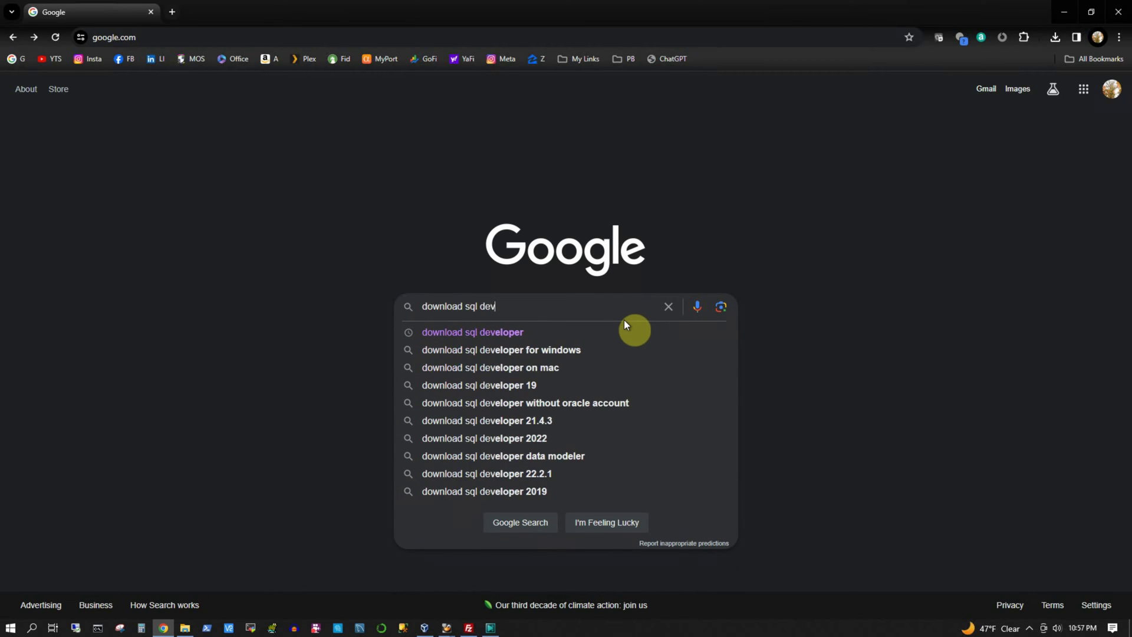
{"action": "type", "text": "eloper"}
{"action": "key", "text": "Return"}
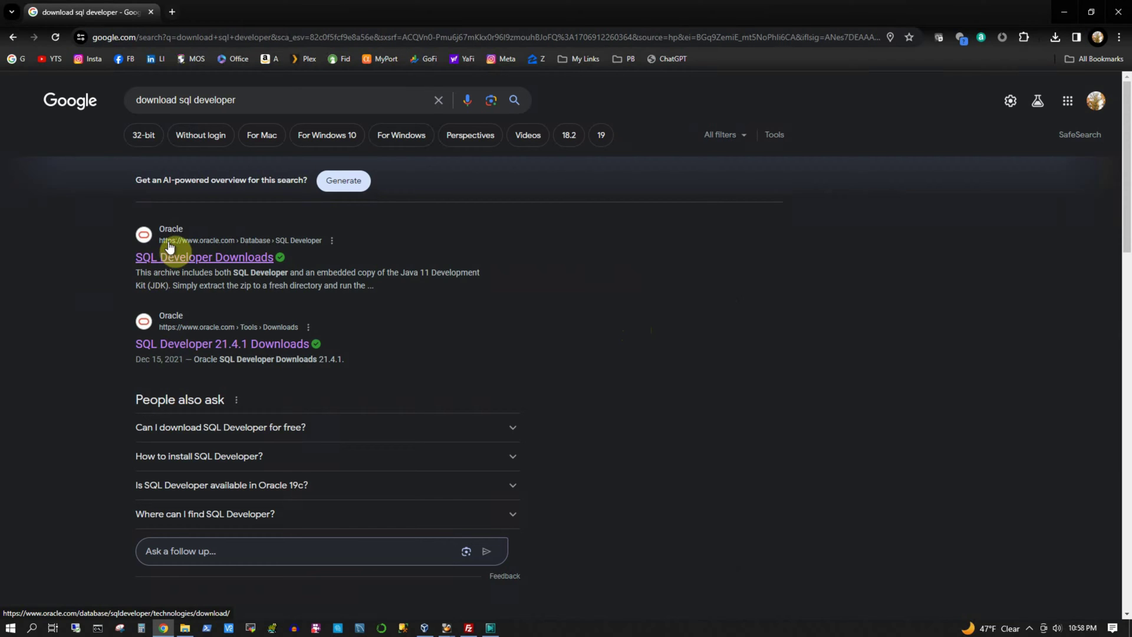
Step: Open Oracle's SQL Developer Downloads result and note its December 15, 2023 release date
{"action": "left_click", "coordinate": [212, 262]}
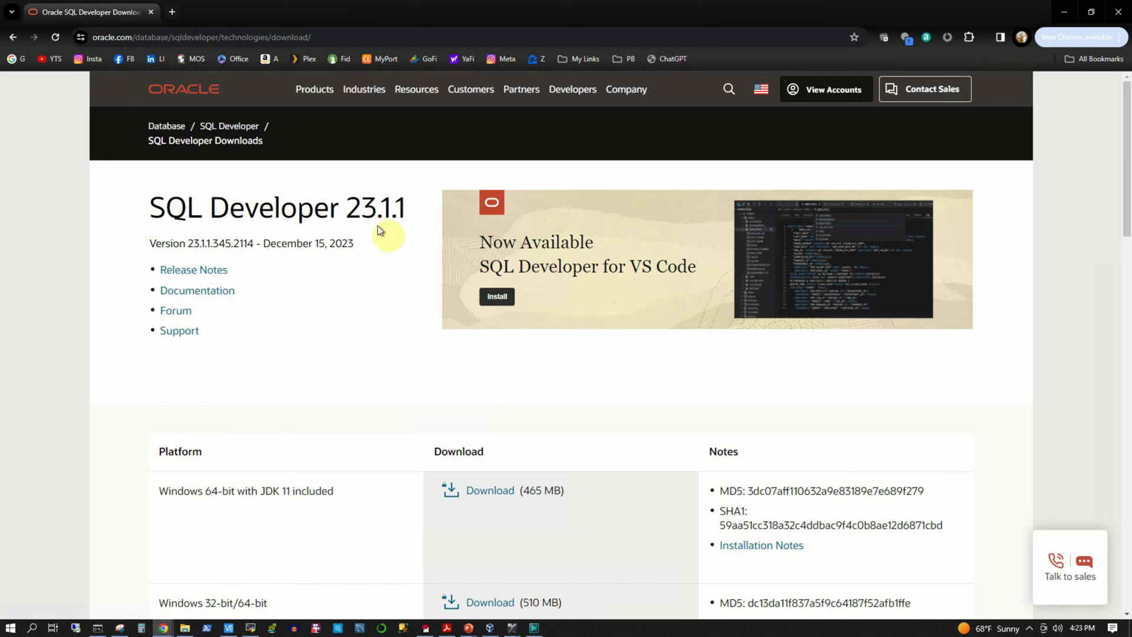
{"action": "left_click_drag", "start_coordinate": [352, 244], "coordinate": [260, 244]}
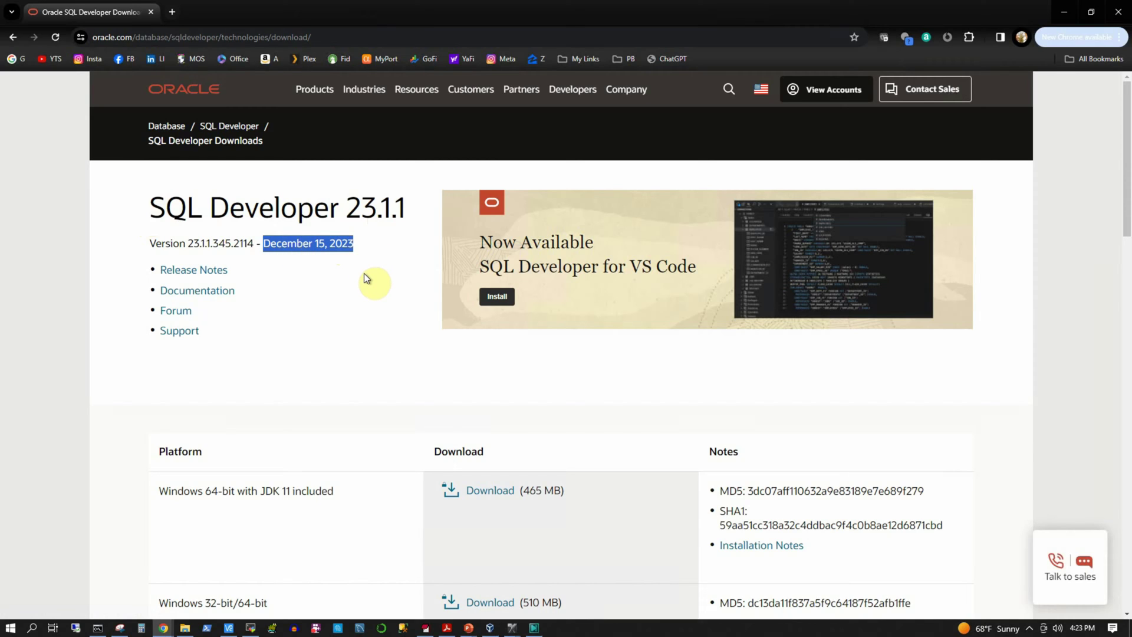
{"action": "left_click", "coordinate": [301, 205]}
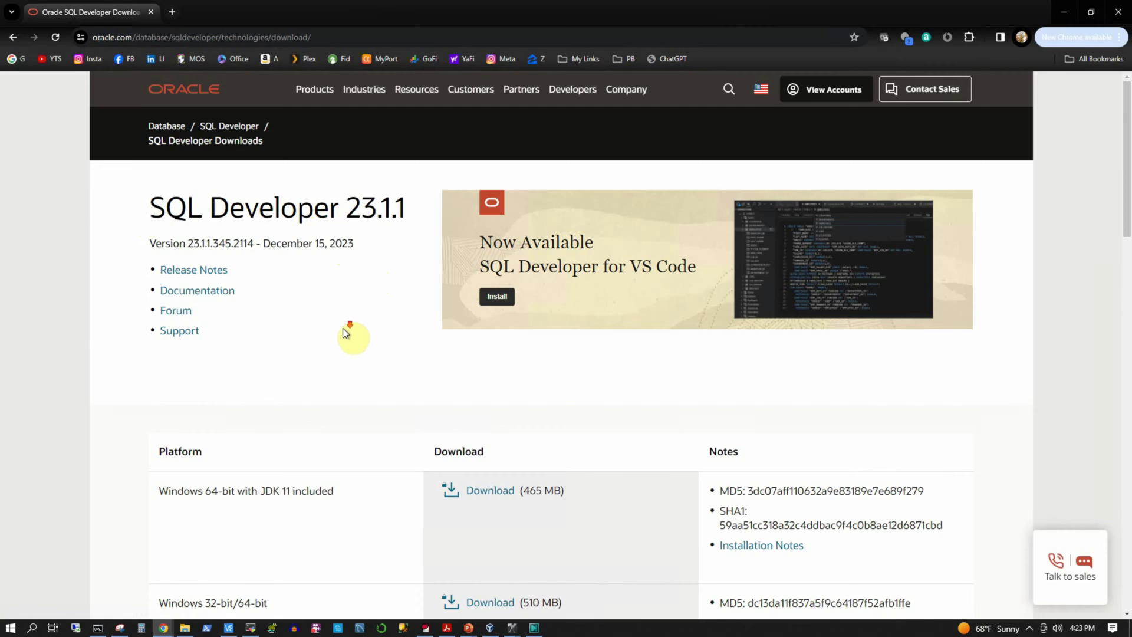
Step: Review each platform in the download table, from Windows through Linux RPM to Other Platforms
{"action": "scroll", "coordinate": [345, 327], "scroll_direction": "down", "scroll_amount": 3}
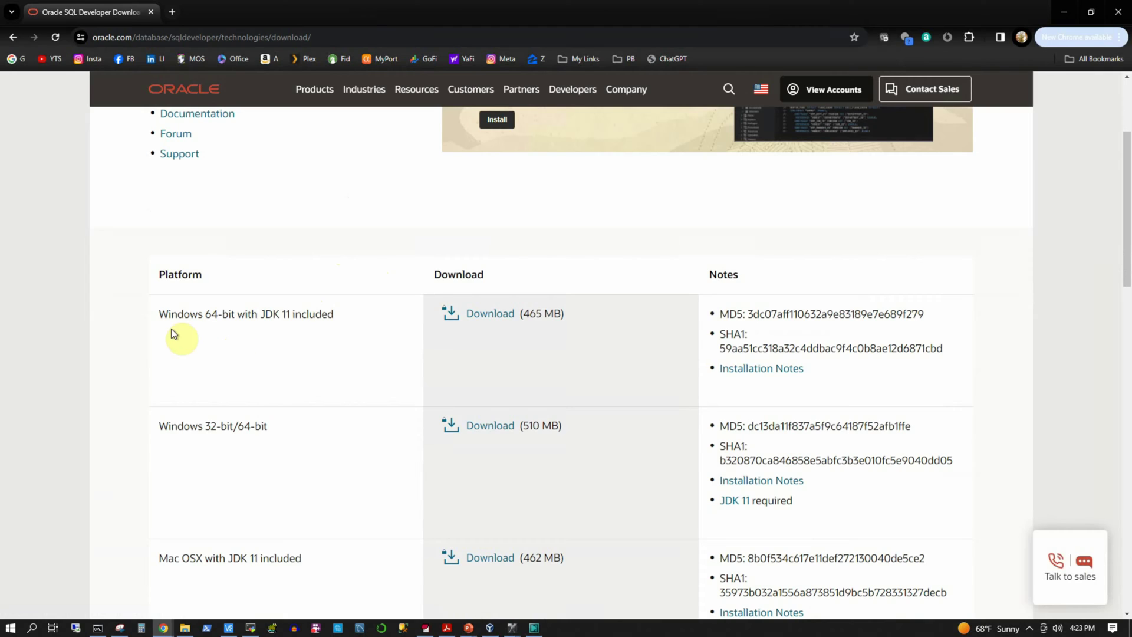
{"action": "left_click_drag", "start_coordinate": [158, 314], "coordinate": [257, 313]}
{"action": "scroll", "coordinate": [250, 354], "scroll_direction": "down", "scroll_amount": 1}
{"action": "left_click_drag", "start_coordinate": [158, 367], "coordinate": [234, 367]}
{"action": "scroll", "coordinate": [224, 401], "scroll_direction": "down", "scroll_amount": 3}
{"action": "left_click_drag", "start_coordinate": [158, 324], "coordinate": [203, 323]}
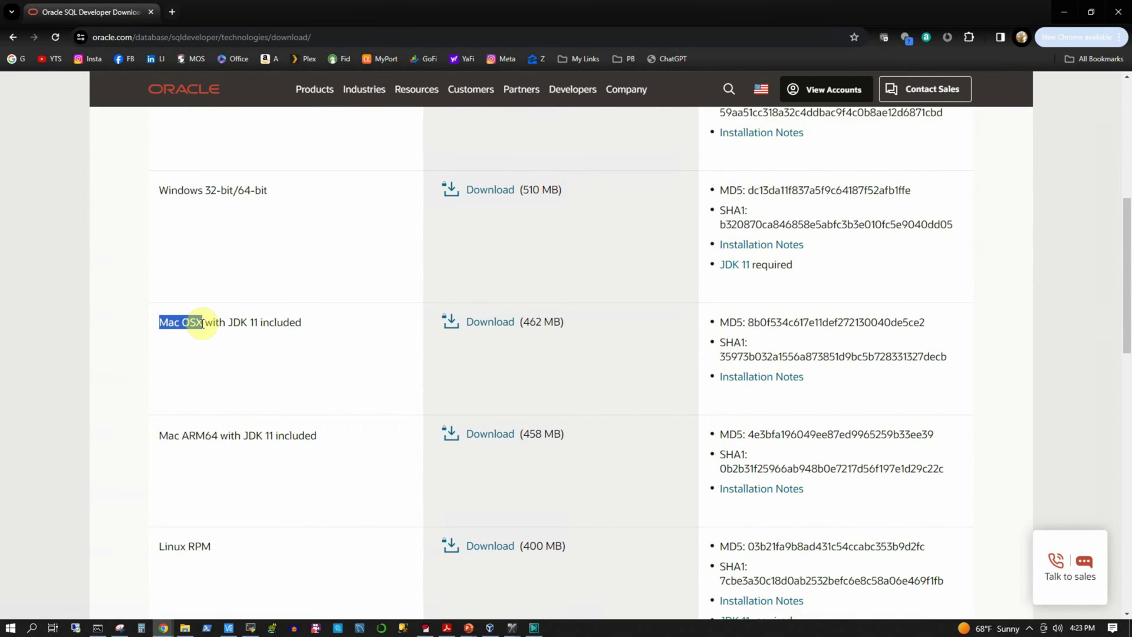
{"action": "scroll", "coordinate": [194, 401], "scroll_direction": "down", "scroll_amount": 1}
{"action": "left_click_drag", "start_coordinate": [158, 378], "coordinate": [219, 376]}
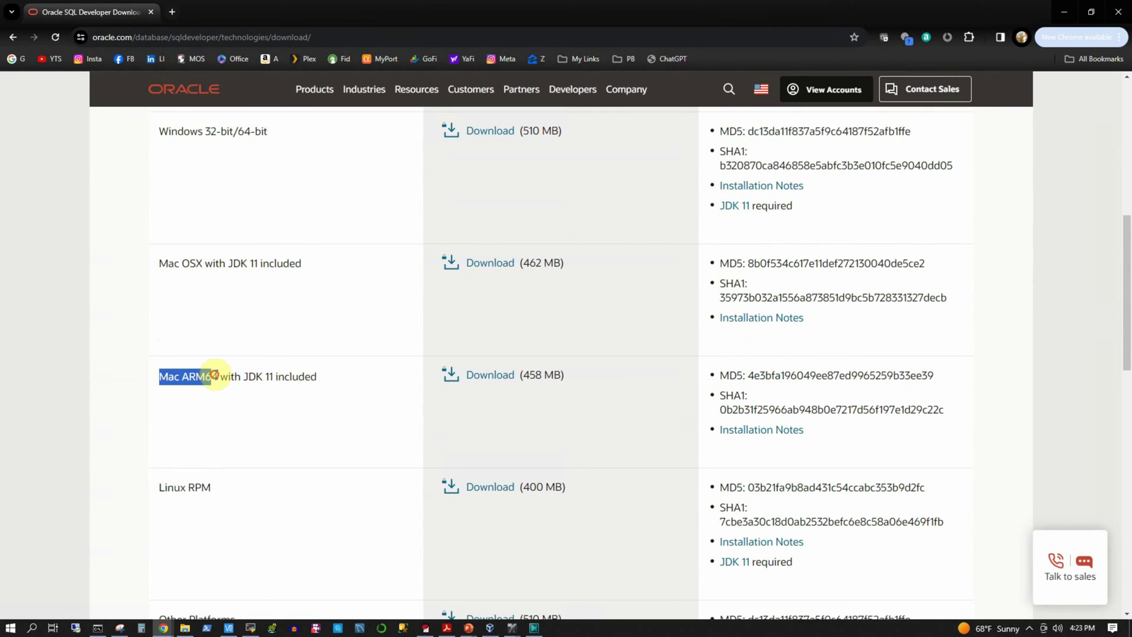
{"action": "scroll", "coordinate": [236, 413], "scroll_direction": "down", "scroll_amount": 3}
{"action": "left_click_drag", "start_coordinate": [159, 312], "coordinate": [218, 313]}
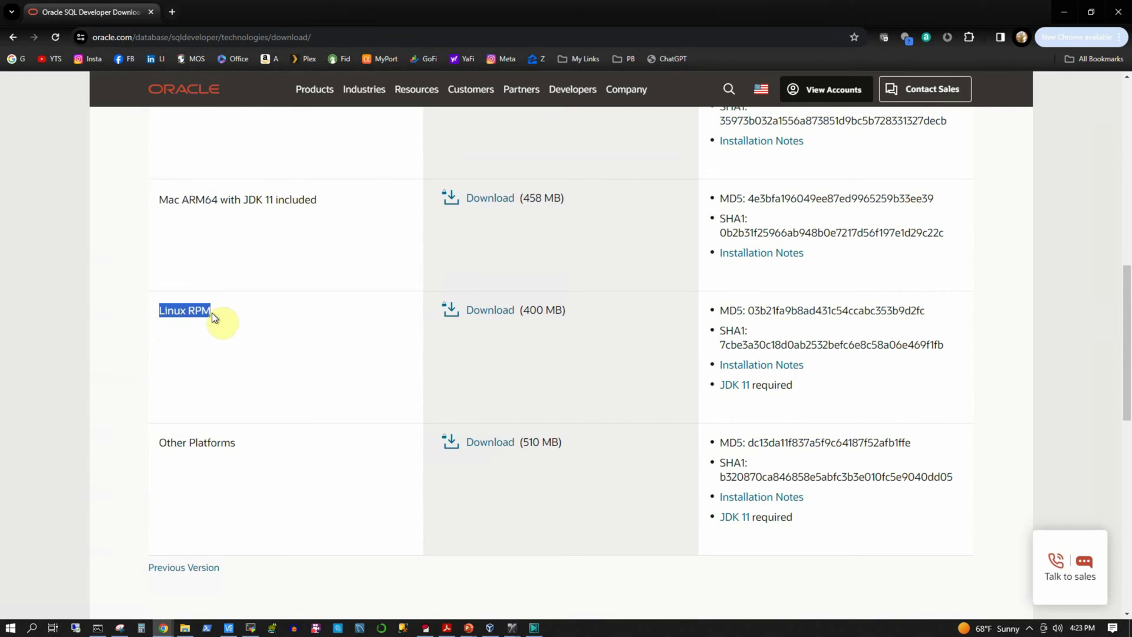
{"action": "left_click_drag", "start_coordinate": [161, 442], "coordinate": [222, 442]}
{"action": "scroll", "coordinate": [215, 440], "scroll_direction": "up", "scroll_amount": 8}
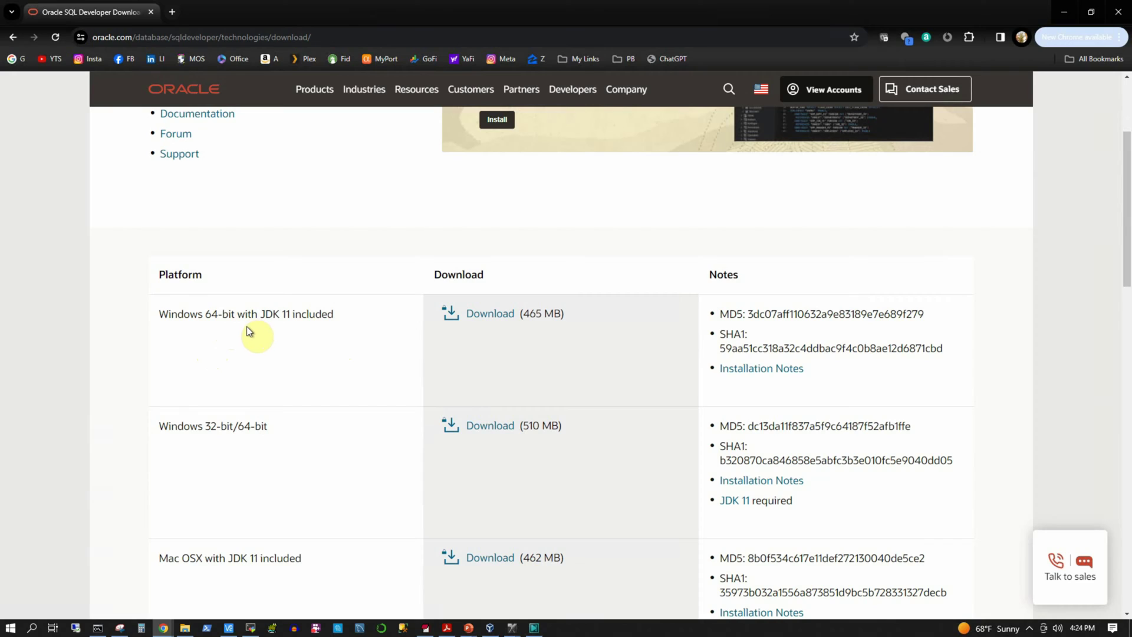
Step: Start the Windows 64-bit with JDK 11 included download
{"action": "left_click_drag", "start_coordinate": [161, 427], "coordinate": [257, 427]}
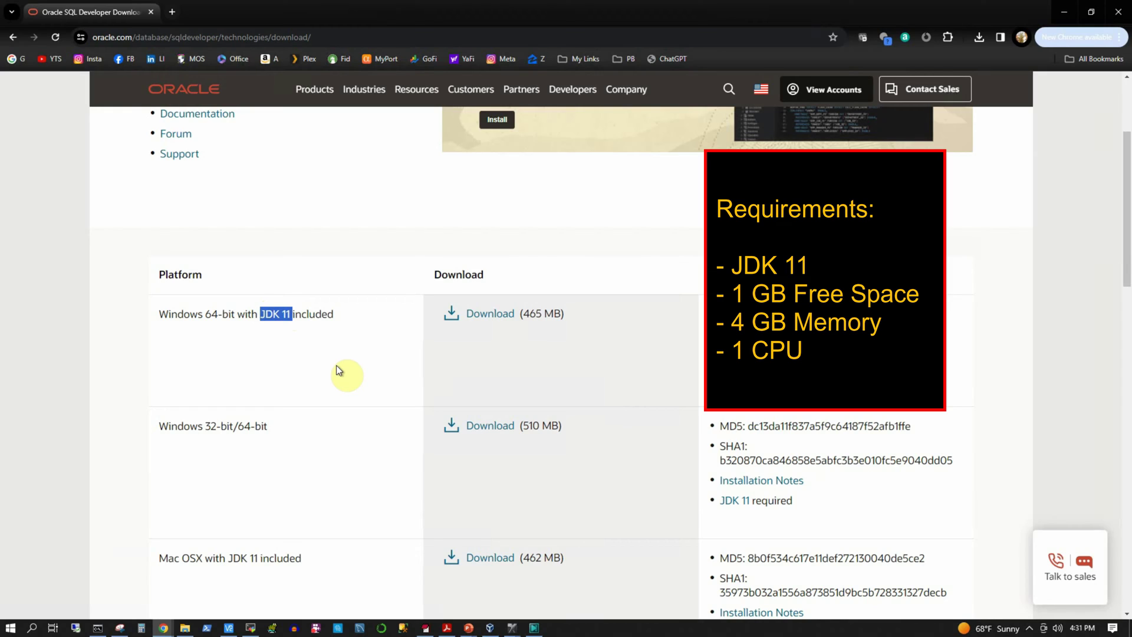
{"action": "left_click", "coordinate": [336, 370]}
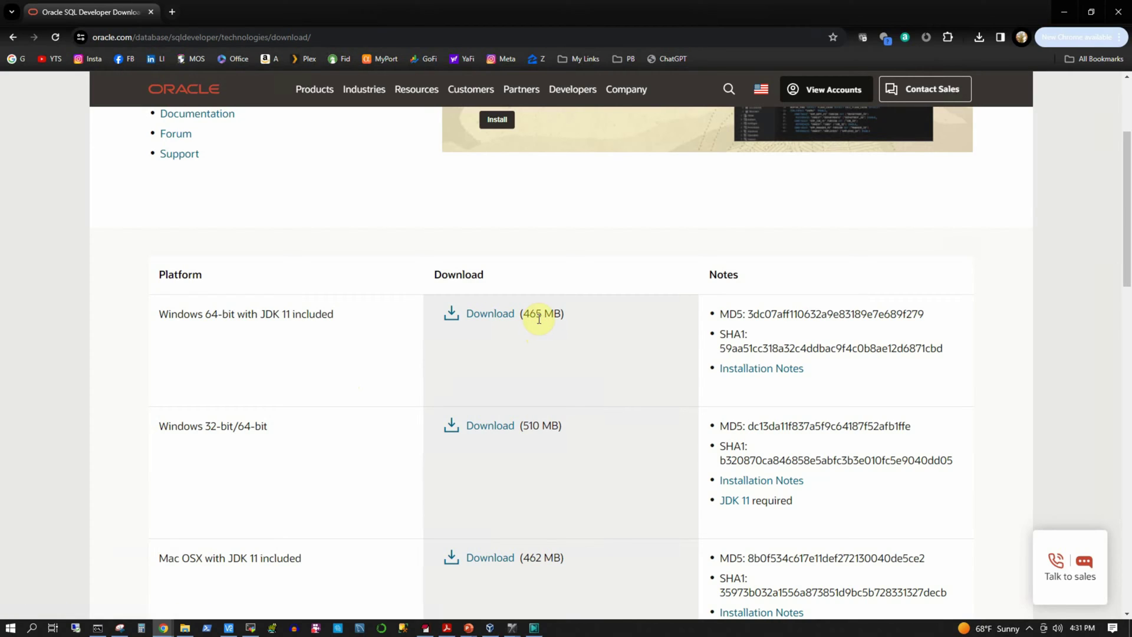
{"action": "left_click", "coordinate": [476, 313]}
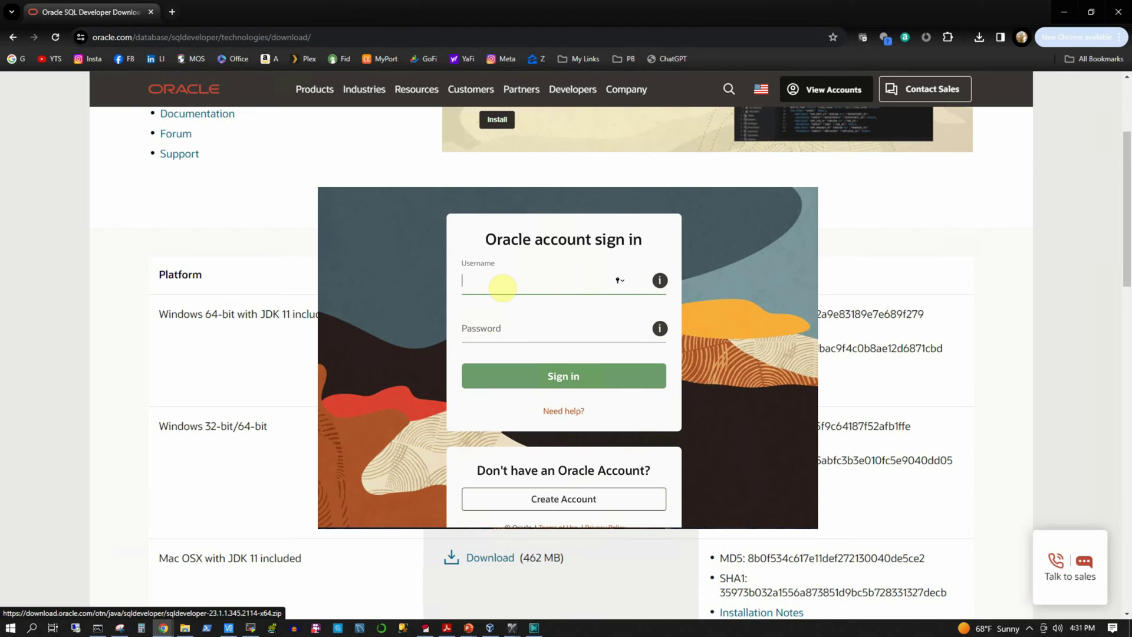
Step: Sign in with the Oracle account e-mail and password, then view the downloaded zip in Downloads
{"action": "key", "text": "Tab"}
{"action": "type", "text": "****"}
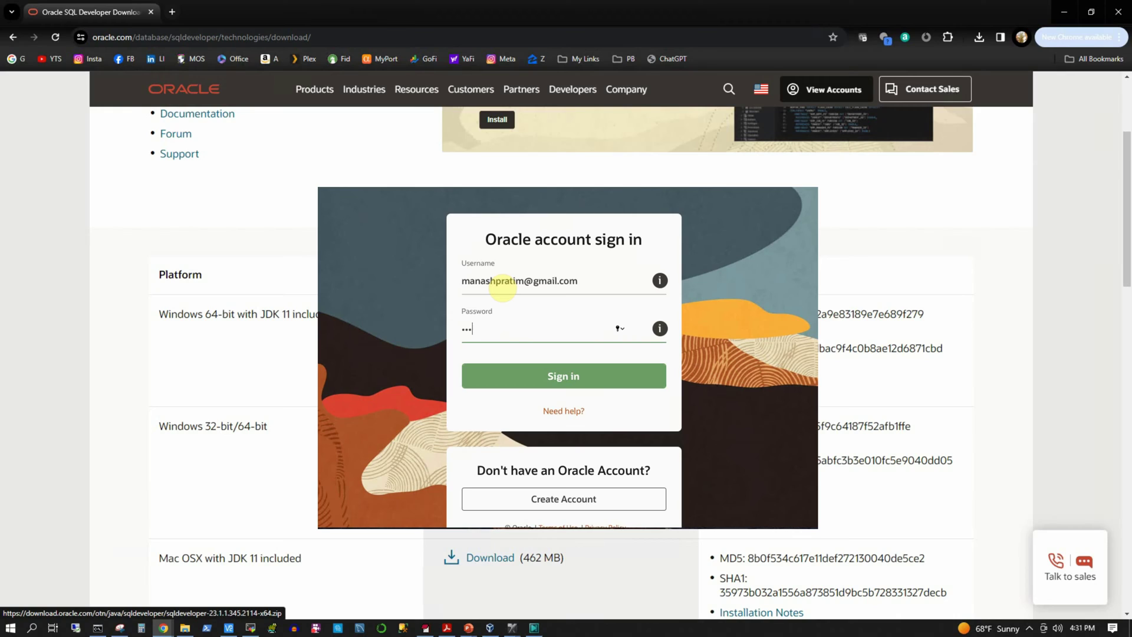
{"action": "type", "text": "*********"}
{"action": "left_click", "coordinate": [554, 377]}
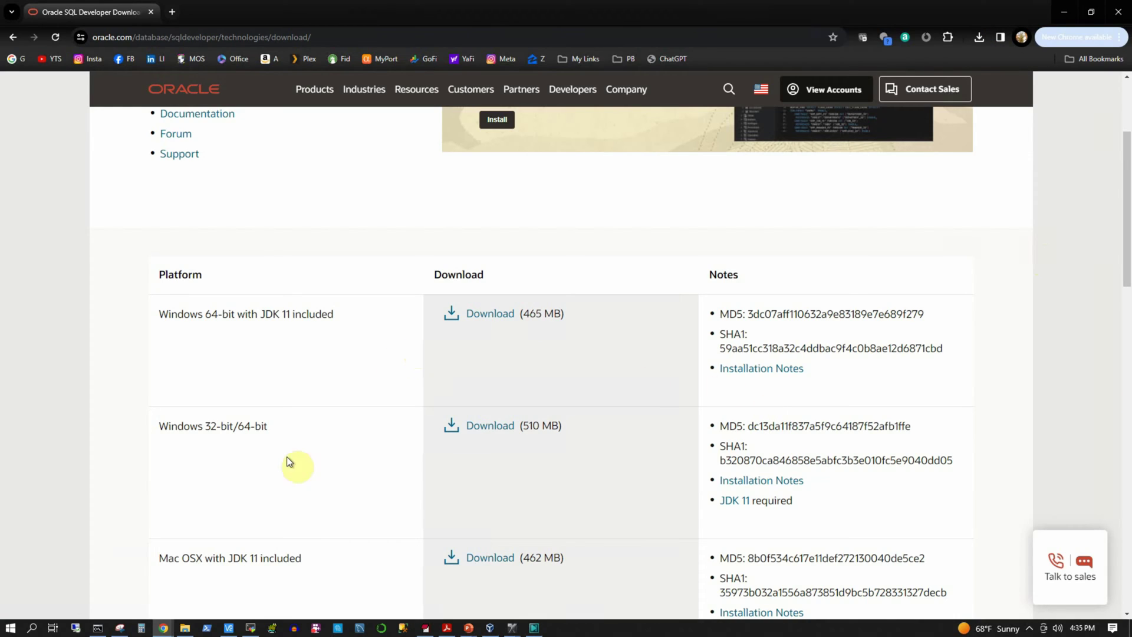
{"action": "left_click", "coordinate": [184, 627]}
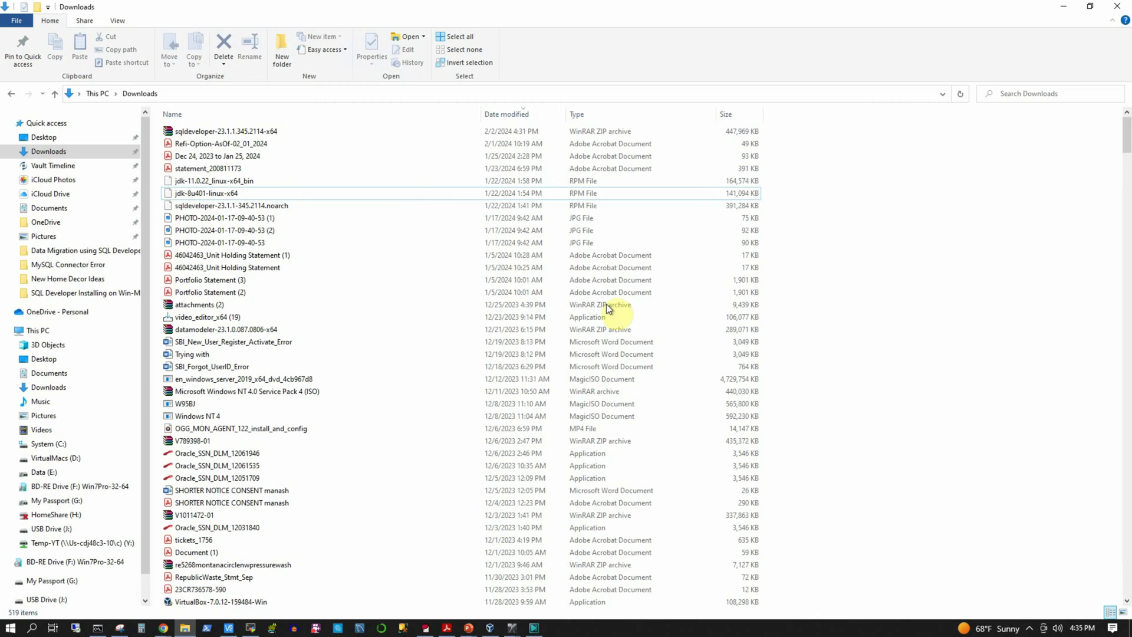
Step: Open the sqldeveloper-23.1.1.345.2114-x64 zip from Downloads in WinRAR
{"action": "left_click", "coordinate": [248, 132]}
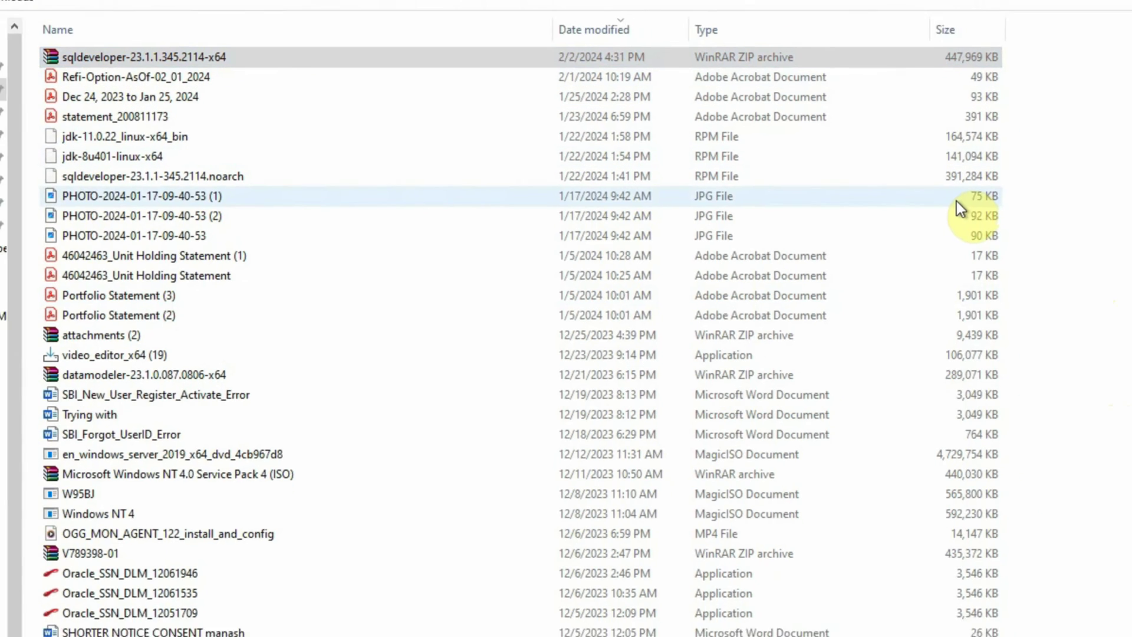
{"action": "key", "text": "Return"}
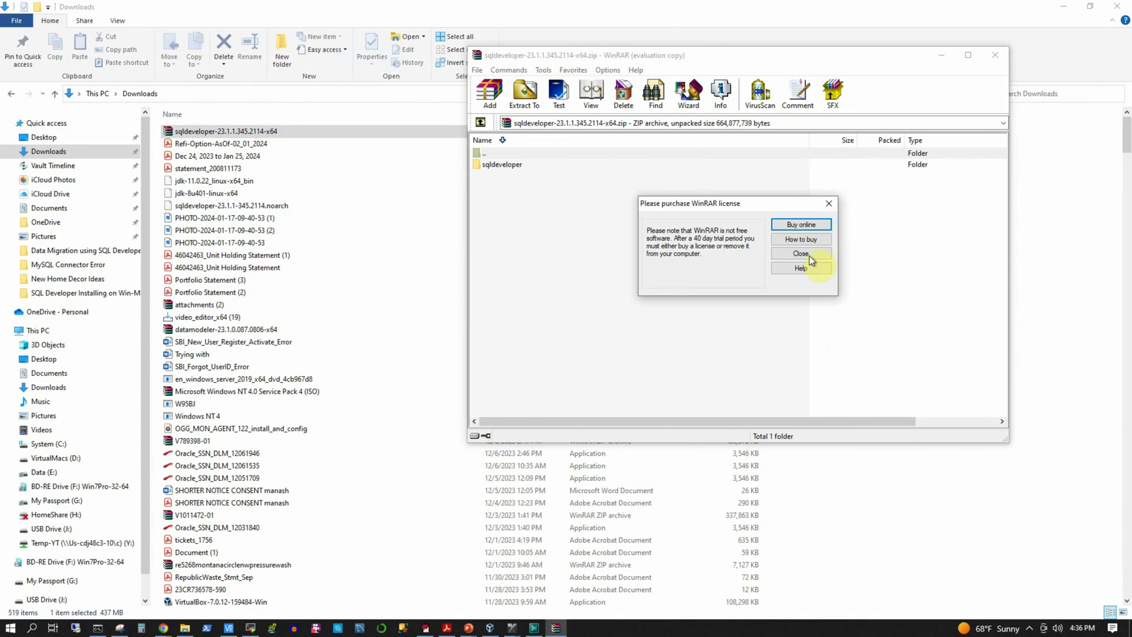
Step: Extract the archive's sqldeveloper folder to the Downloads destination with Extract To
{"action": "left_click", "coordinate": [817, 256]}
{"action": "left_click", "coordinate": [500, 164]}
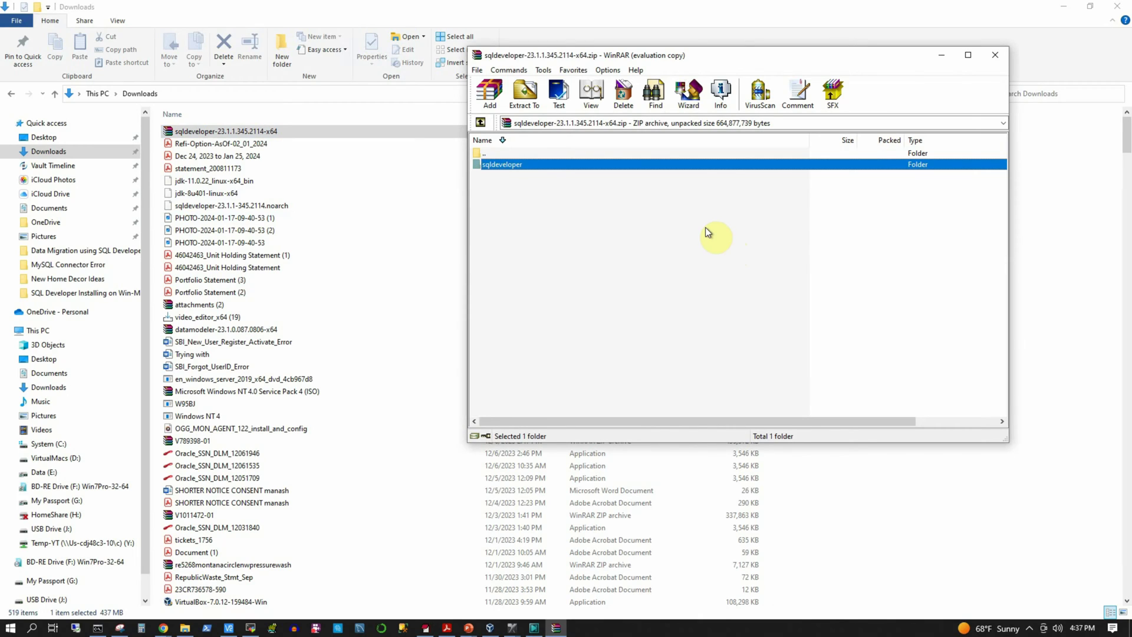
{"action": "left_click", "coordinate": [525, 93]}
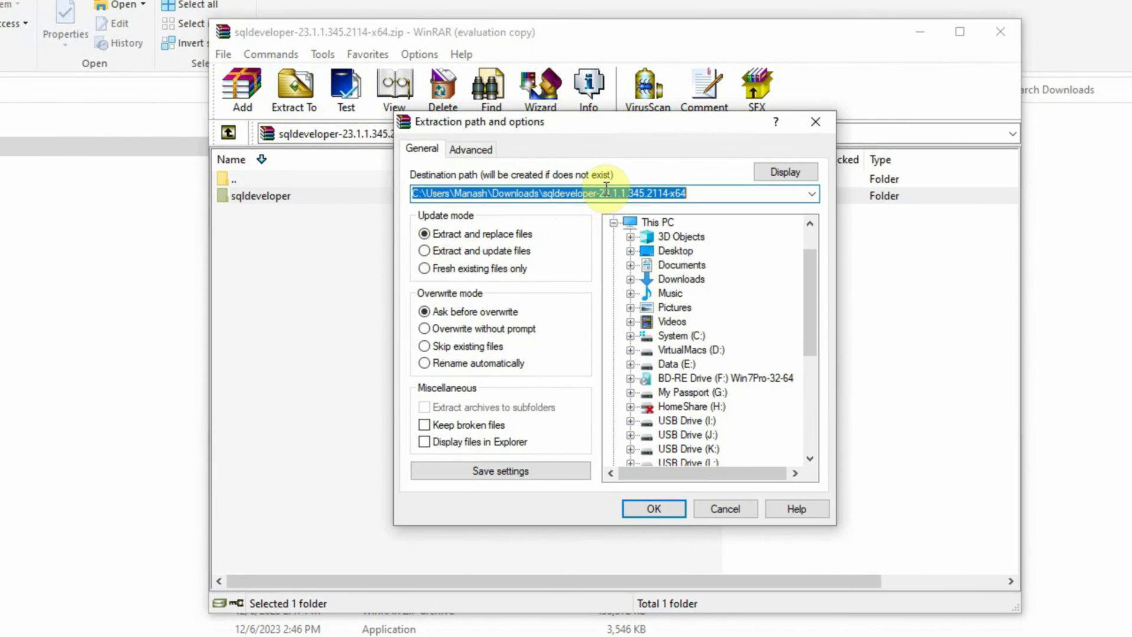
{"action": "left_click", "coordinate": [545, 195]}
{"action": "left_click_drag", "start_coordinate": [545, 194], "coordinate": [632, 194]}
{"action": "left_click", "coordinate": [575, 194]}
{"action": "left_click_drag", "start_coordinate": [542, 193], "coordinate": [690, 195]}
{"action": "left_click", "coordinate": [655, 508]}
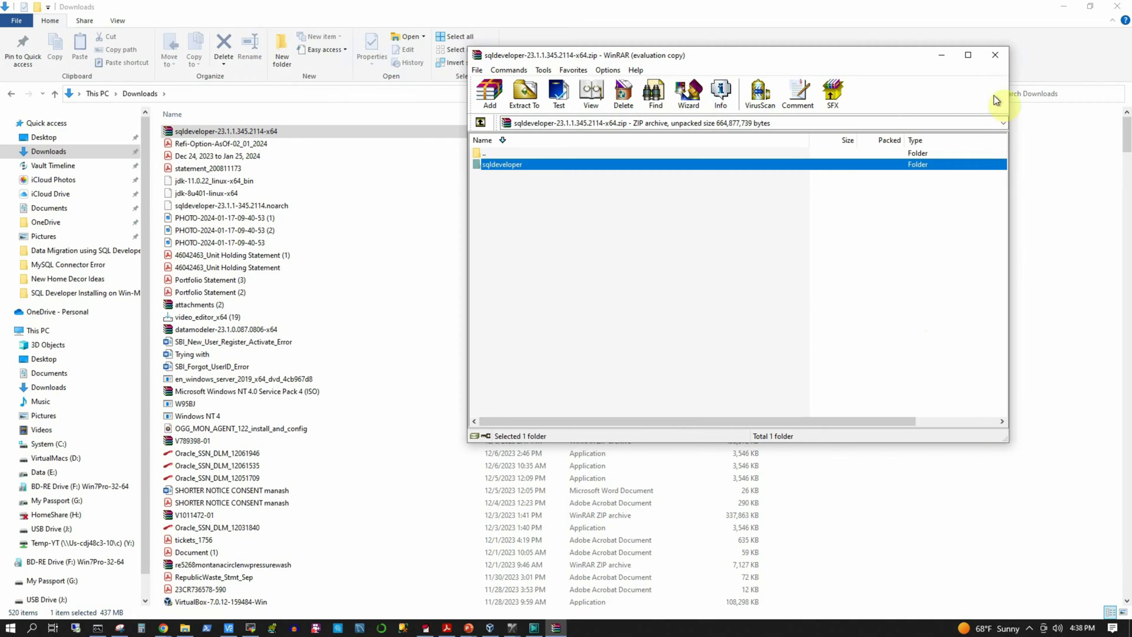
Step: Refresh and sort Downloads by name, then select the extracted sqldeveloper-23.1.1.345.2114-x64 folder
{"action": "left_click", "coordinate": [995, 56]}
{"action": "right_click", "coordinate": [857, 243]}
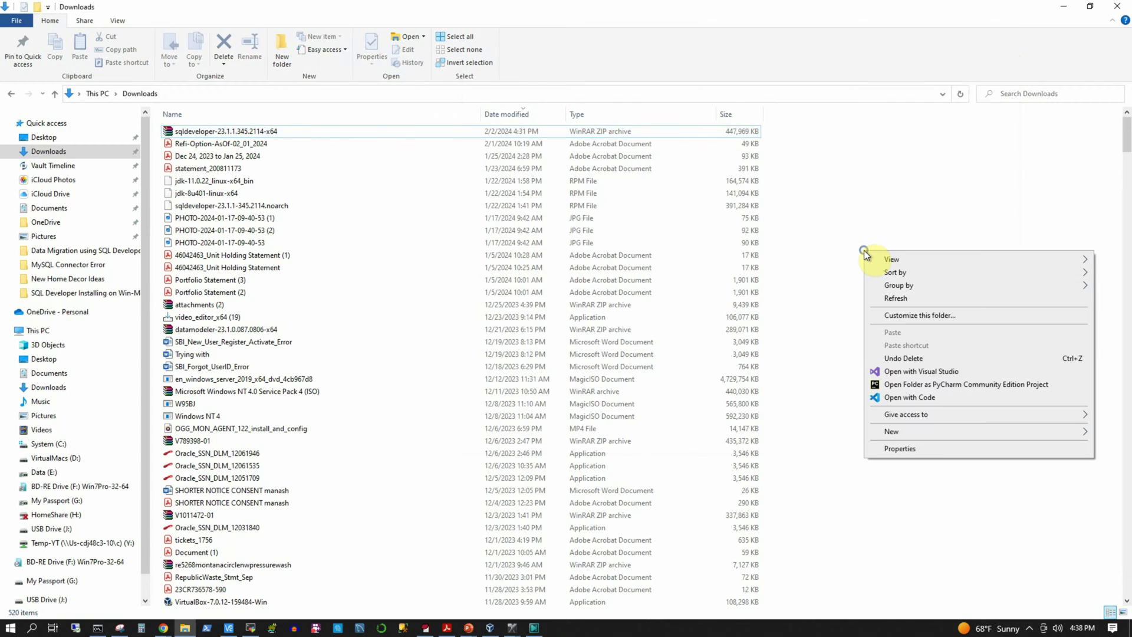
{"action": "left_click", "coordinate": [784, 206]}
{"action": "right_click", "coordinate": [815, 213]}
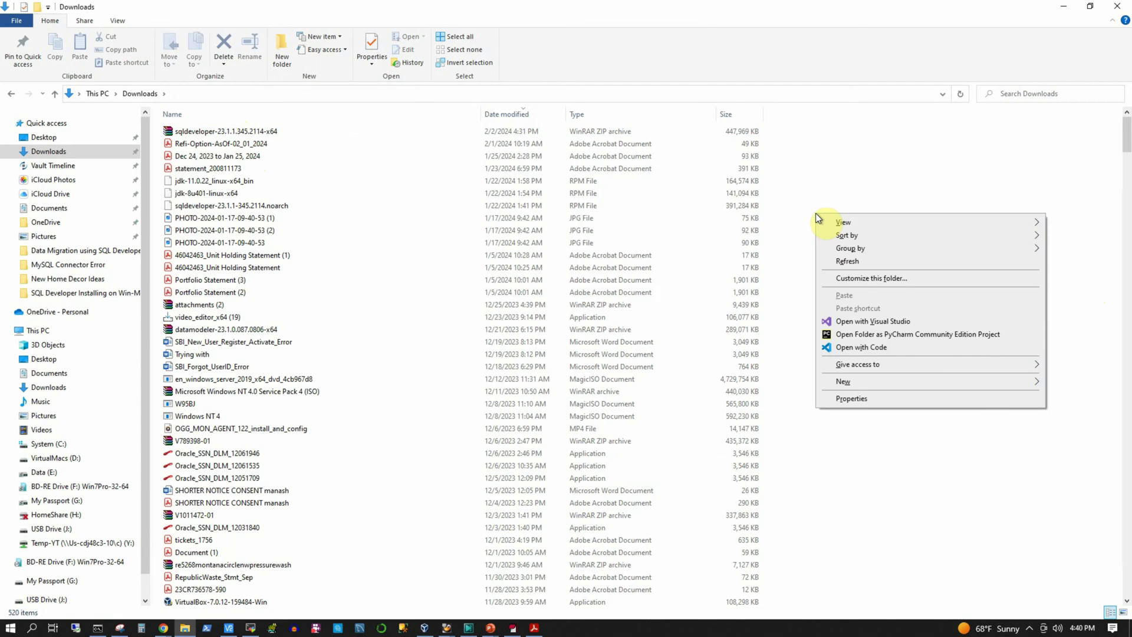
{"action": "left_click", "coordinate": [847, 262]}
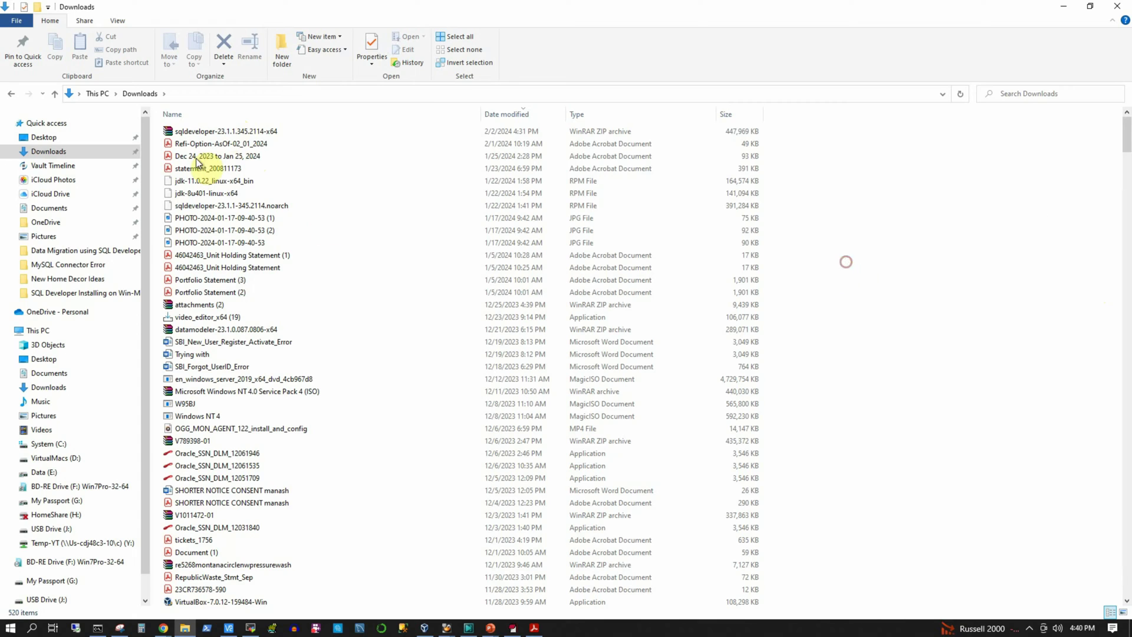
{"action": "left_click", "coordinate": [223, 112]}
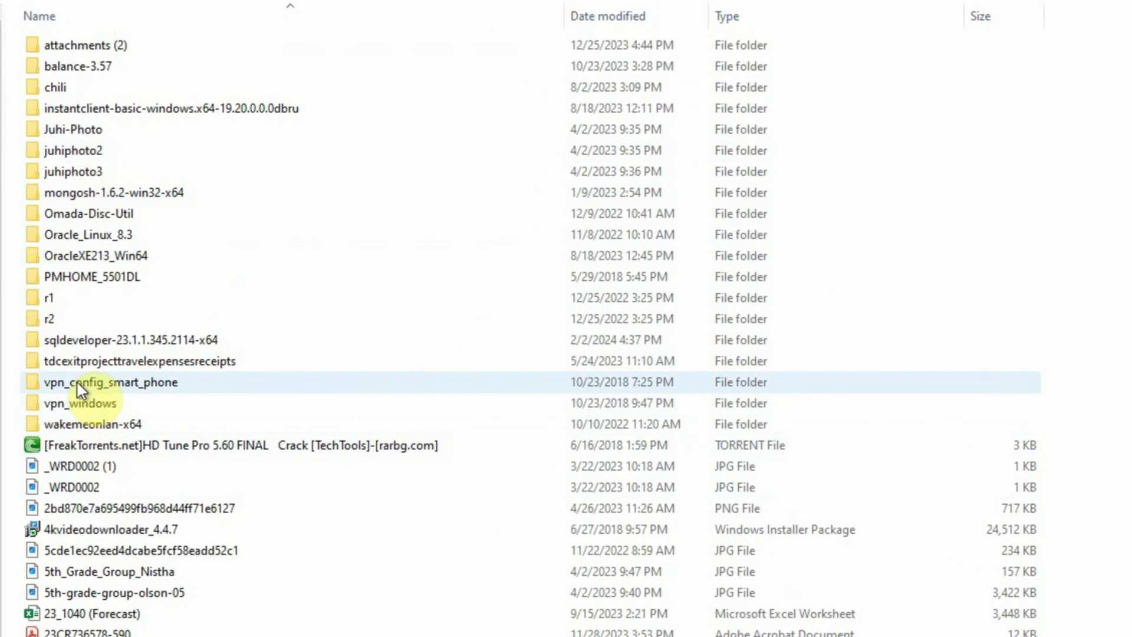
{"action": "left_click", "coordinate": [103, 342]}
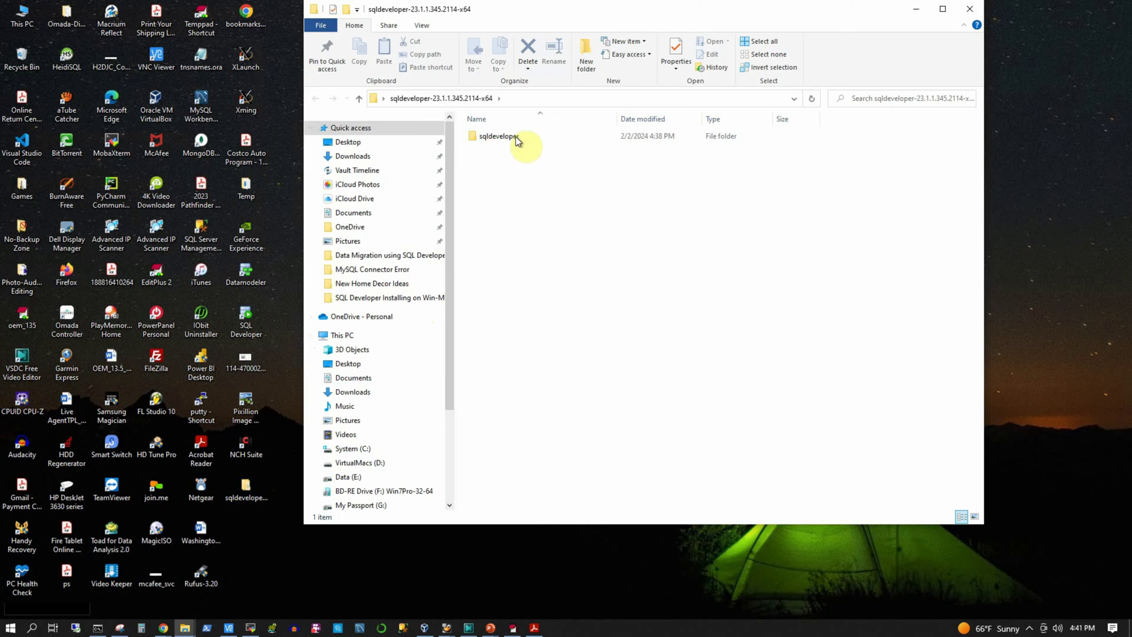
Step: Send the sqldeveloper application to the desktop as a shortcut and minimize Explorer
{"action": "double_click", "coordinate": [474, 136]}
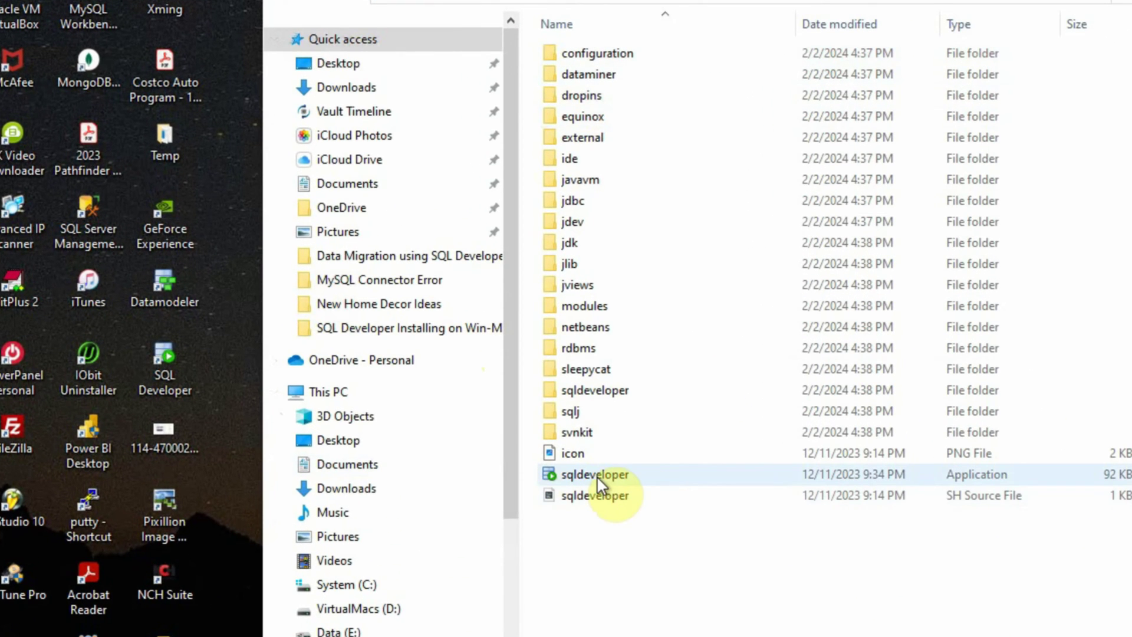
{"action": "left_click", "coordinate": [597, 476]}
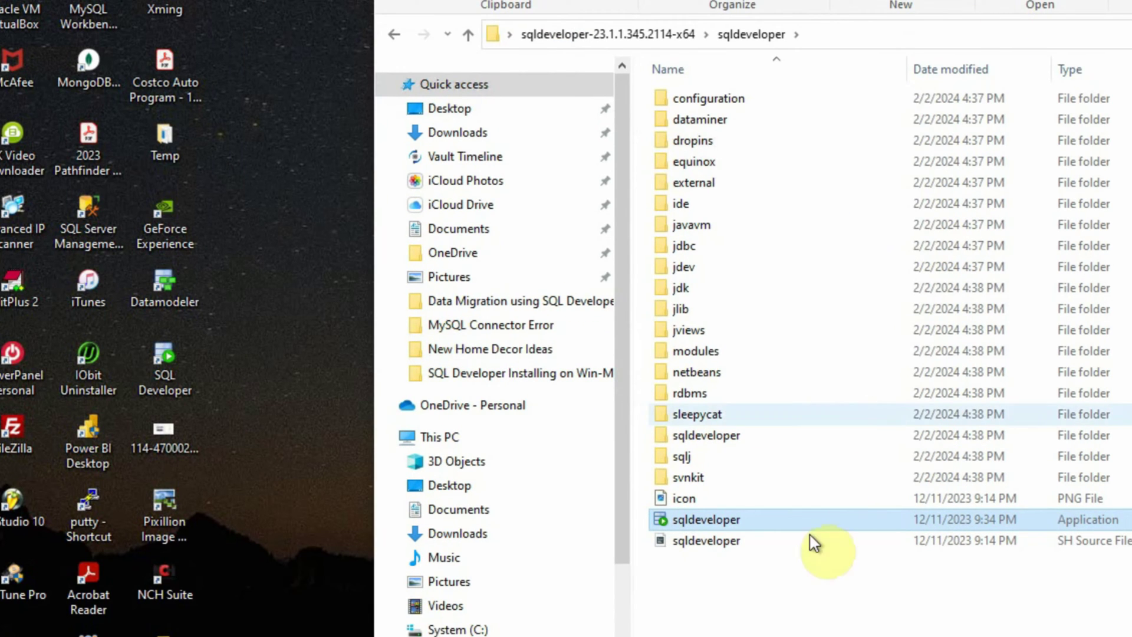
{"action": "double_click", "coordinate": [716, 519]}
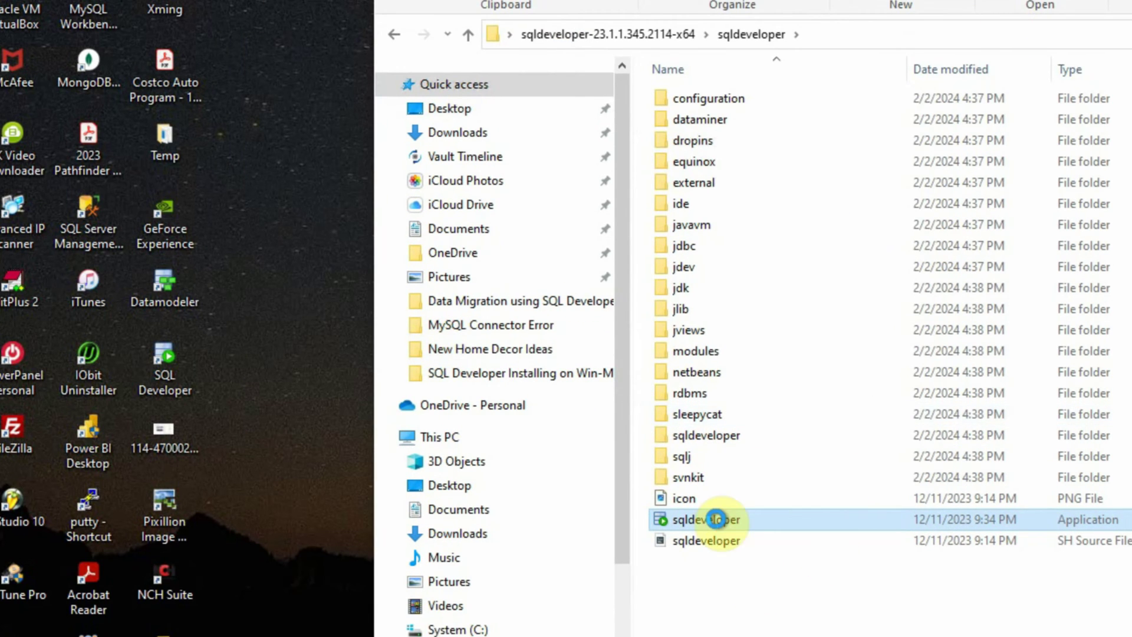
{"action": "right_click", "coordinate": [716, 519]}
{"action": "mouse_move", "coordinate": [771, 636]}
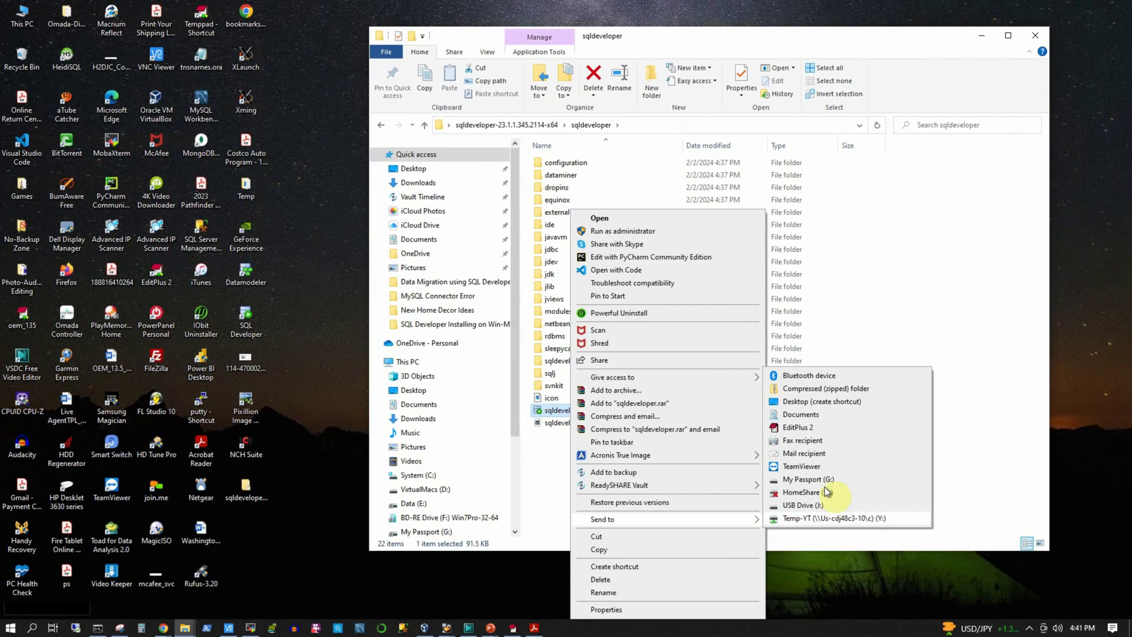
{"action": "left_click", "coordinate": [816, 402]}
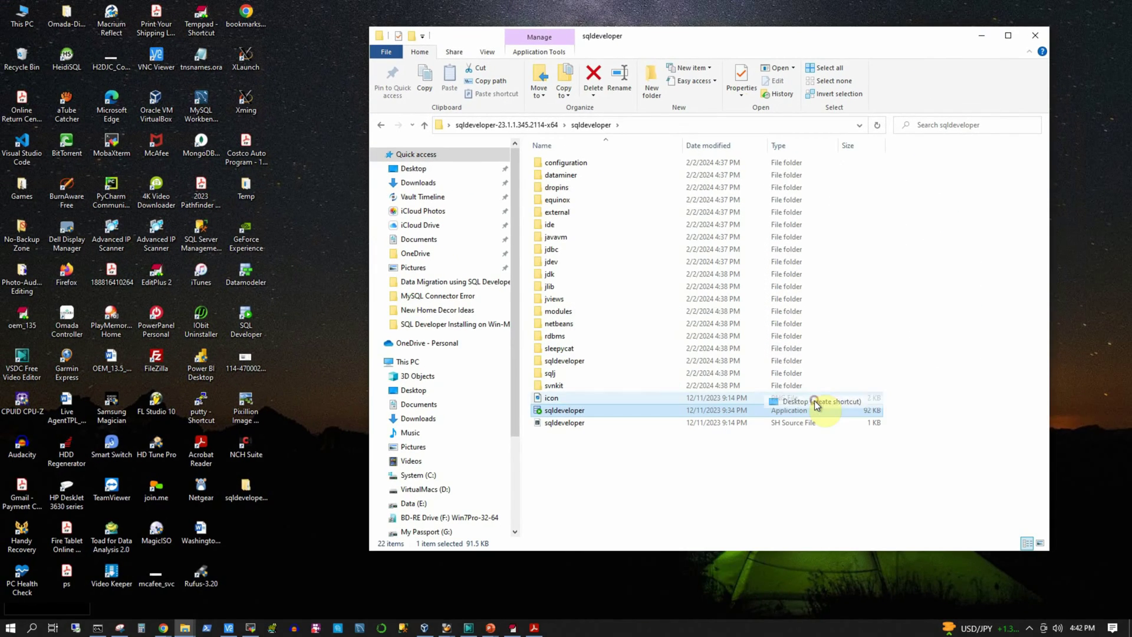
{"action": "left_click", "coordinate": [981, 35]}
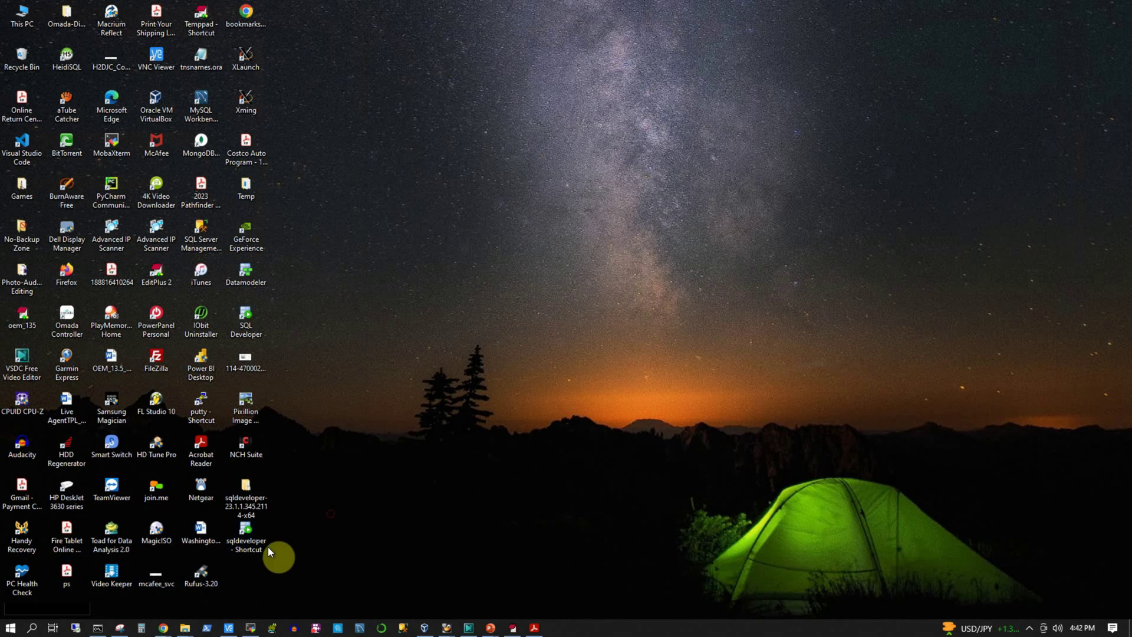
Step: Launch SQL Developer from the desktop shortcut, declining to import older preferences
{"action": "double_click", "coordinate": [259, 545]}
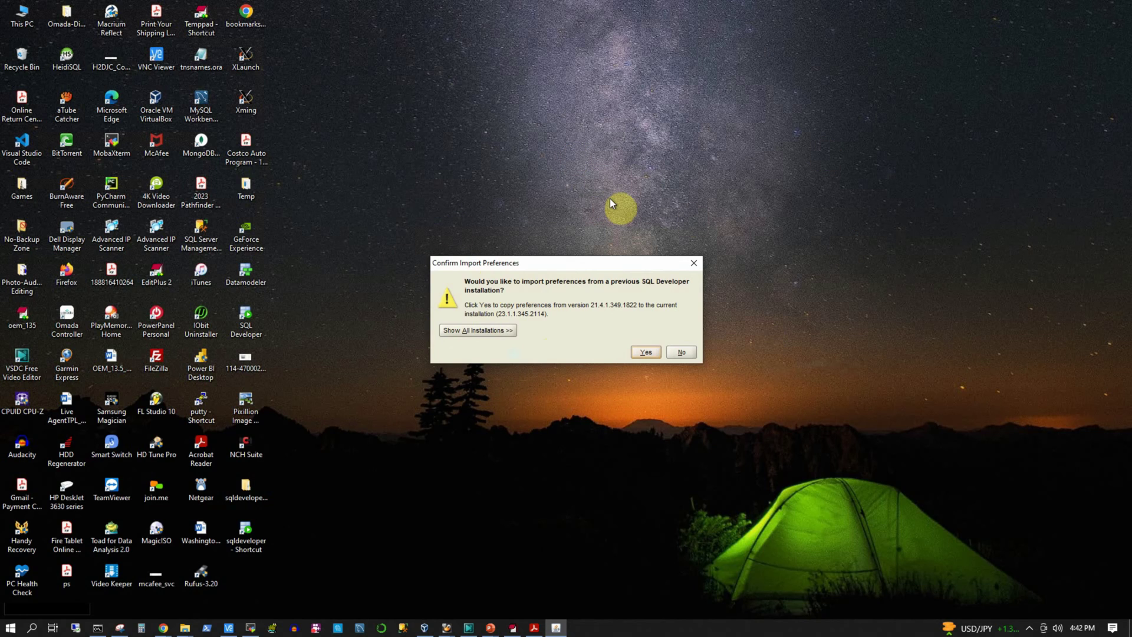
{"action": "left_click", "coordinate": [686, 353]}
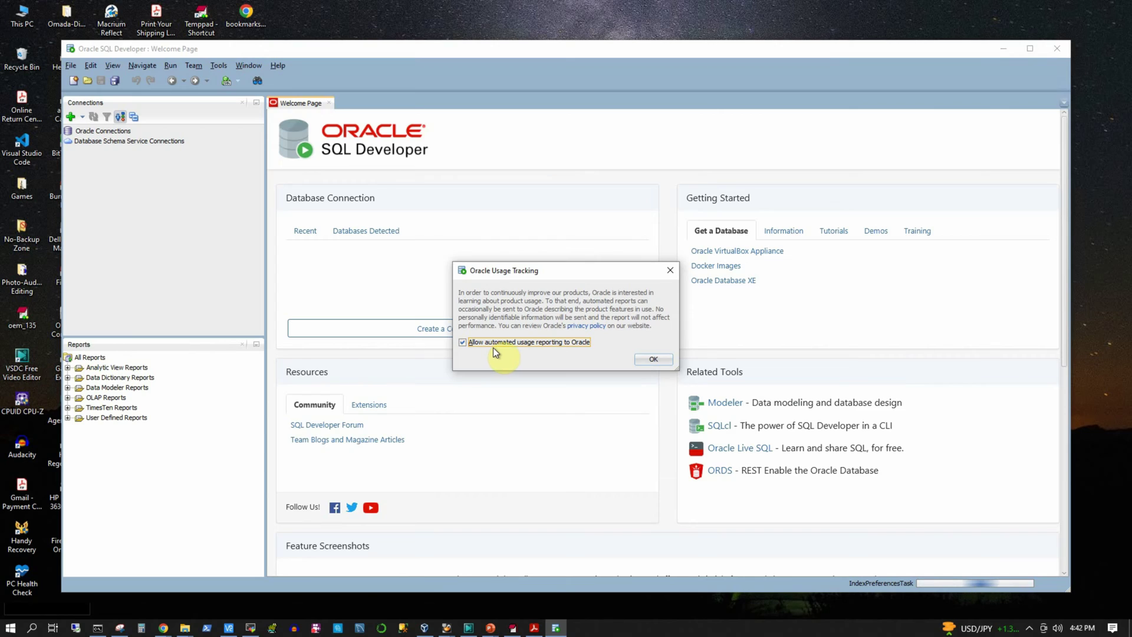
Step: Turn off usage reporting to Oracle and maximize the SQL Developer window
{"action": "left_click", "coordinate": [463, 342]}
{"action": "left_click", "coordinate": [653, 359]}
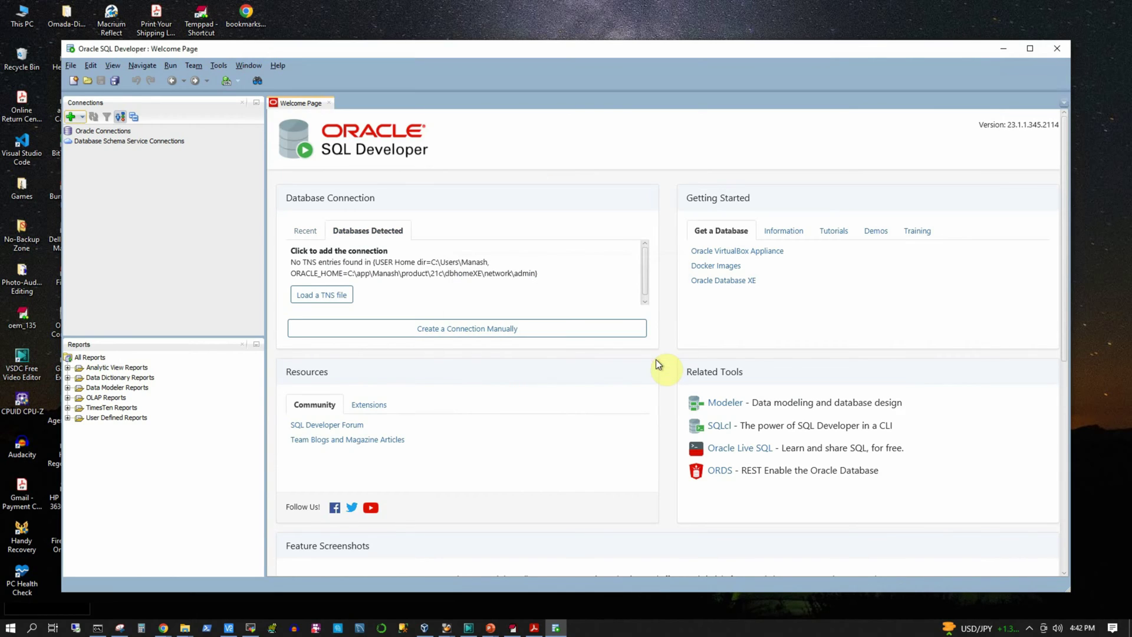
{"action": "left_click", "coordinate": [1030, 51]}
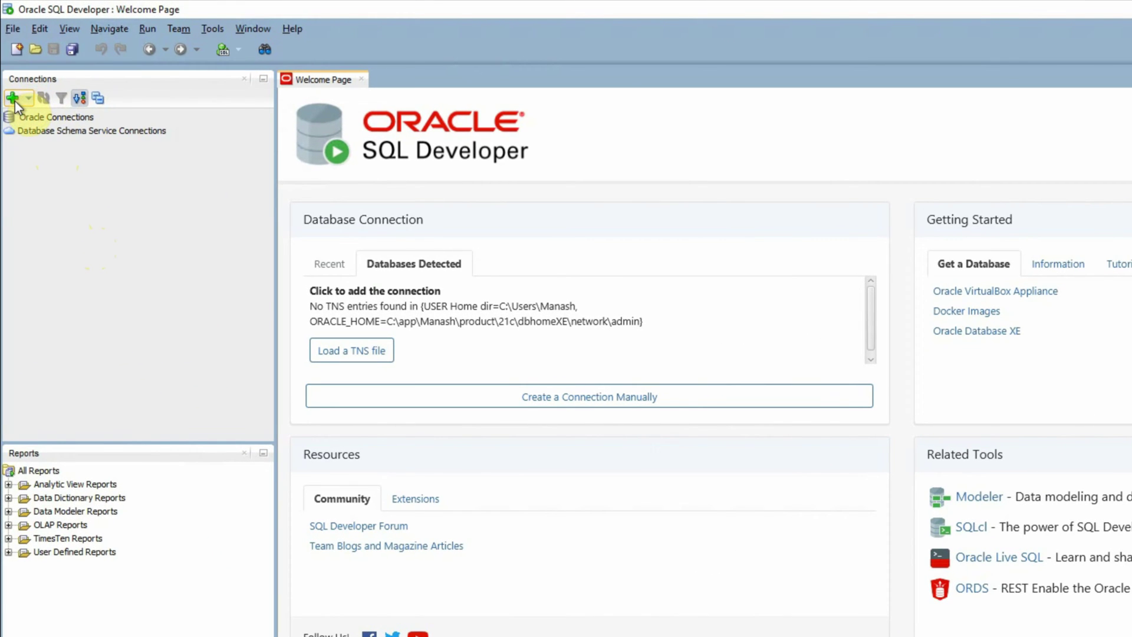
Step: Start a new Oracle connection named CATDB with Default authentication
{"action": "left_click", "coordinate": [14, 99]}
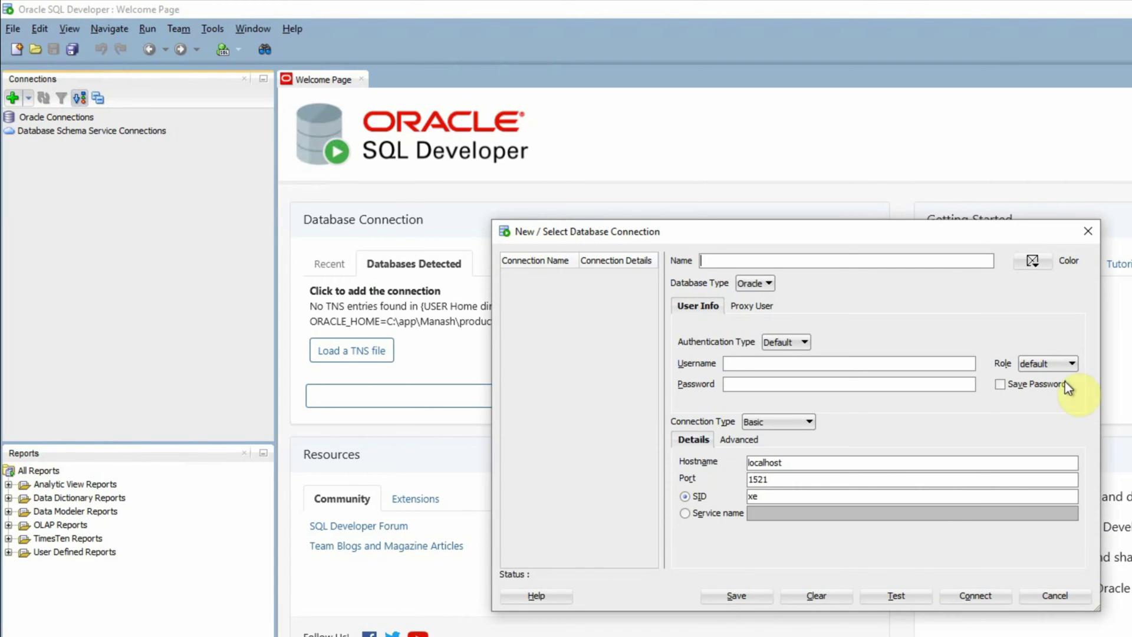
{"action": "left_click", "coordinate": [773, 261]}
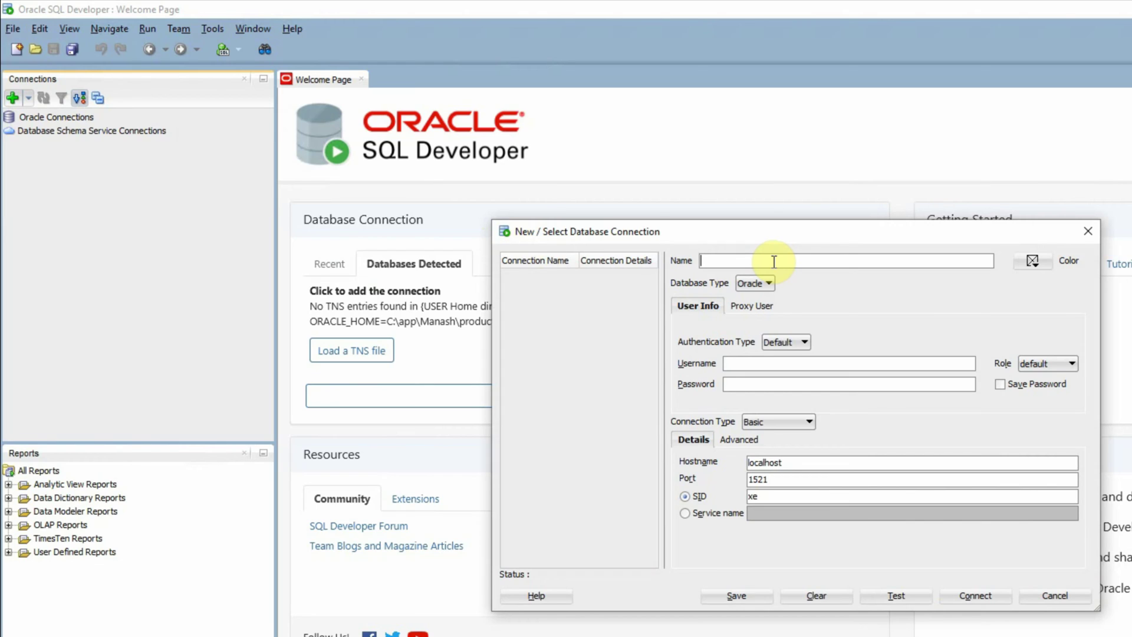
{"action": "type", "text": "CATDB"}
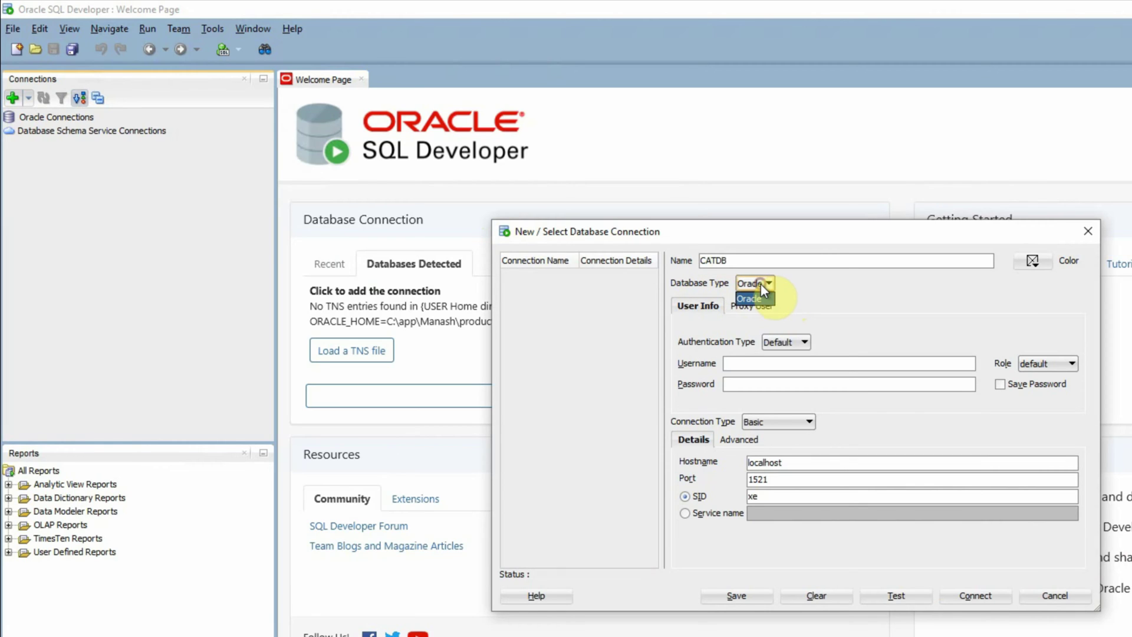
{"action": "left_click", "coordinate": [798, 291]}
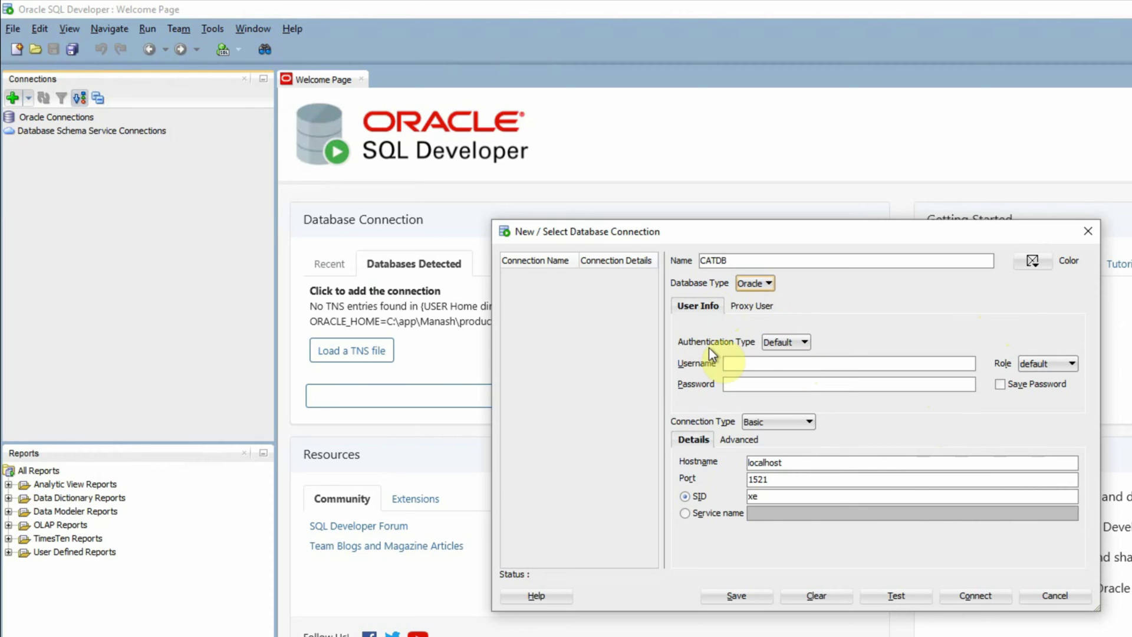
{"action": "left_click", "coordinate": [802, 342]}
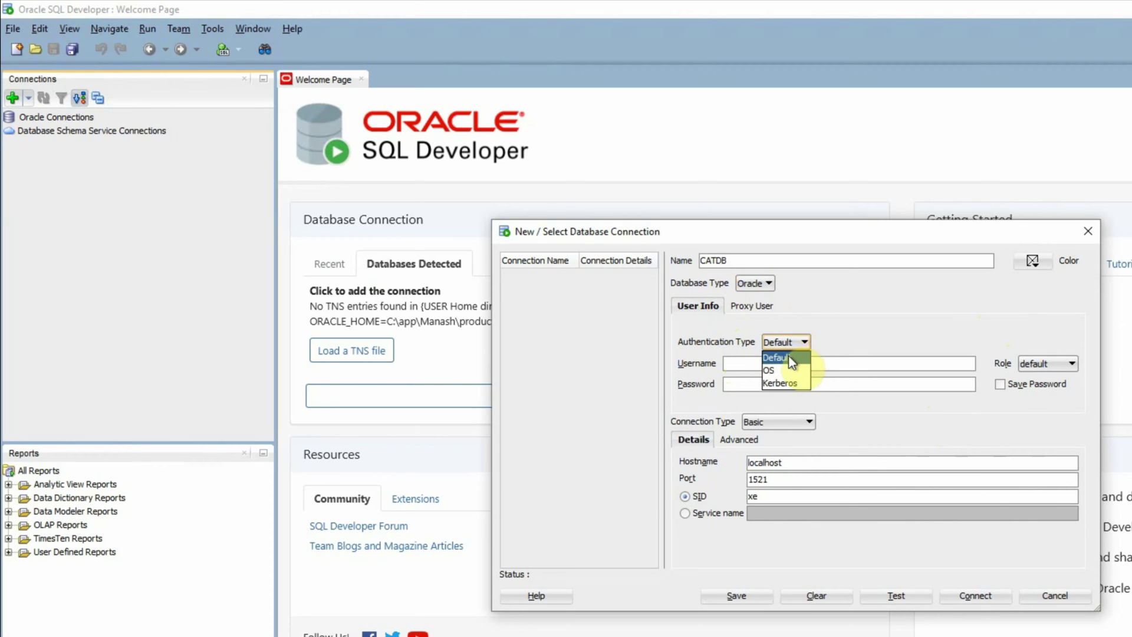
{"action": "left_click", "coordinate": [790, 356]}
{"action": "left_click", "coordinate": [795, 342]}
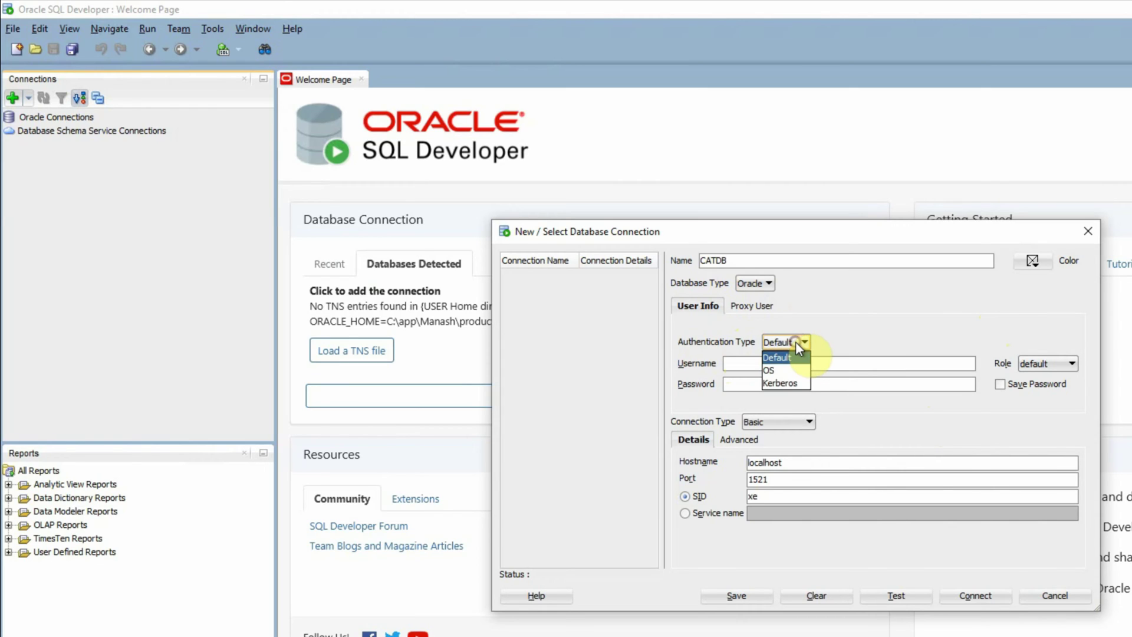
{"action": "left_click", "coordinate": [884, 344]}
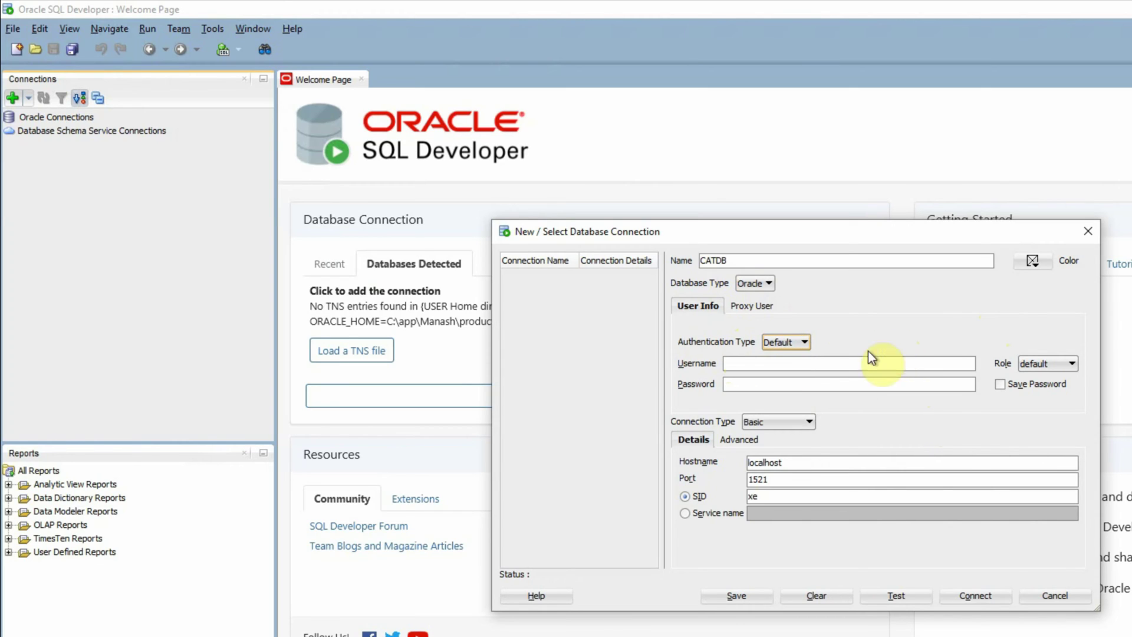
Step: Set username SYSTEM with the default role, enter the password and save it
{"action": "left_click", "coordinate": [754, 365]}
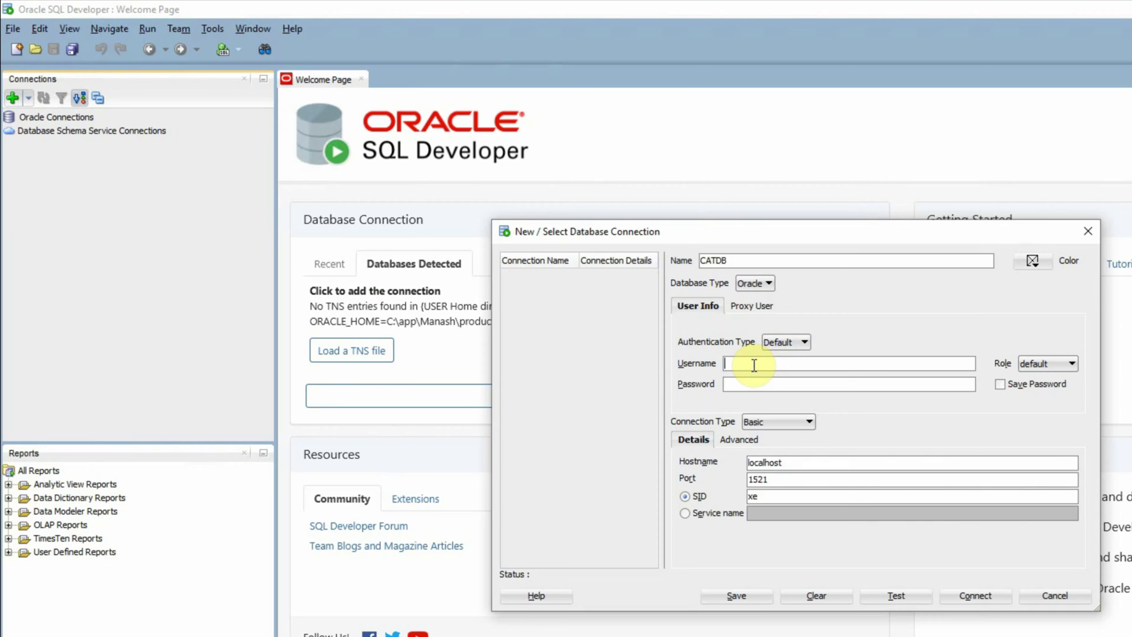
{"action": "type", "text": "SYSTEM"}
{"action": "key", "text": "Tab"}
{"action": "left_click", "coordinate": [1052, 362]}
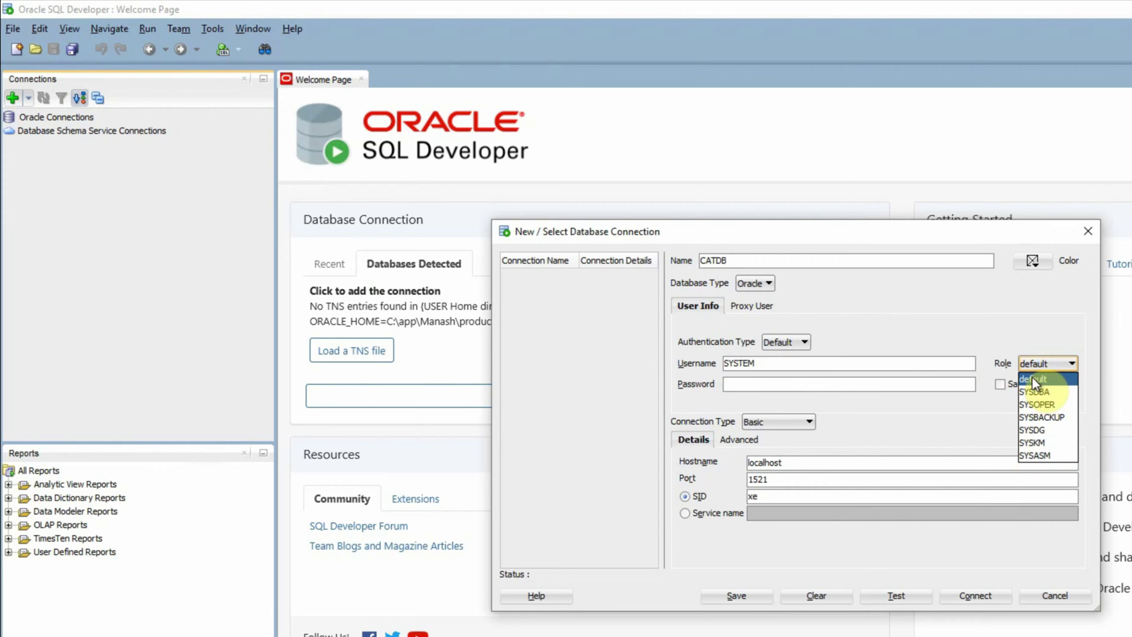
{"action": "left_click", "coordinate": [789, 387]}
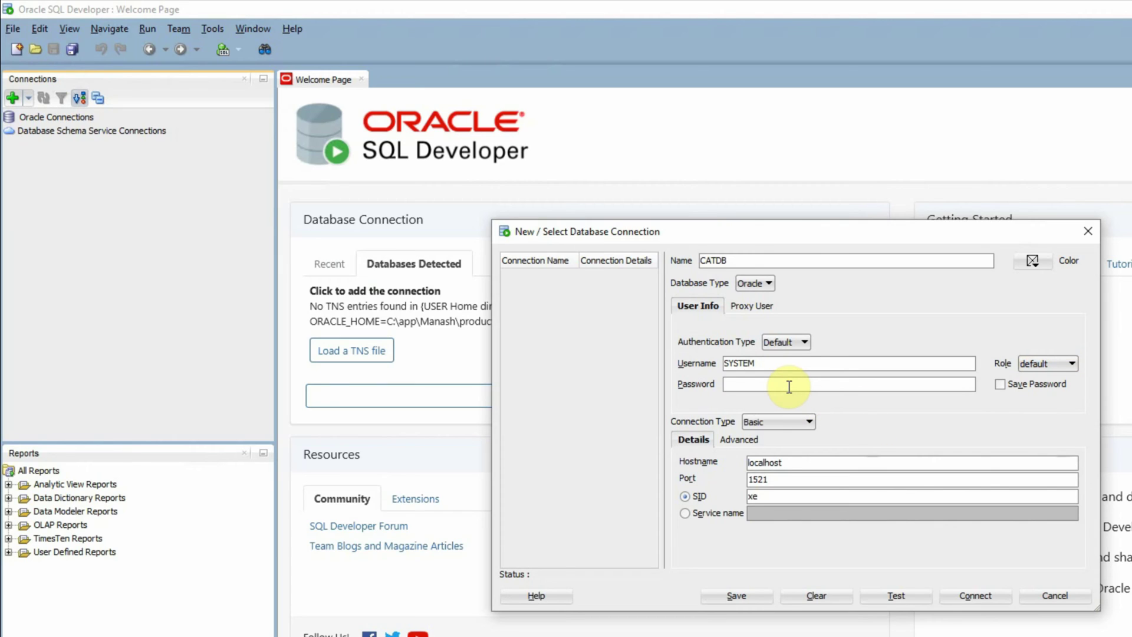
{"action": "type", "text": "admin"}
{"action": "left_click", "coordinate": [999, 386]}
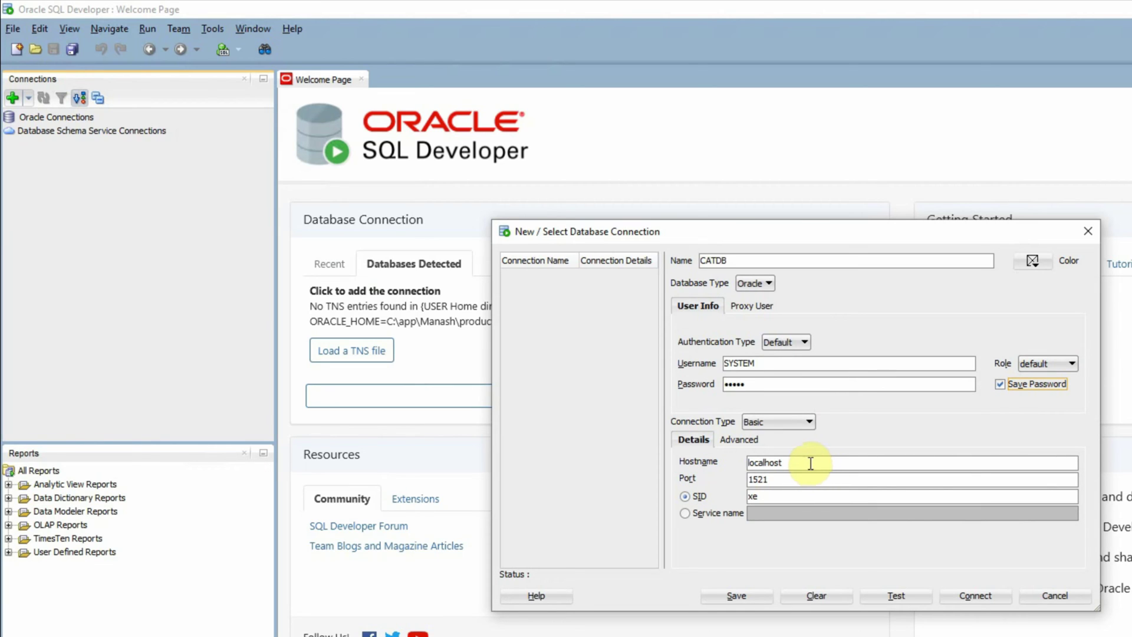
Step: Set hostname adminserver.manash.hom, keep port 1521, and enter SID catdb
{"action": "double_click", "coordinate": [808, 463]}
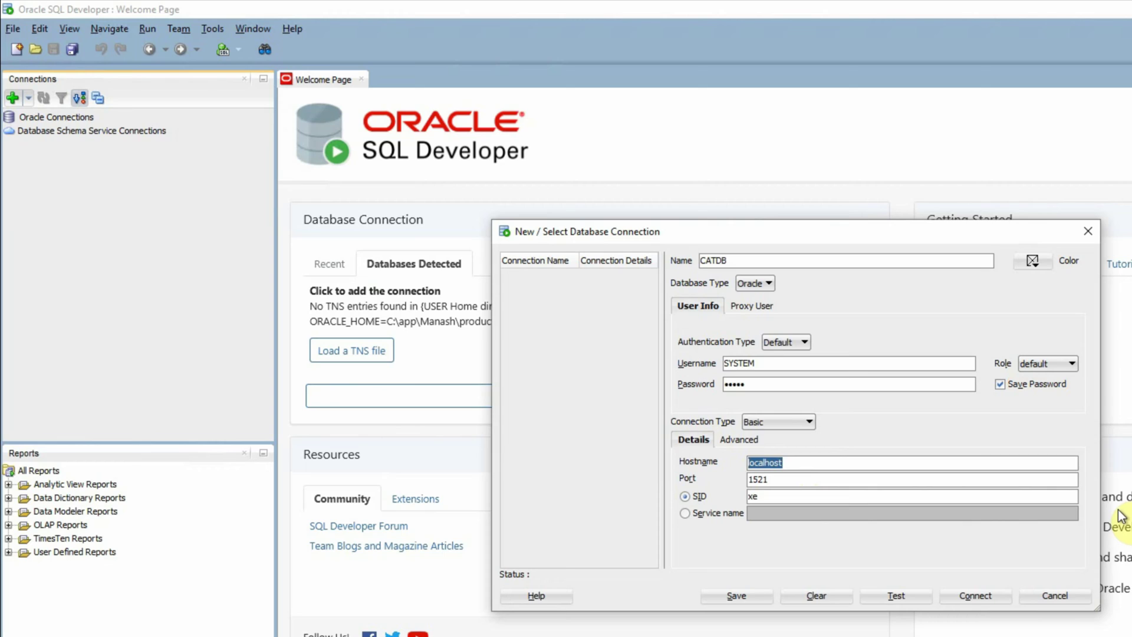
{"action": "type", "text": "adminserver.manash.hom"}
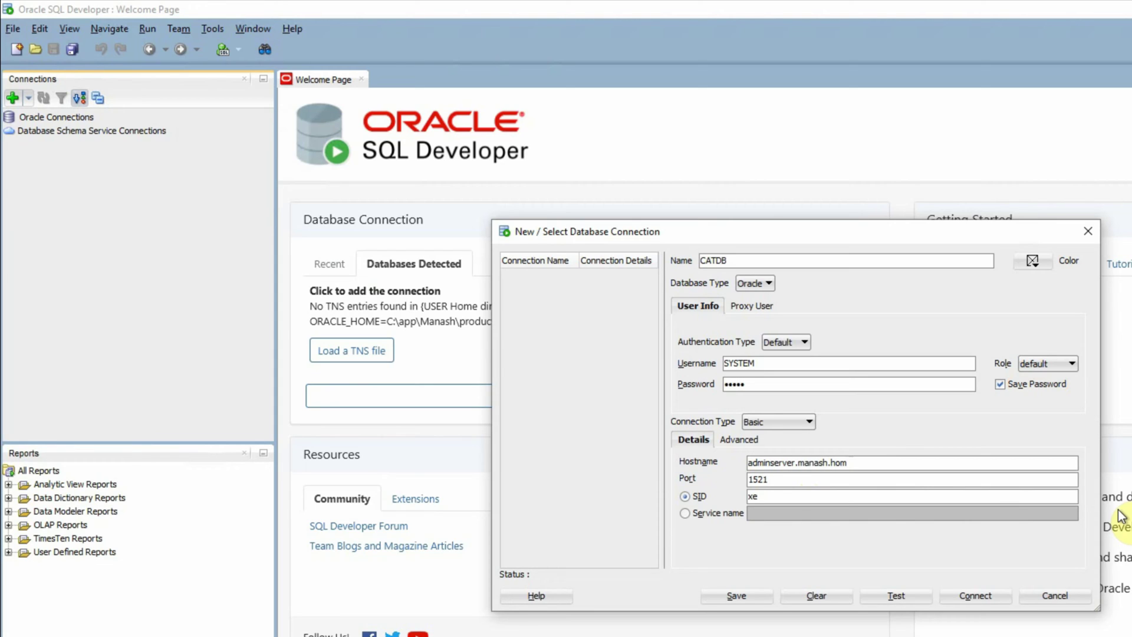
{"action": "key", "text": "Tab"}
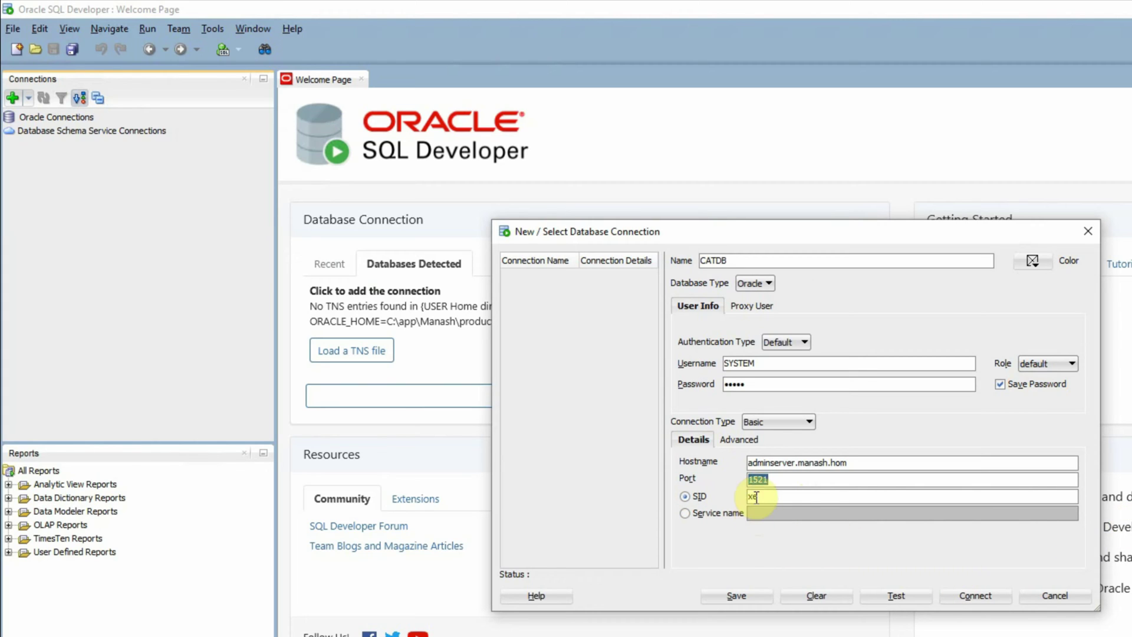
{"action": "key", "text": "Tab"}
{"action": "type", "text": "catdb"}
Step: Switch to service name catdb.manash.hom, test the connection, and save it
{"action": "left_click", "coordinate": [685, 514]}
{"action": "left_click", "coordinate": [764, 515]}
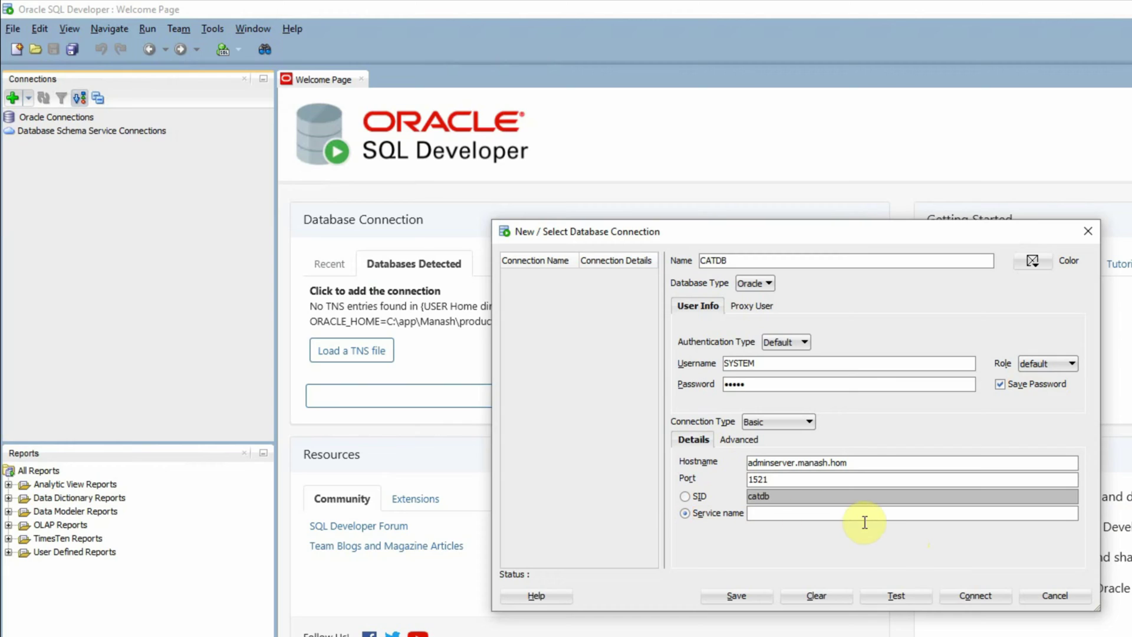
{"action": "type", "text": "catdb.manash.hom"}
{"action": "left_click", "coordinate": [891, 599]}
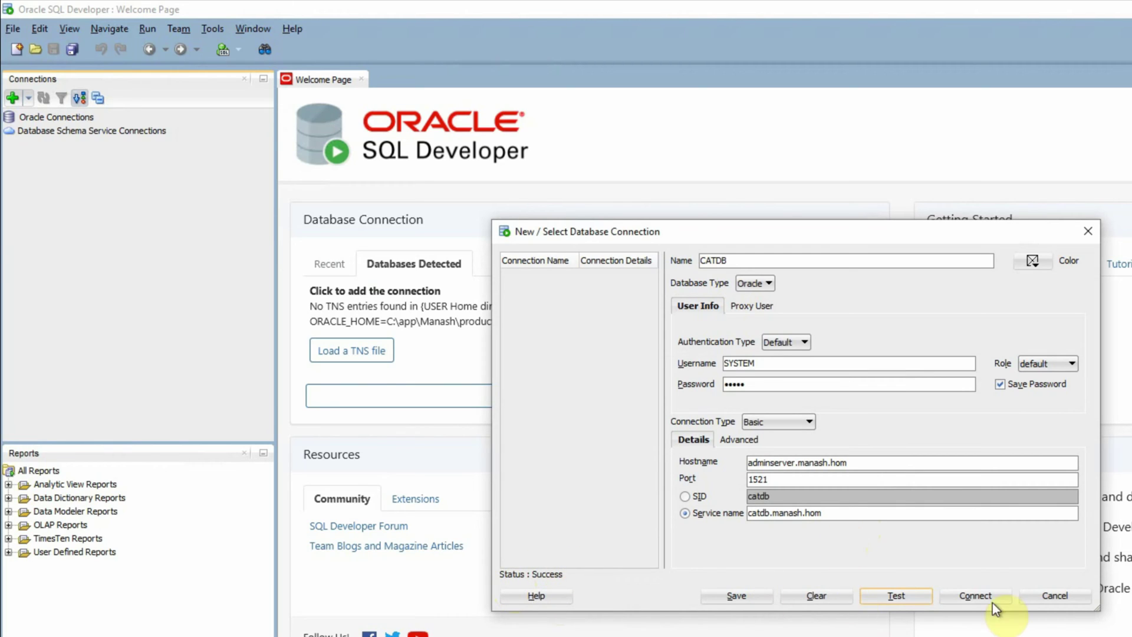
{"action": "left_click", "coordinate": [740, 594]}
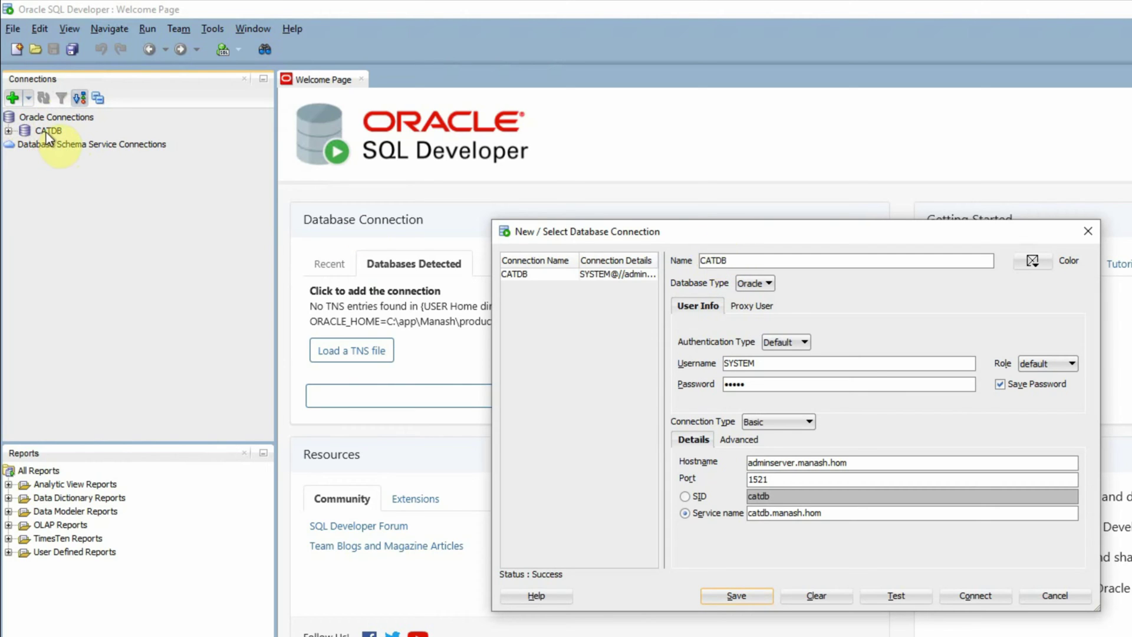
Step: Open the CATDB connection and paste the v$database query into its worksheet
{"action": "left_click", "coordinate": [975, 597]}
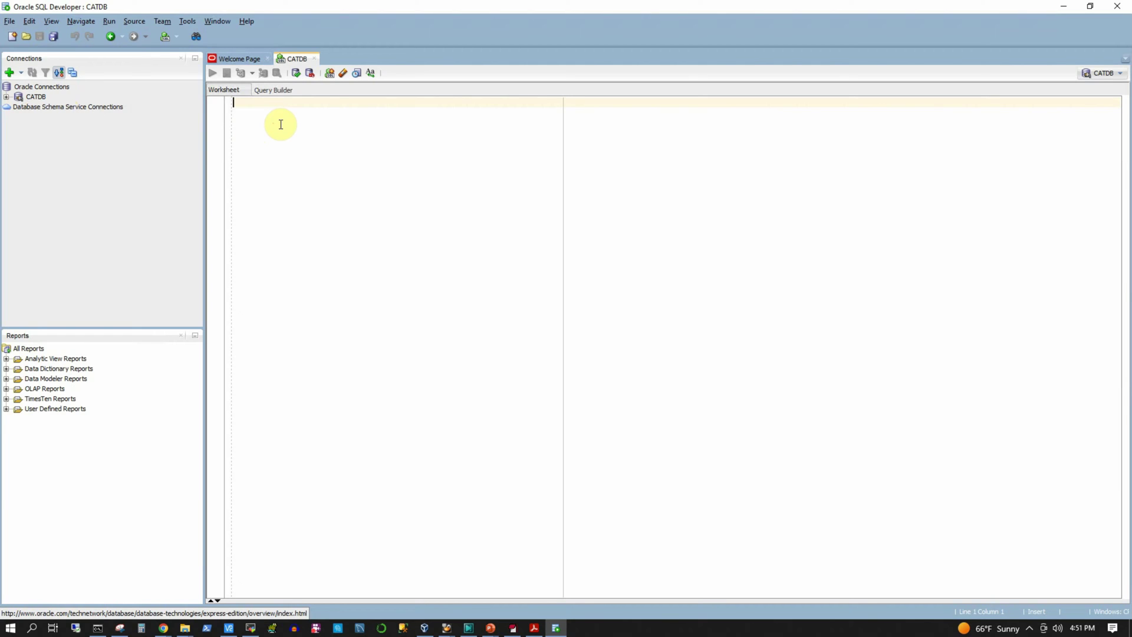
{"action": "key", "text": "ctrl+v"}
{"action": "double_click", "coordinate": [363, 140]}
{"action": "double_click", "coordinate": [420, 139]}
{"action": "double_click", "coordinate": [472, 141]}
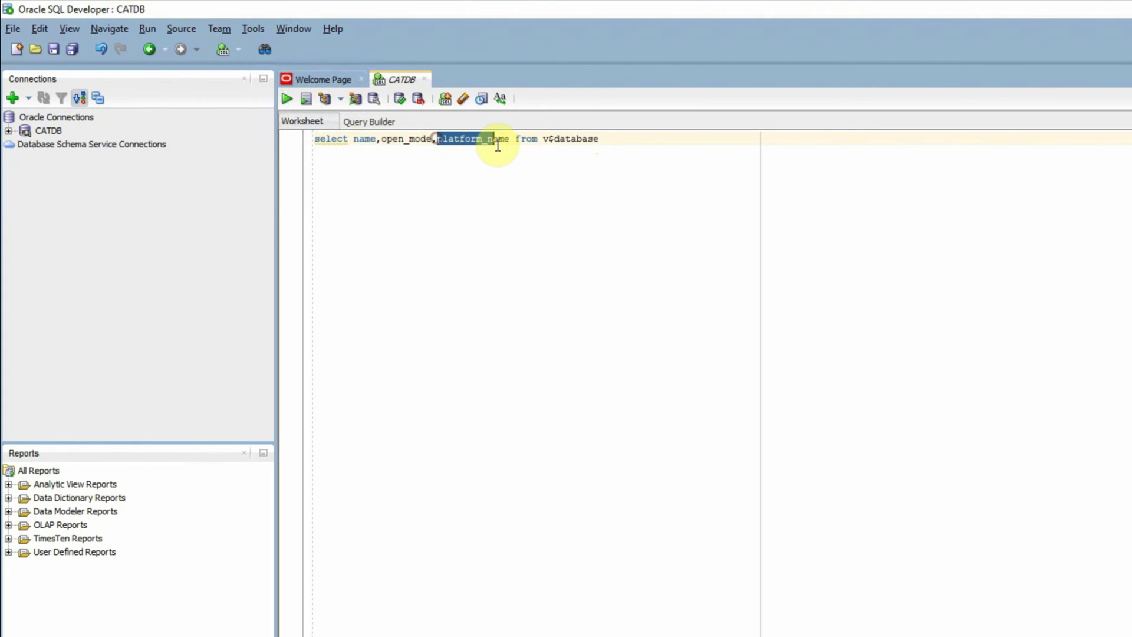
{"action": "key", "text": "shift+End"}
{"action": "left_click", "coordinate": [618, 139]}
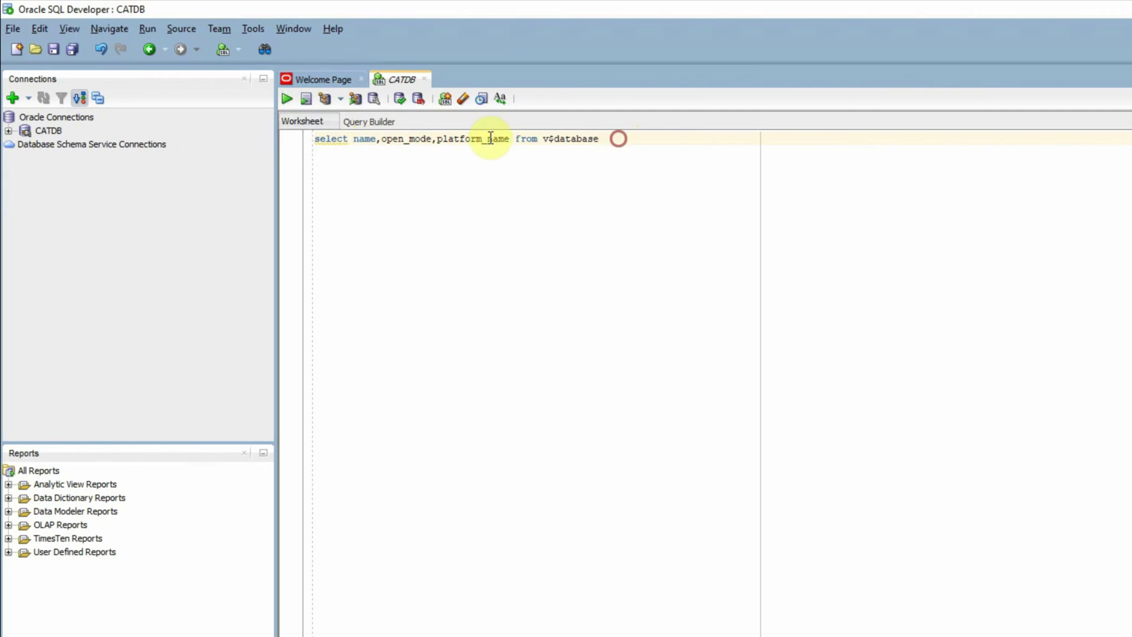
Step: Run the selected query line, returning CATDB, READ WRITE, Linux x86 64-bit
{"action": "left_click_drag", "start_coordinate": [490, 138], "coordinate": [258, 121]}
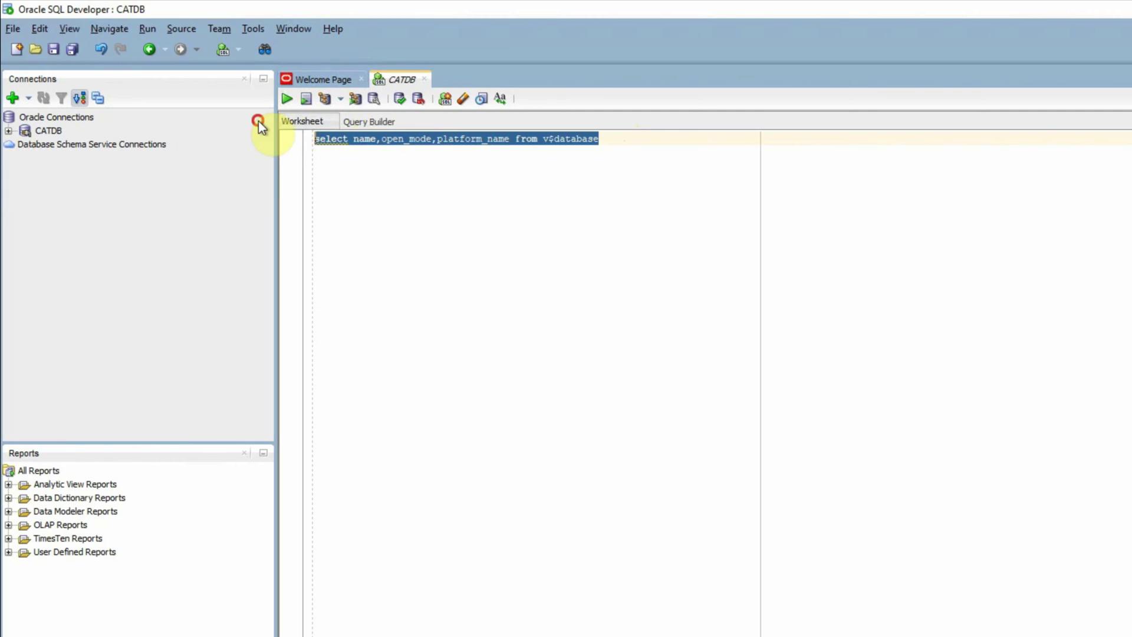
{"action": "left_click", "coordinate": [288, 100]}
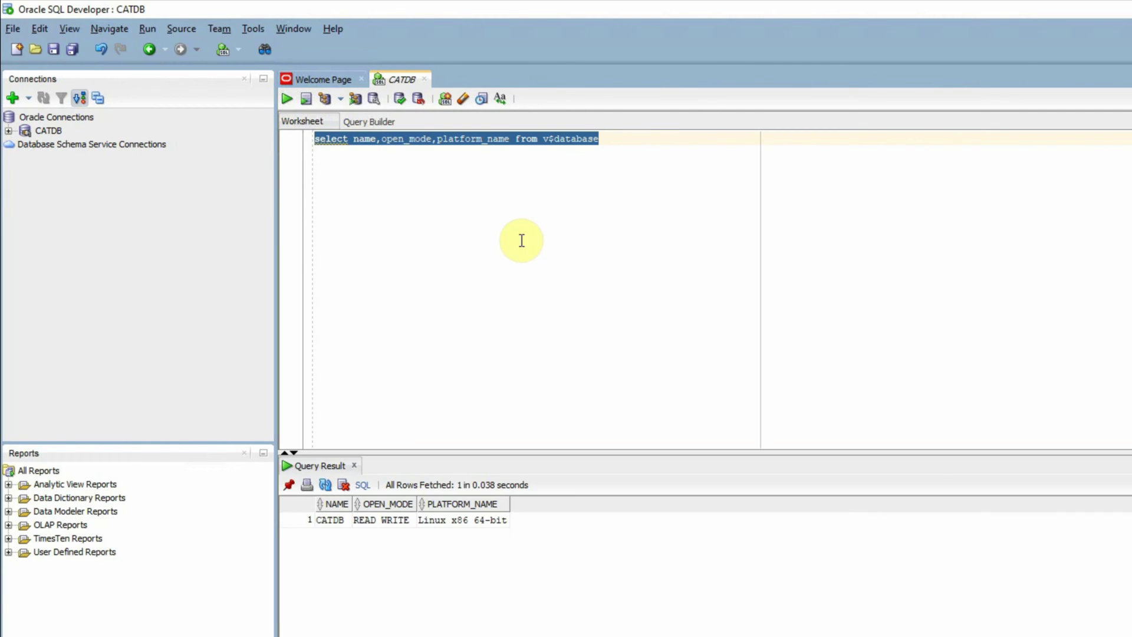
{"action": "left_click", "coordinate": [604, 138]}
{"action": "left_click_drag", "start_coordinate": [604, 137], "coordinate": [314, 139]}
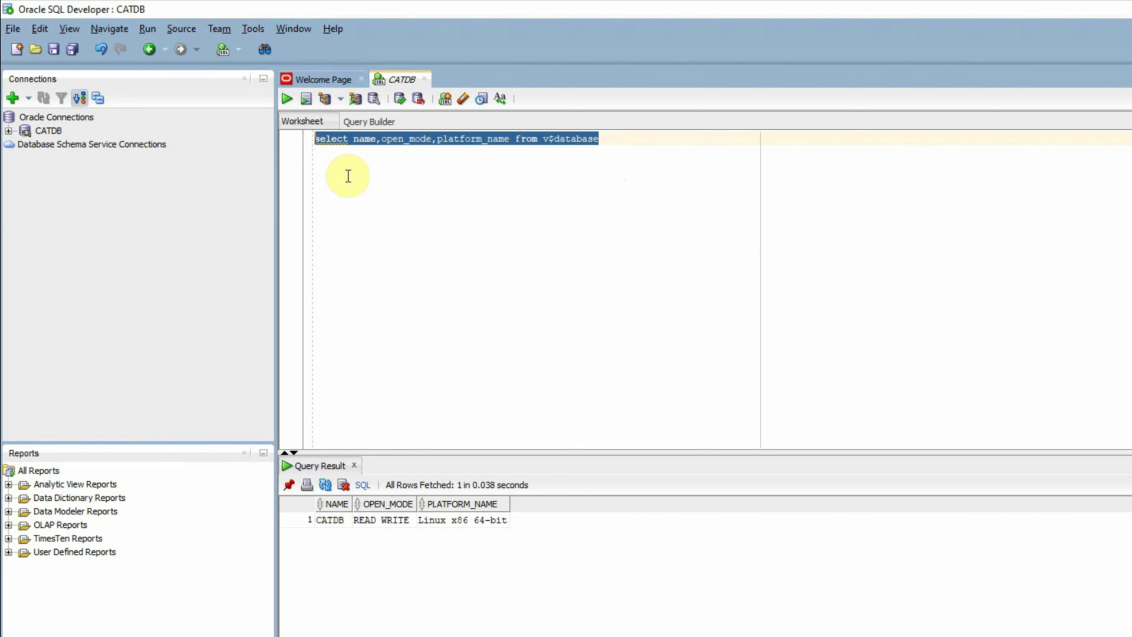
{"action": "left_click", "coordinate": [287, 99]}
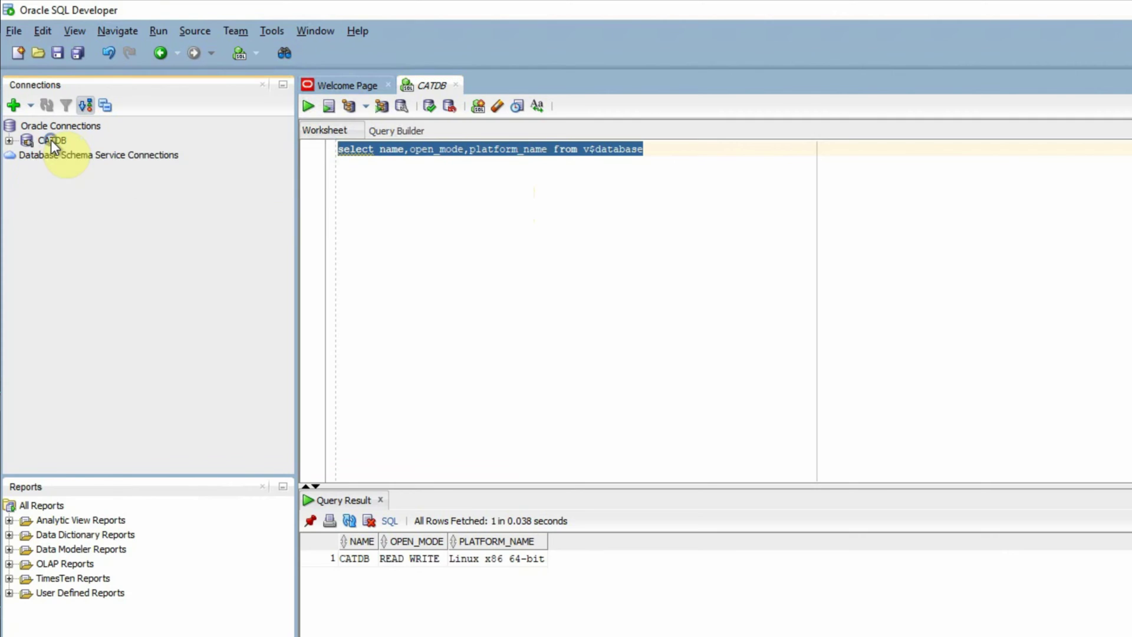
Step: Disconnect CATDB and quit SQL Developer without saving the worksheet
{"action": "right_click", "coordinate": [50, 139]}
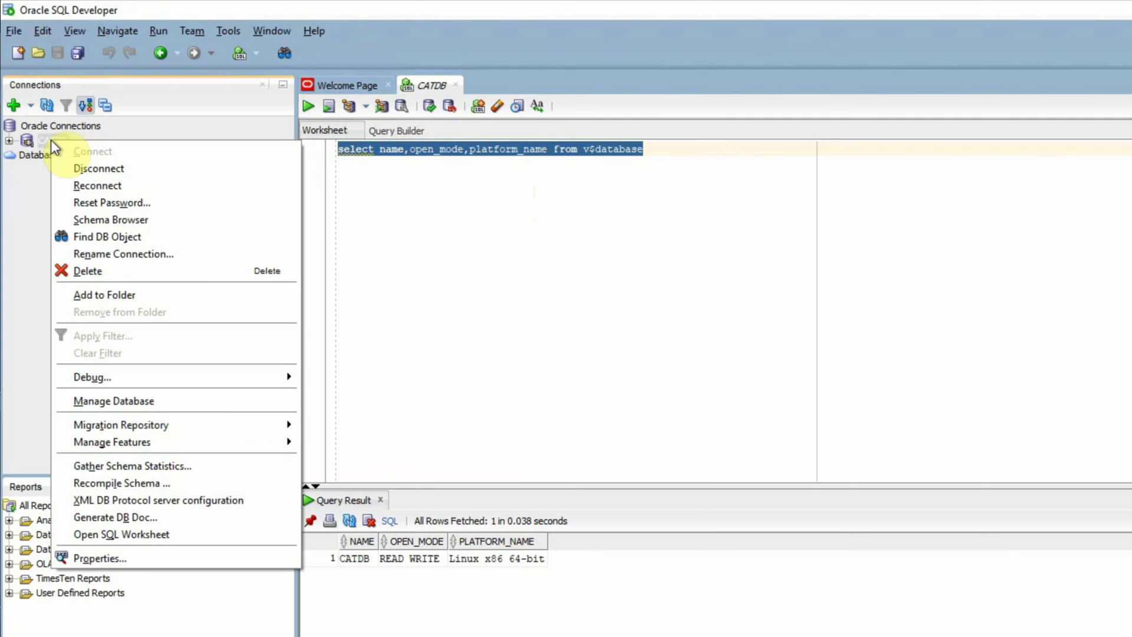
{"action": "left_click", "coordinate": [125, 168]}
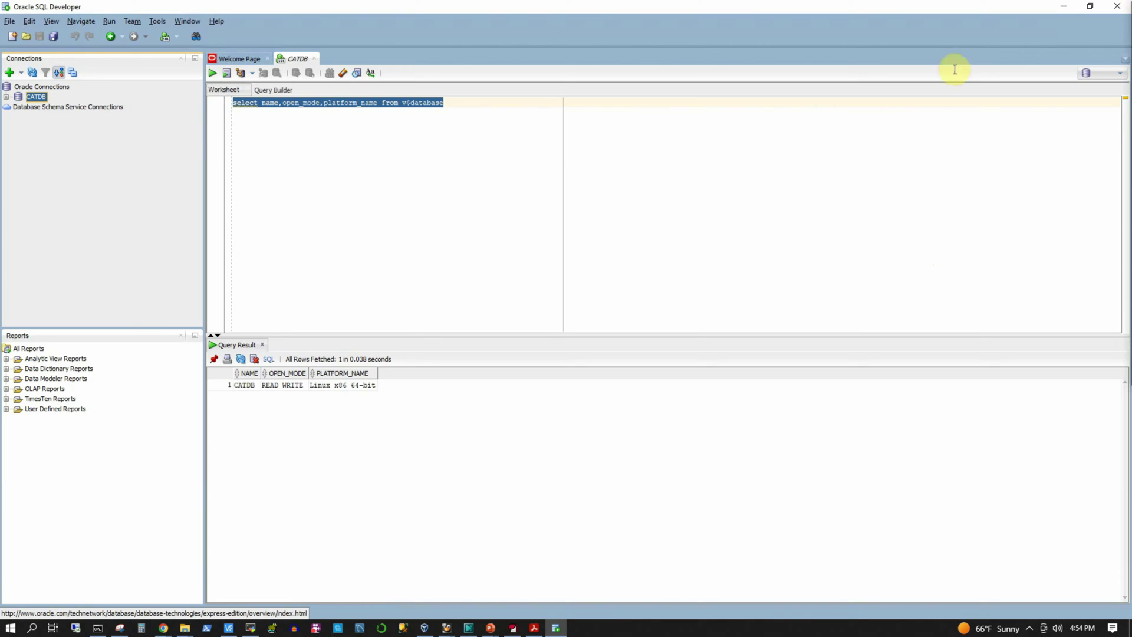
{"action": "left_click", "coordinate": [1118, 6]}
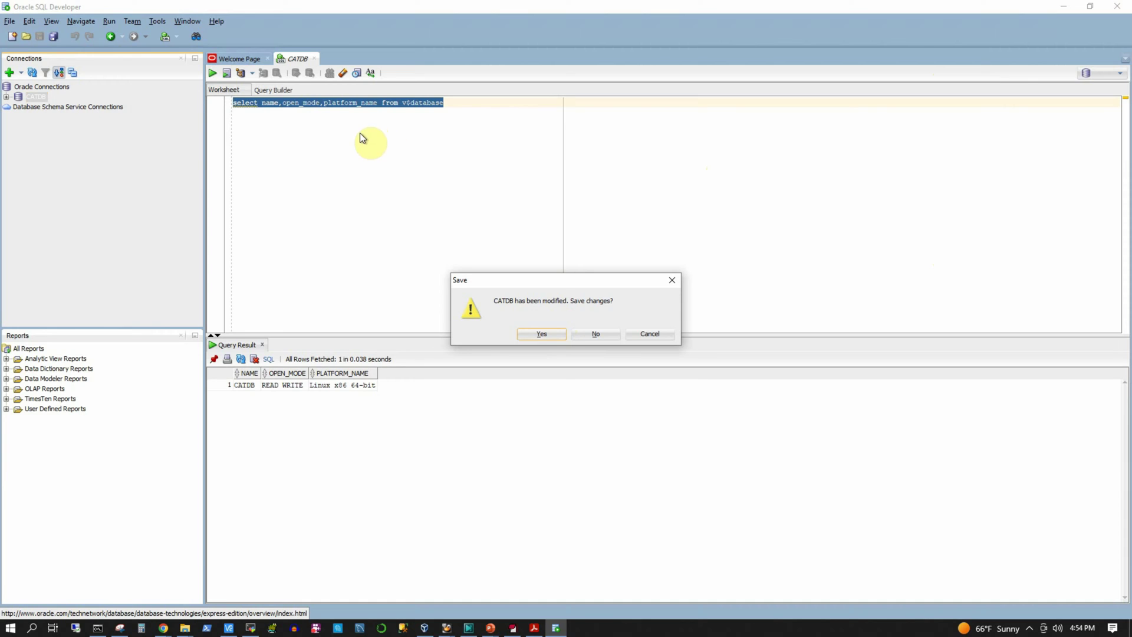
{"action": "left_click", "coordinate": [600, 332]}
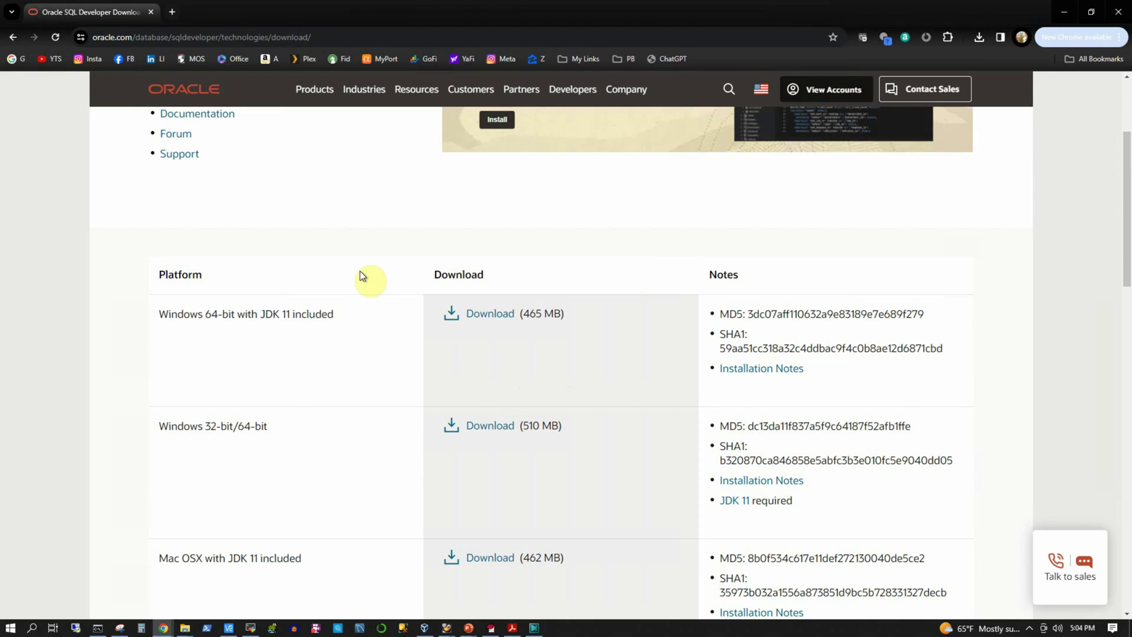
{"action": "scroll", "coordinate": [359, 272], "scroll_direction": "down", "scroll_amount": 2}
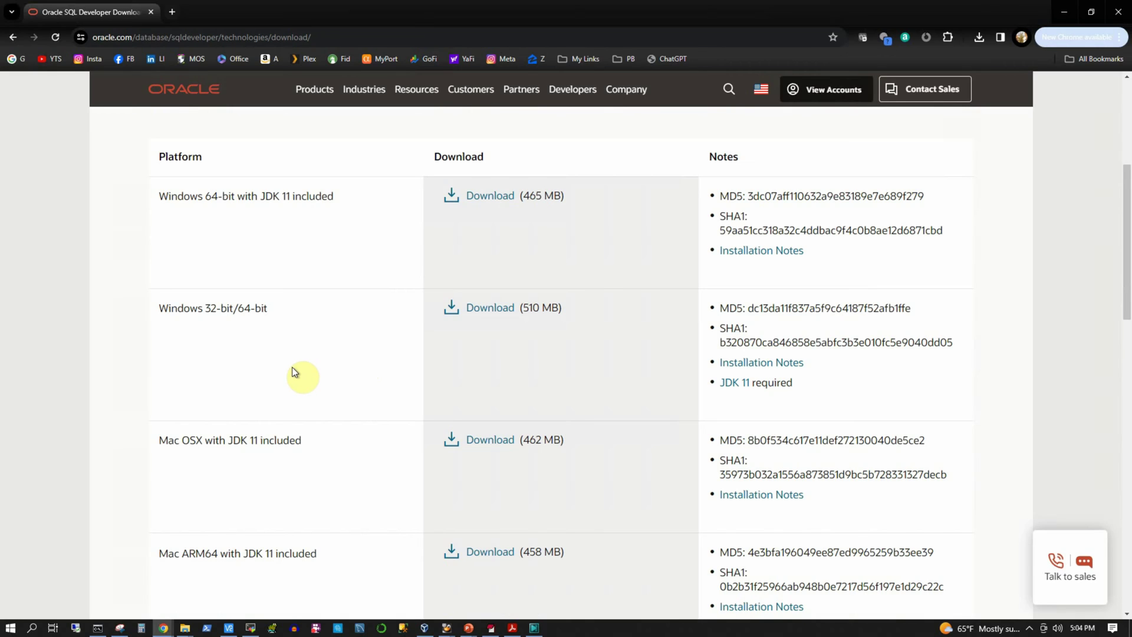
{"action": "scroll", "coordinate": [289, 398], "scroll_direction": "down", "scroll_amount": 2}
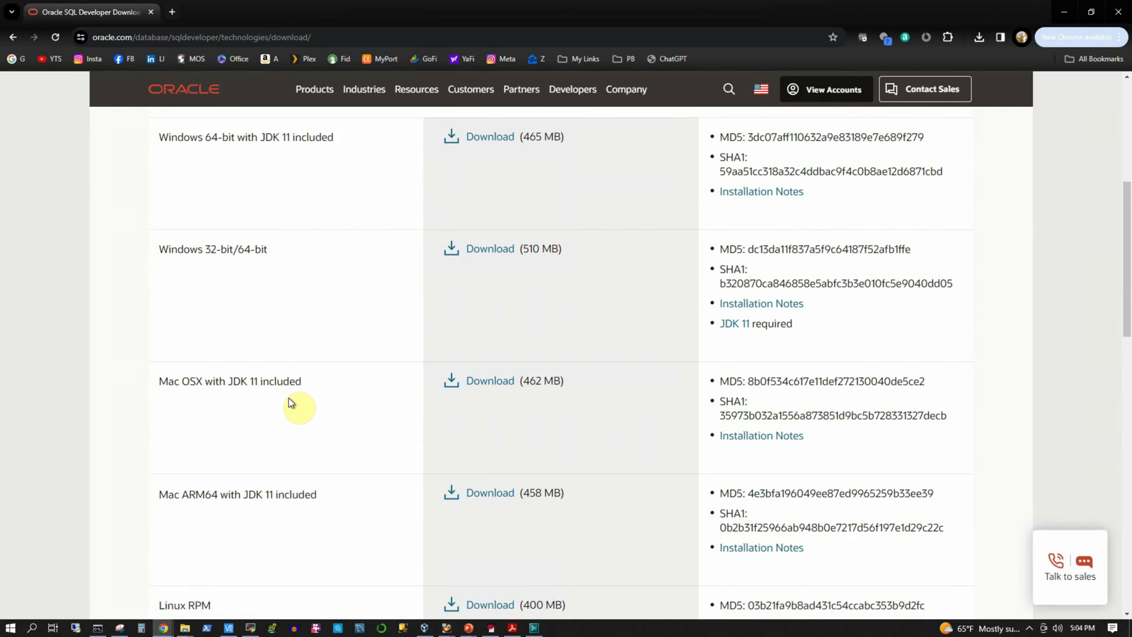
{"action": "scroll", "coordinate": [288, 398], "scroll_direction": "down", "scroll_amount": 4}
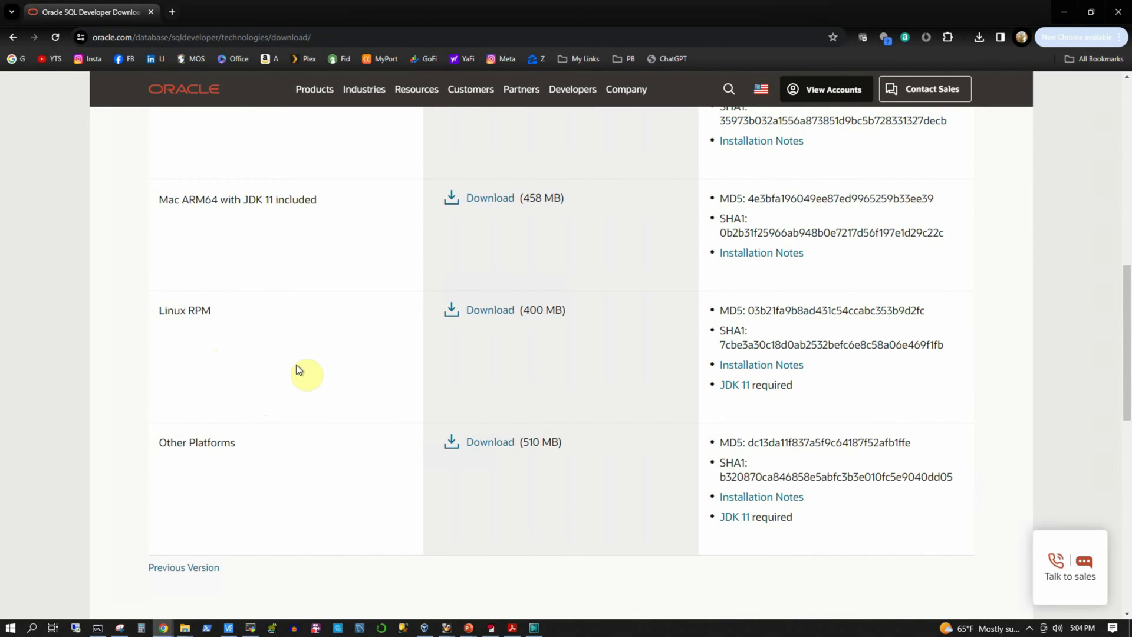
{"action": "scroll", "coordinate": [153, 430], "scroll_direction": "down", "scroll_amount": 2}
{"action": "left_click", "coordinate": [156, 327]}
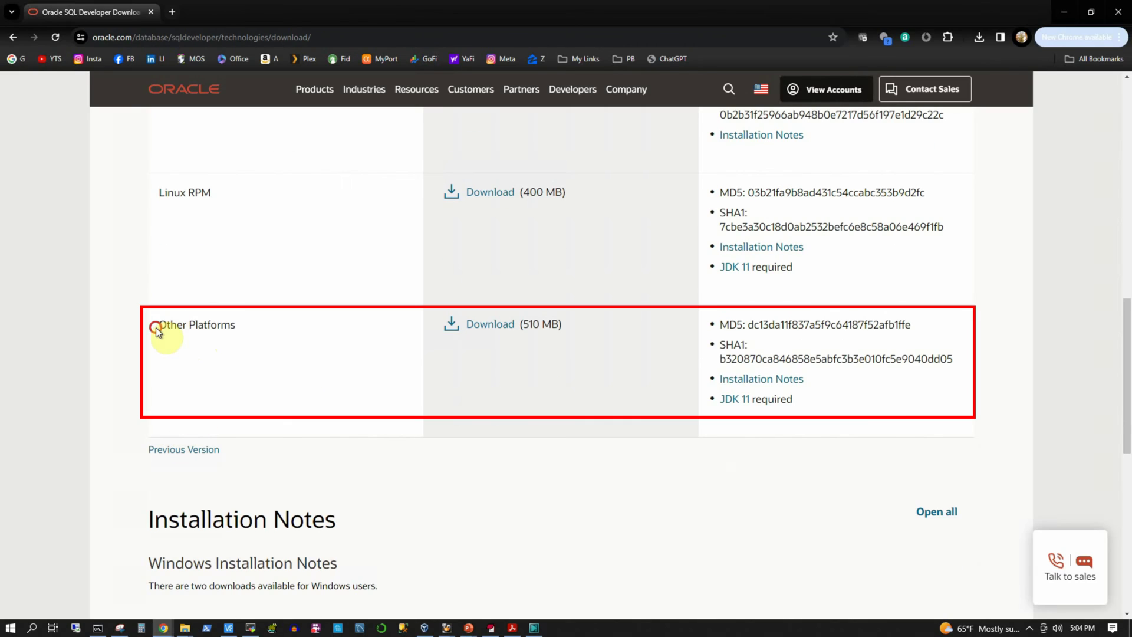
{"action": "left_click_drag", "start_coordinate": [156, 329], "coordinate": [260, 331]}
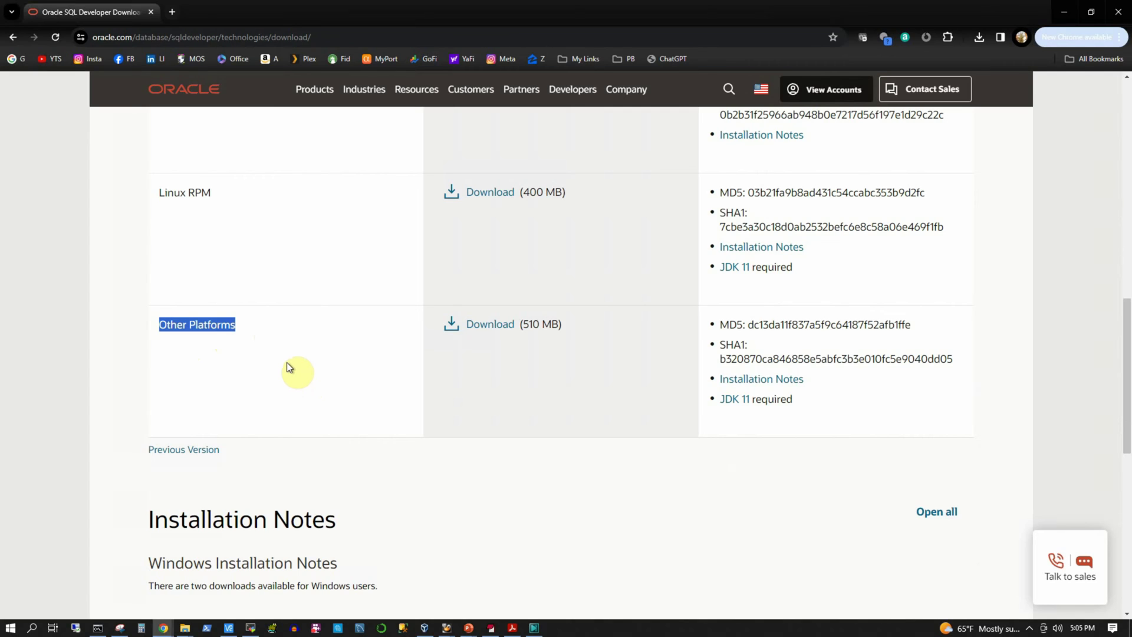
{"action": "scroll", "coordinate": [247, 366], "scroll_direction": "up", "scroll_amount": 1}
{"action": "scroll", "coordinate": [218, 353], "scroll_direction": "up", "scroll_amount": 1}
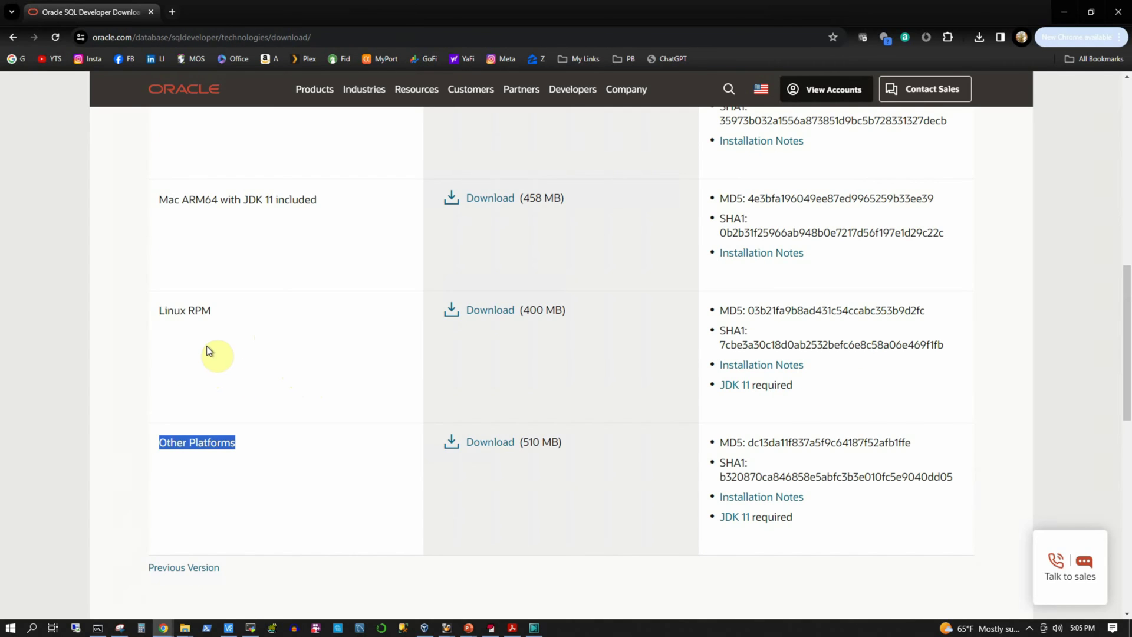
{"action": "left_click_drag", "start_coordinate": [167, 311], "coordinate": [234, 312]}
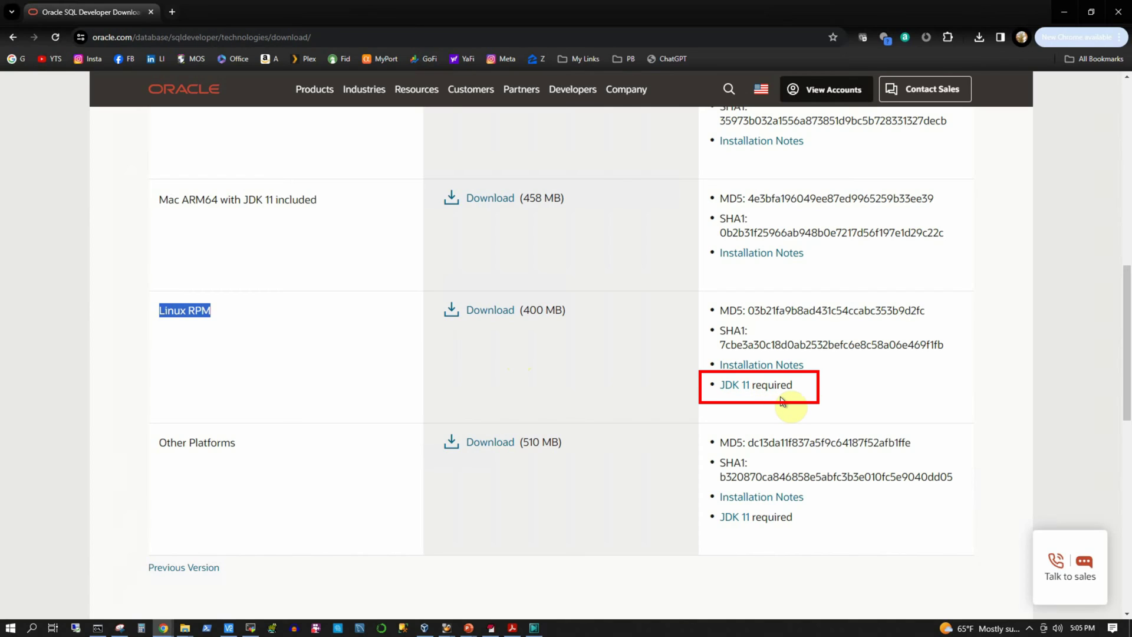
{"action": "left_click", "coordinate": [252, 338]}
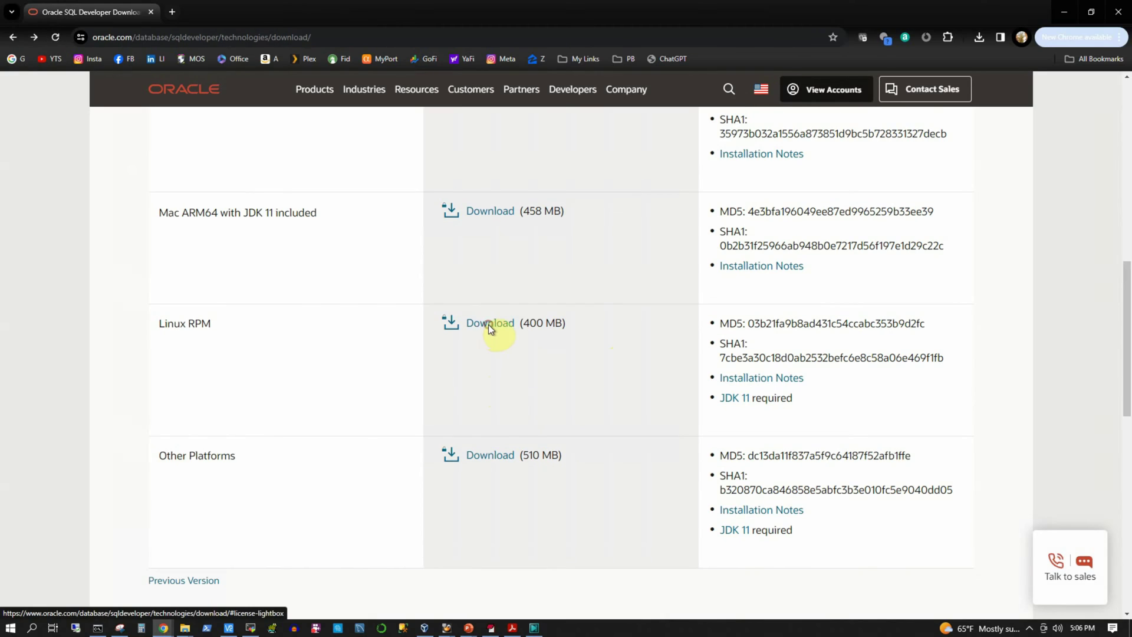
Step: Download the SQL Developer Linux RPM after accepting the Oracle License Agreement
{"action": "left_click", "coordinate": [489, 325]}
{"action": "left_click", "coordinate": [414, 326]}
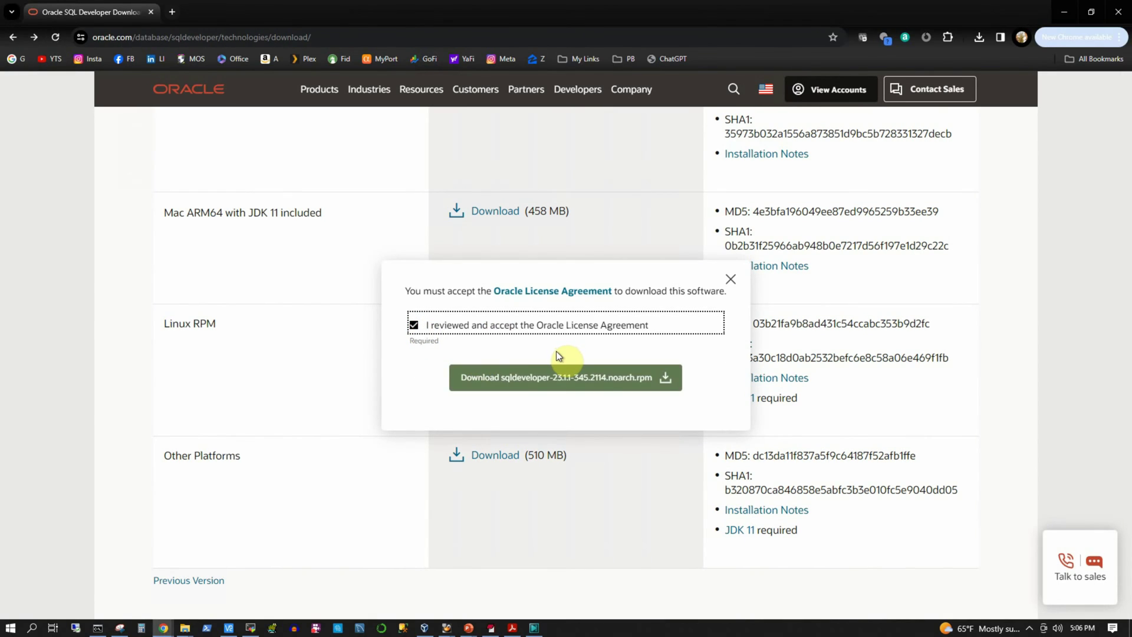
{"action": "left_click", "coordinate": [513, 382]}
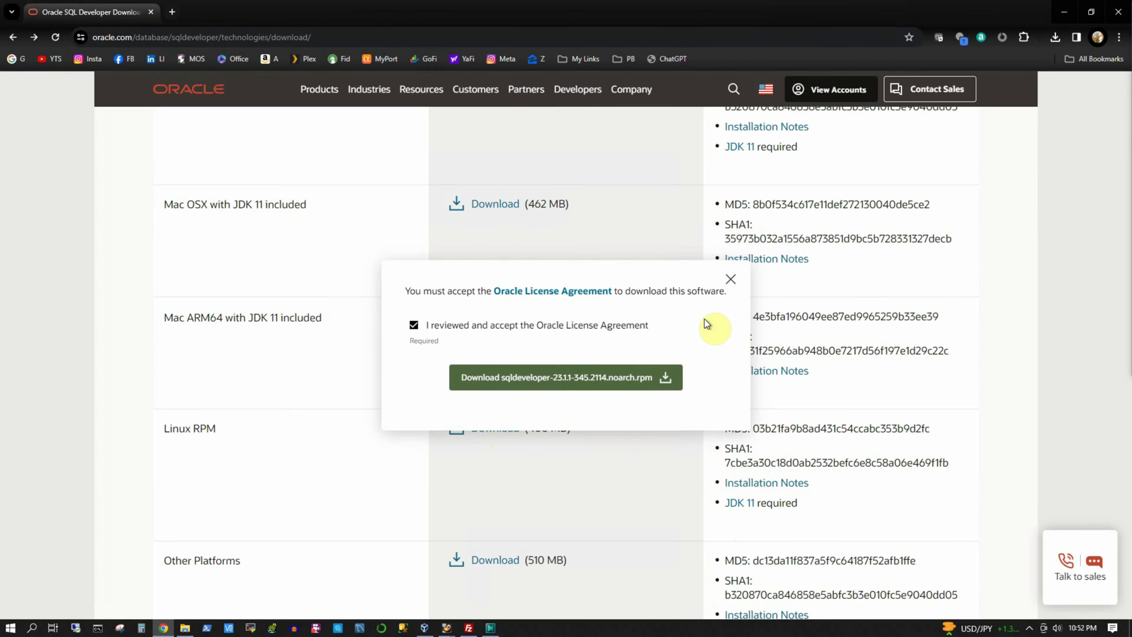
{"action": "left_click", "coordinate": [730, 280]}
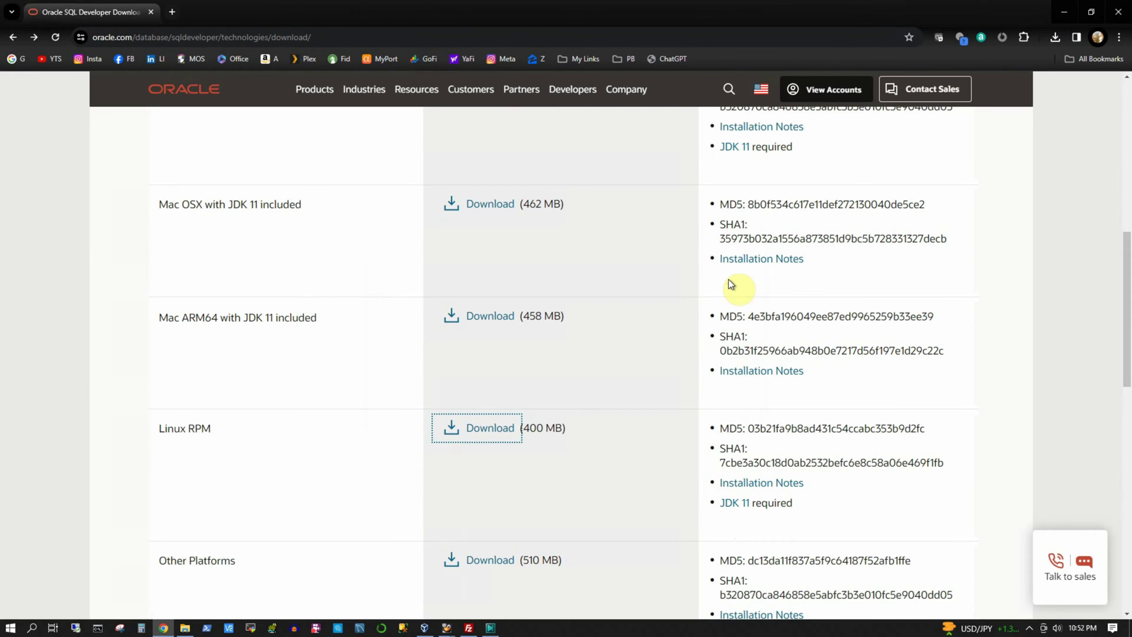
Step: Download jdk-11.0.22_linux-x64_bin.rpm from the JDK 11 page, then open the Downloads folder
{"action": "left_click", "coordinate": [736, 507]}
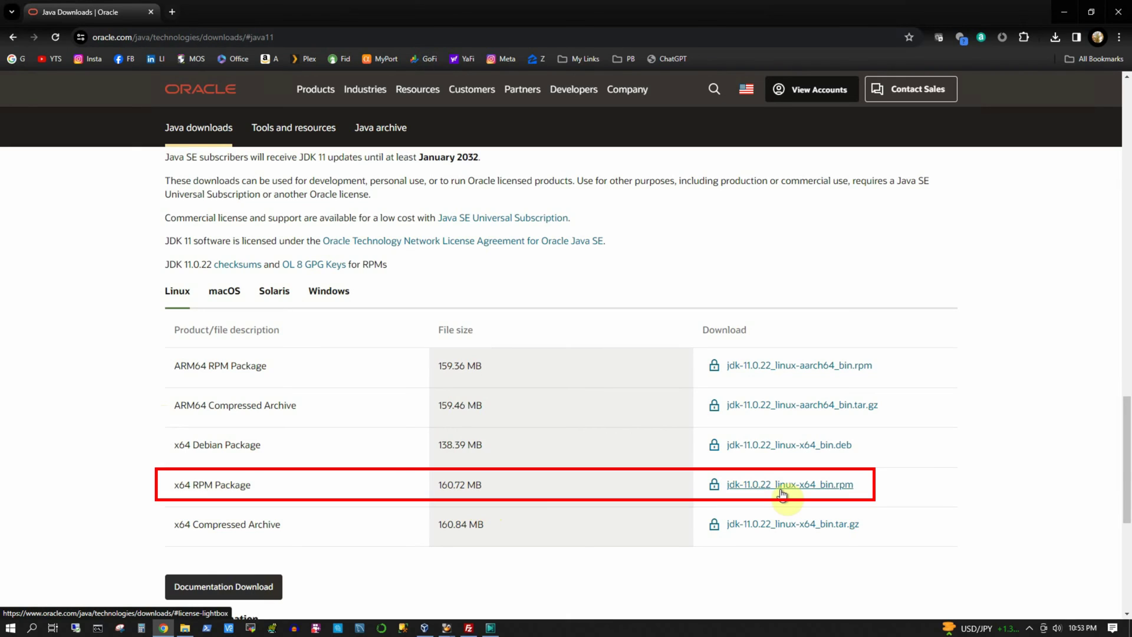
{"action": "left_click", "coordinate": [756, 490]}
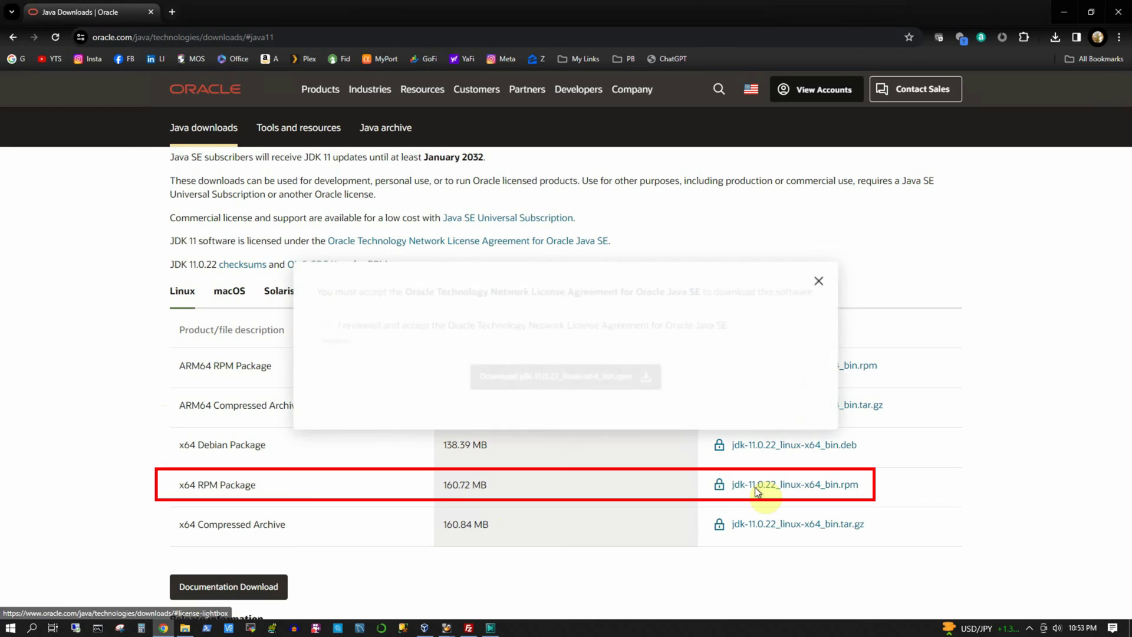
{"action": "left_click", "coordinate": [325, 325]}
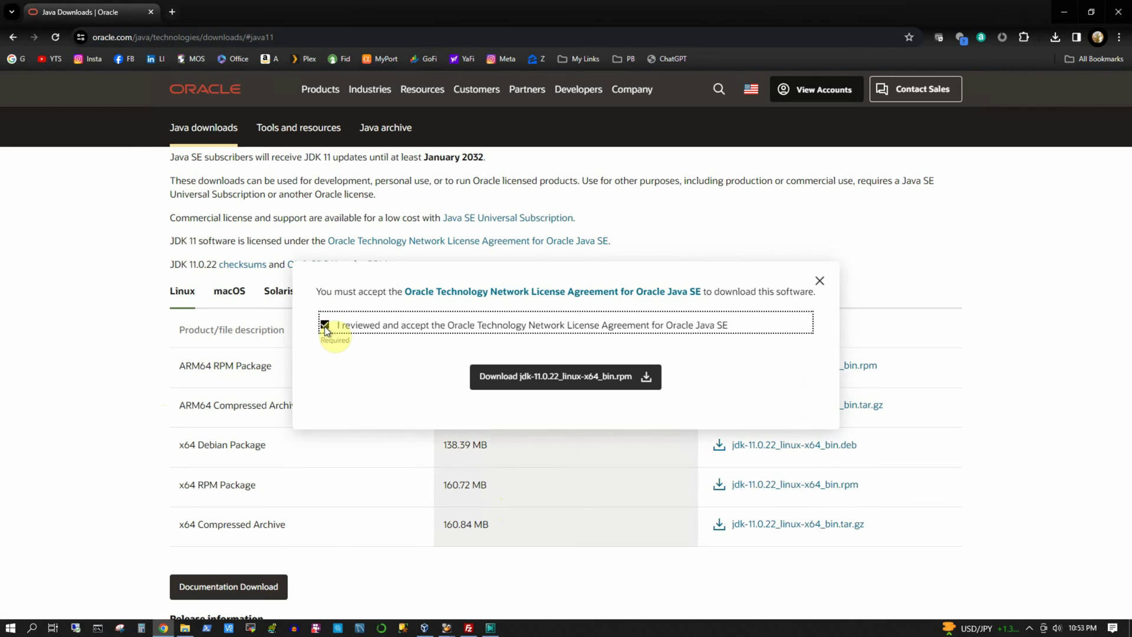
{"action": "left_click", "coordinate": [551, 381]}
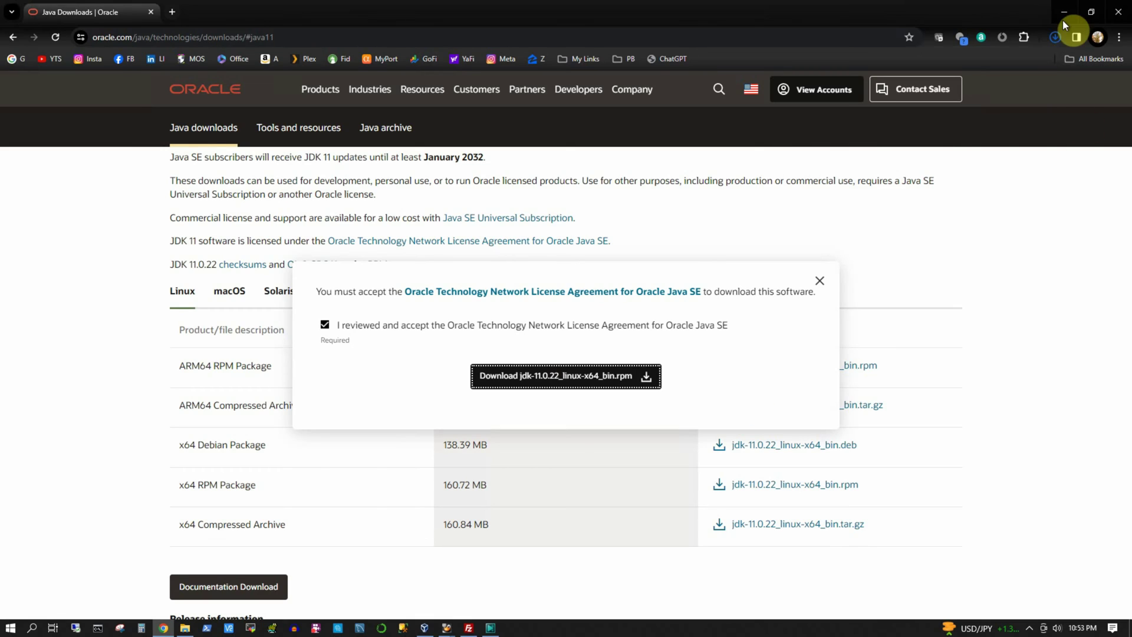
{"action": "left_click", "coordinate": [1055, 37]}
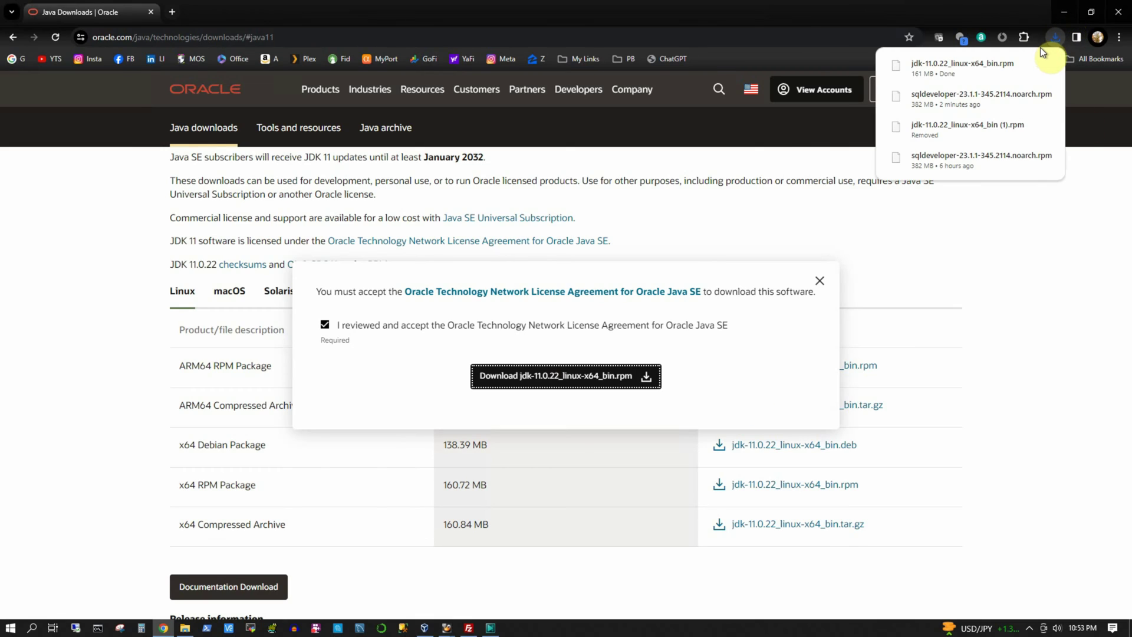
{"action": "left_click", "coordinate": [1045, 272]}
{"action": "left_click", "coordinate": [1044, 272]}
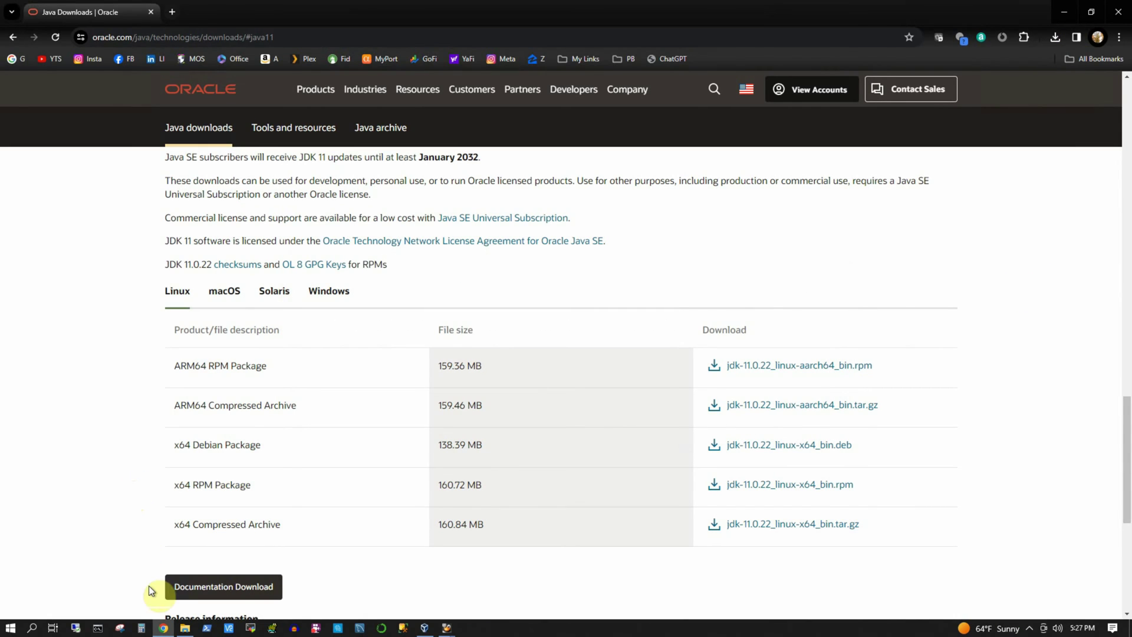
{"action": "left_click", "coordinate": [185, 628]}
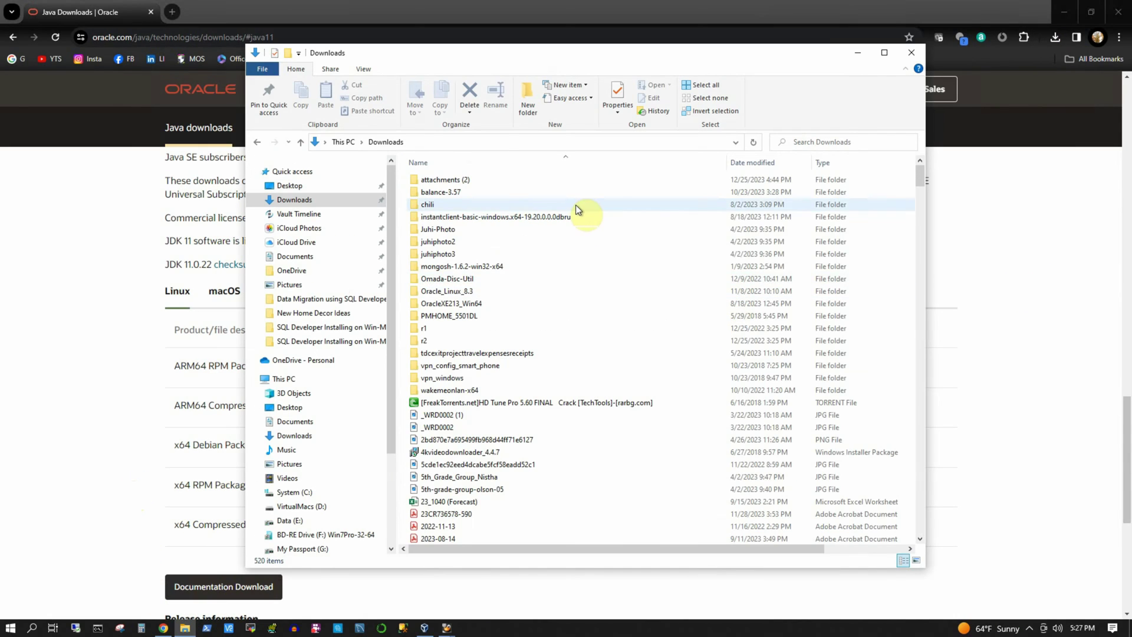
Step: Sort Downloads by date, select both RPM files, close File Explorer and minimize Chrome
{"action": "left_click", "coordinate": [761, 163]}
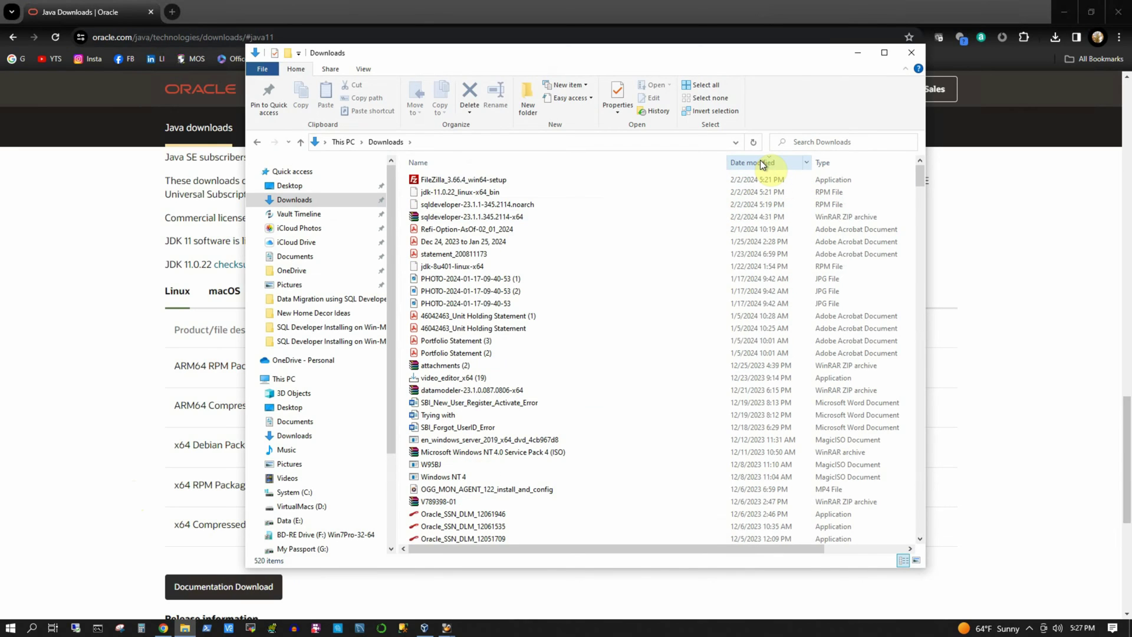
{"action": "left_click", "coordinate": [468, 195]}
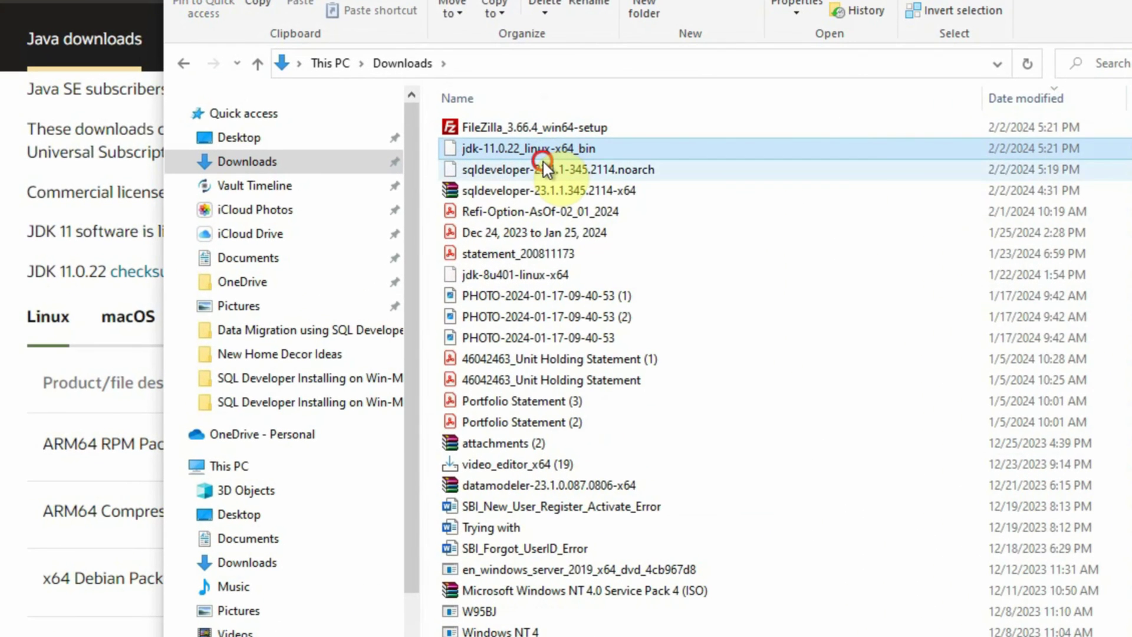
{"action": "left_click", "coordinate": [533, 170], "text": "ctrl"}
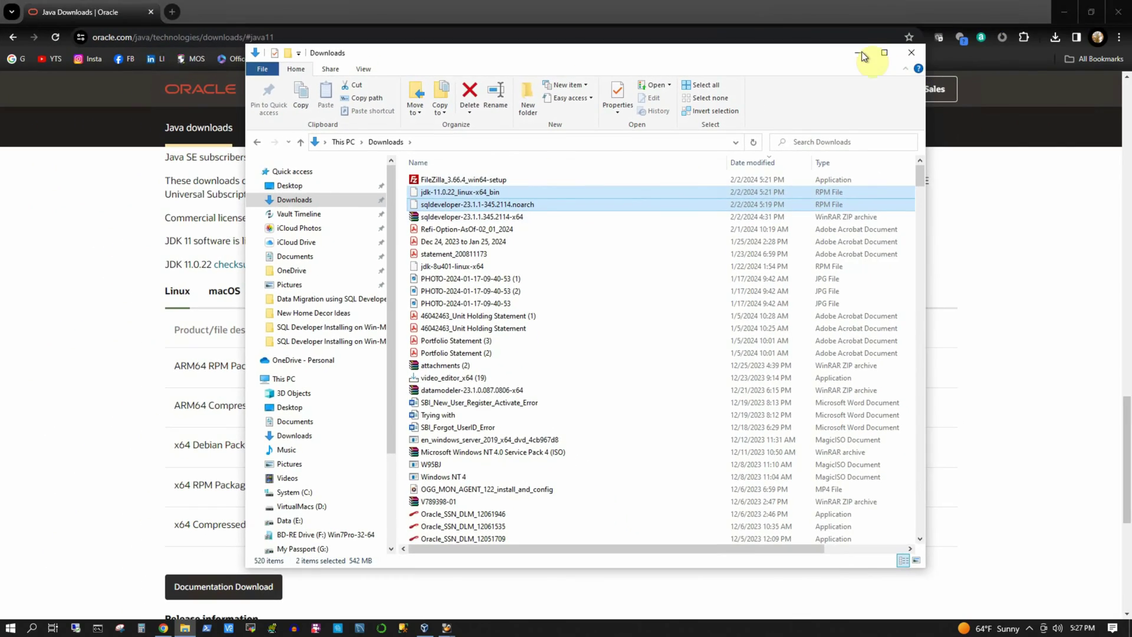
{"action": "left_click", "coordinate": [861, 51]}
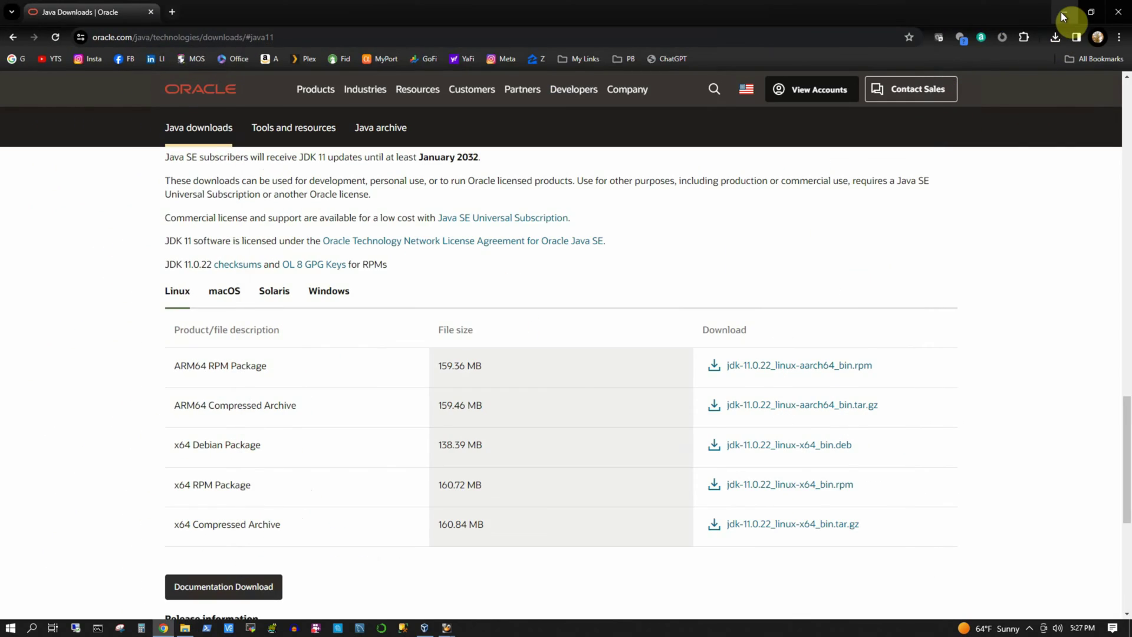
{"action": "left_click", "coordinate": [1063, 16]}
Step: Launch FileZilla and connect to the saved vmlinux1 server through Site Manager
{"action": "left_click", "coordinate": [157, 358]}
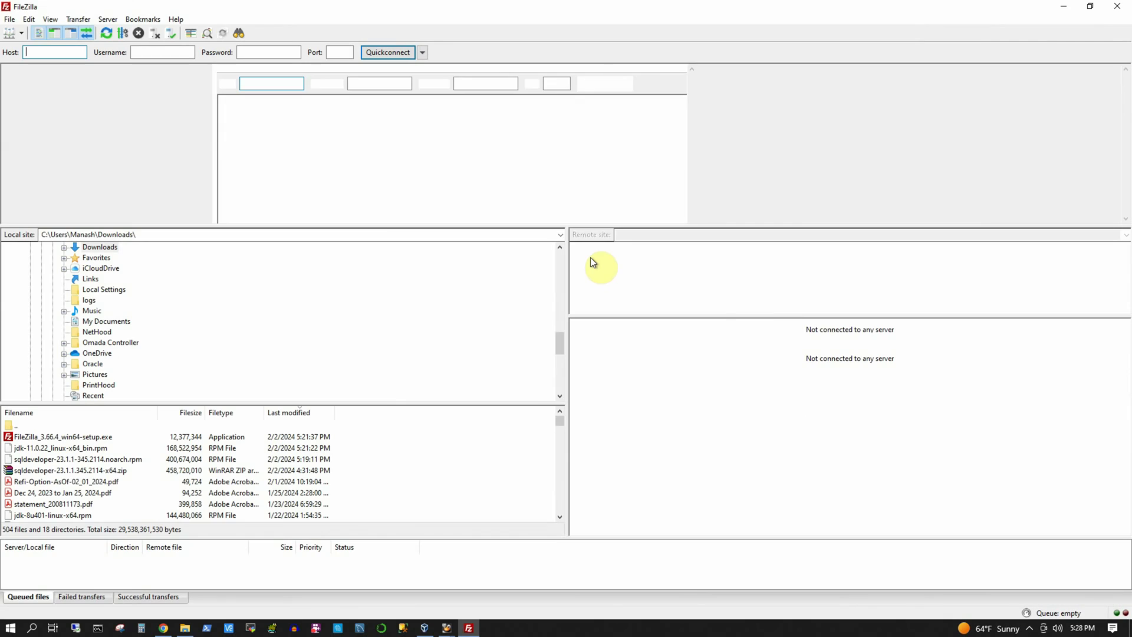
{"action": "left_click", "coordinate": [761, 488]}
{"action": "left_click", "coordinate": [12, 35]}
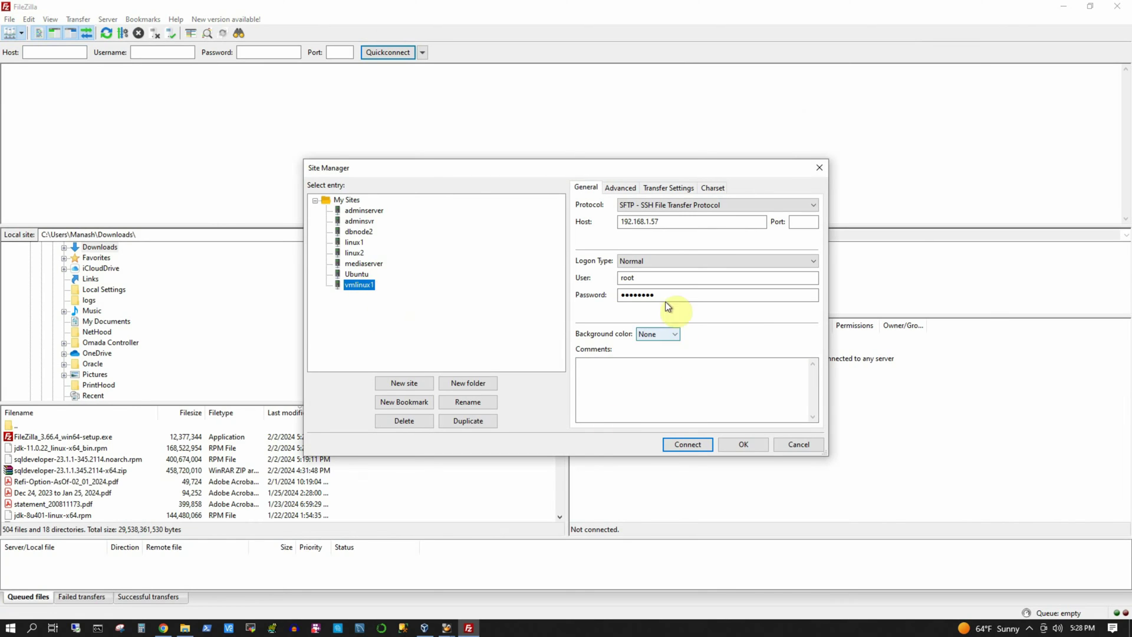
{"action": "left_click", "coordinate": [688, 445]}
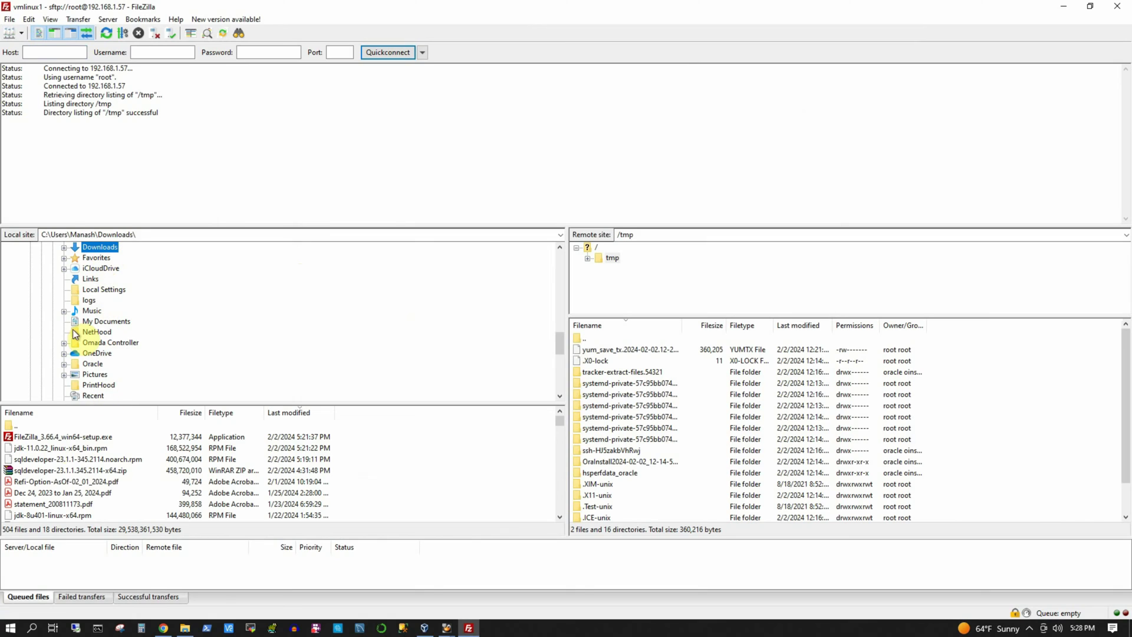
Step: Drag the jdk and sqldeveloper RPMs from Downloads into remote /tmp
{"action": "left_click", "coordinate": [35, 449]}
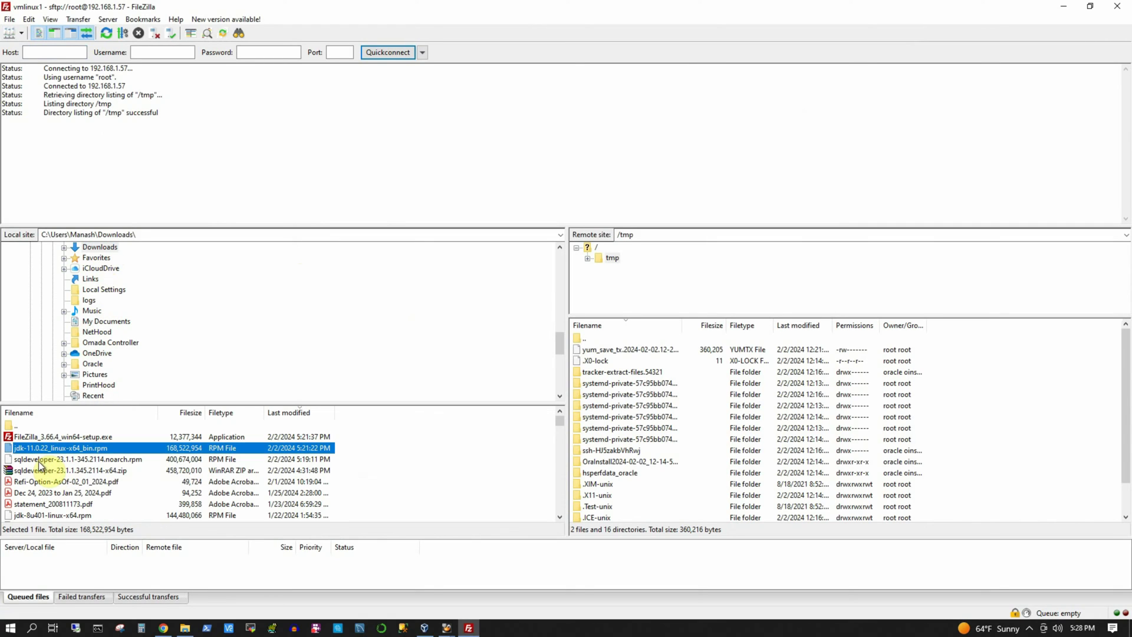
{"action": "left_click", "coordinate": [39, 459], "text": "shift"}
{"action": "left_click_drag", "start_coordinate": [92, 462], "coordinate": [1015, 434]}
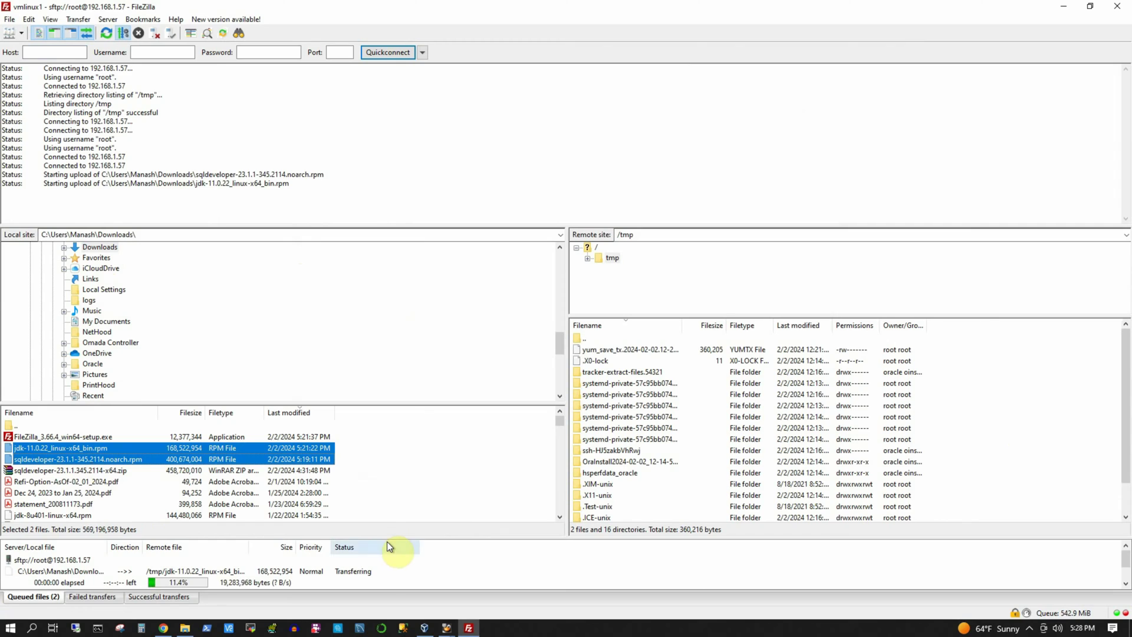
{"action": "left_click_drag", "start_coordinate": [389, 538], "coordinate": [392, 510]}
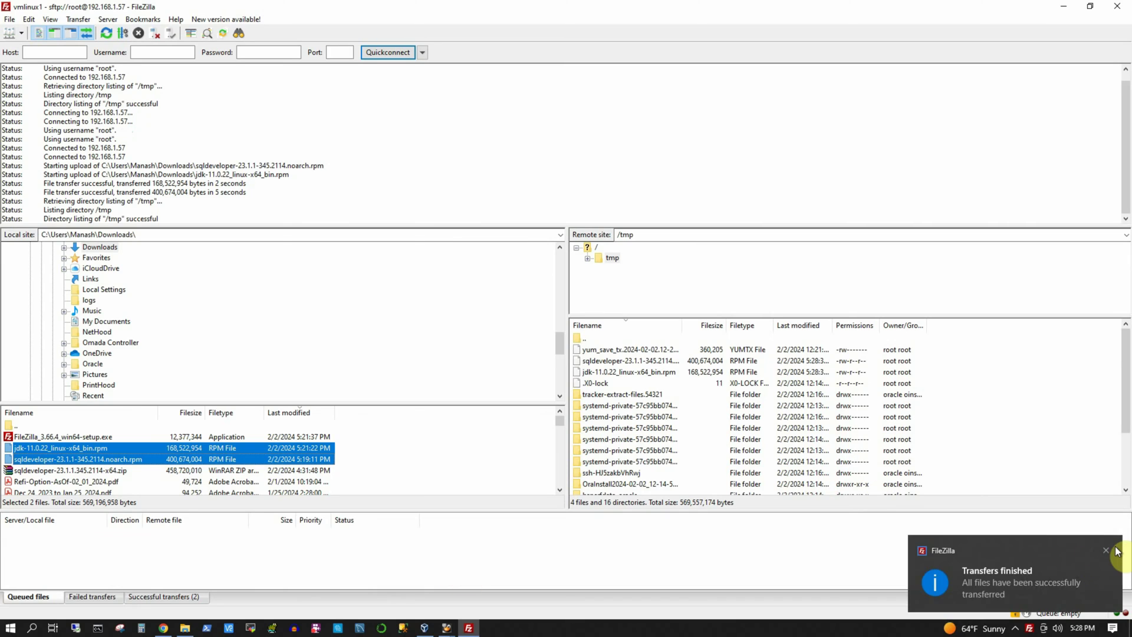
{"action": "left_click", "coordinate": [1107, 553]}
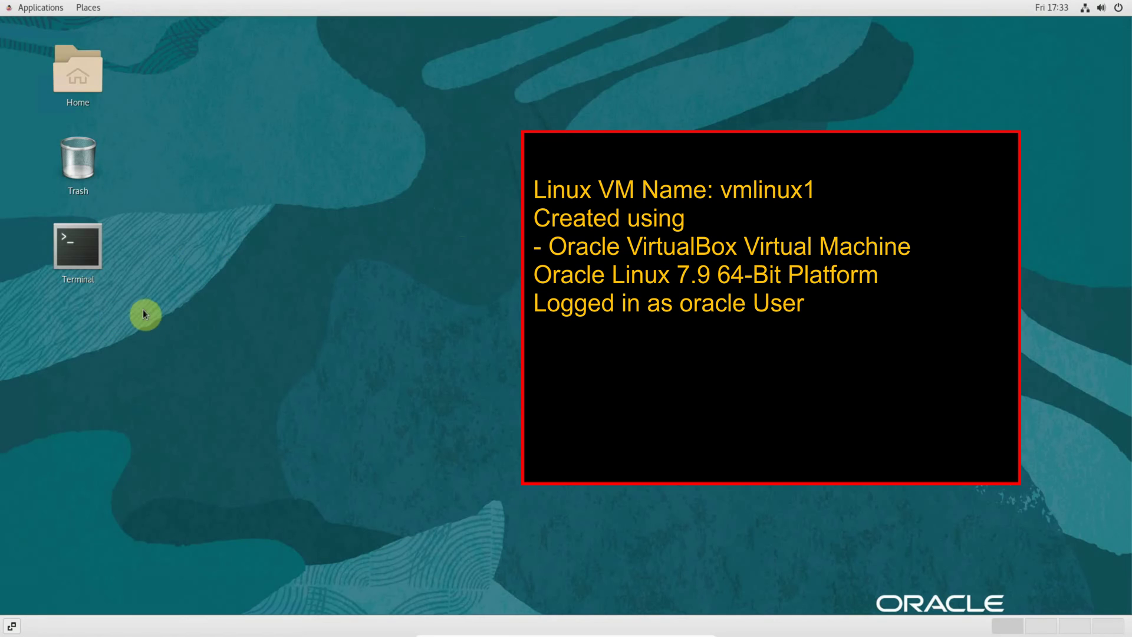
Step: Open a Terminal, change to /tmp and list files with ls -lrt
{"action": "double_click", "coordinate": [87, 245]}
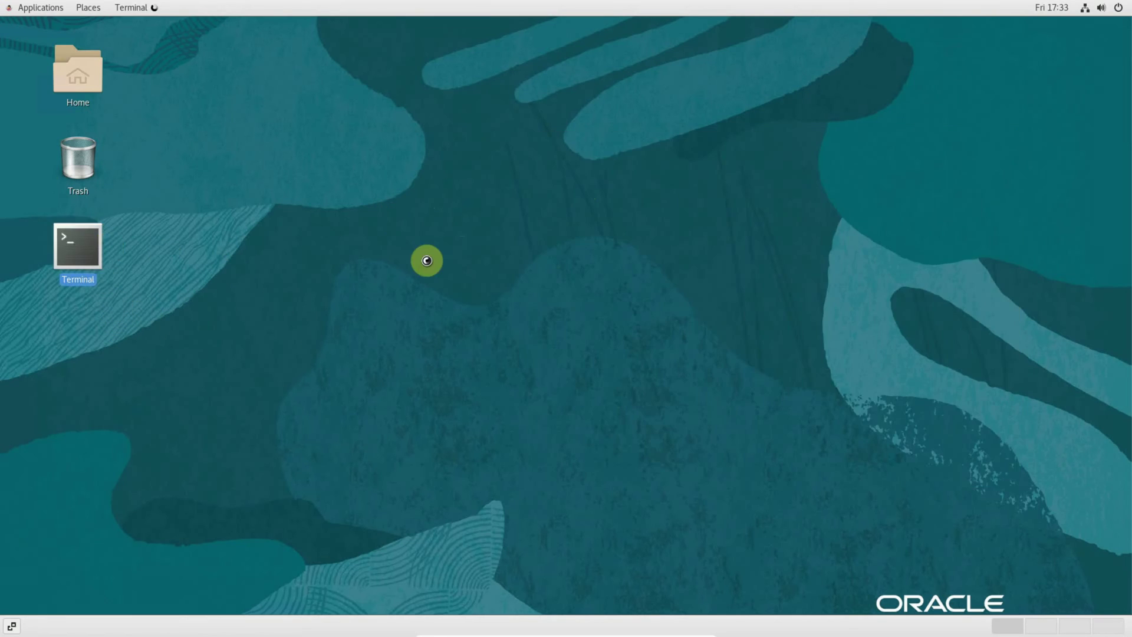
{"action": "left_click_drag", "start_coordinate": [561, 321], "coordinate": [677, 380]}
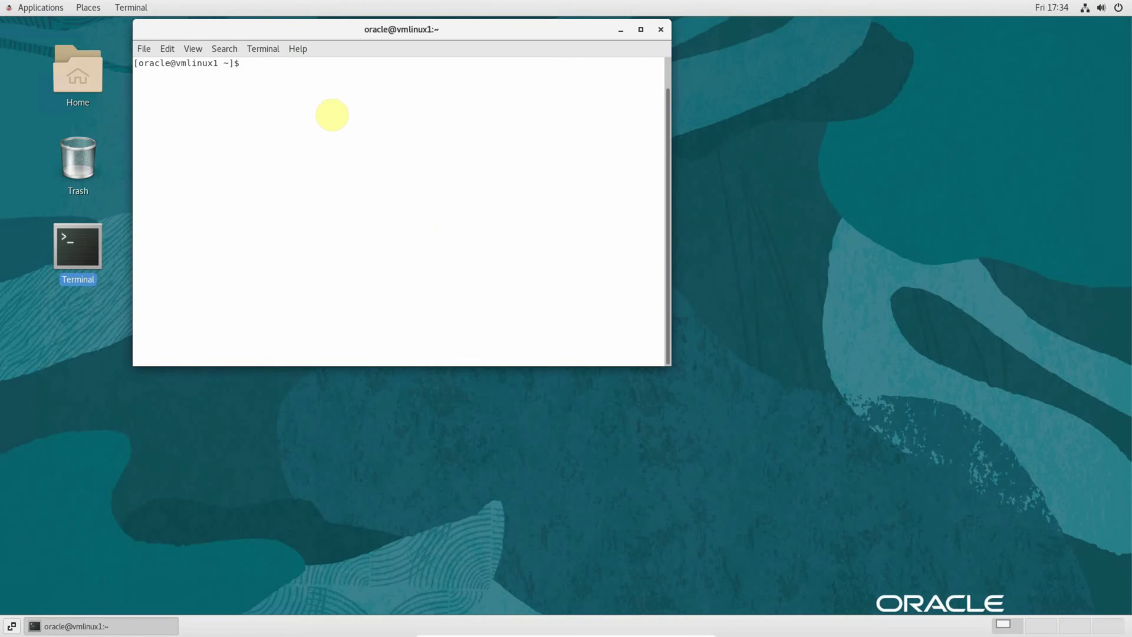
{"action": "type", "text": "cd /tmp"}
{"action": "key", "text": "Return"}
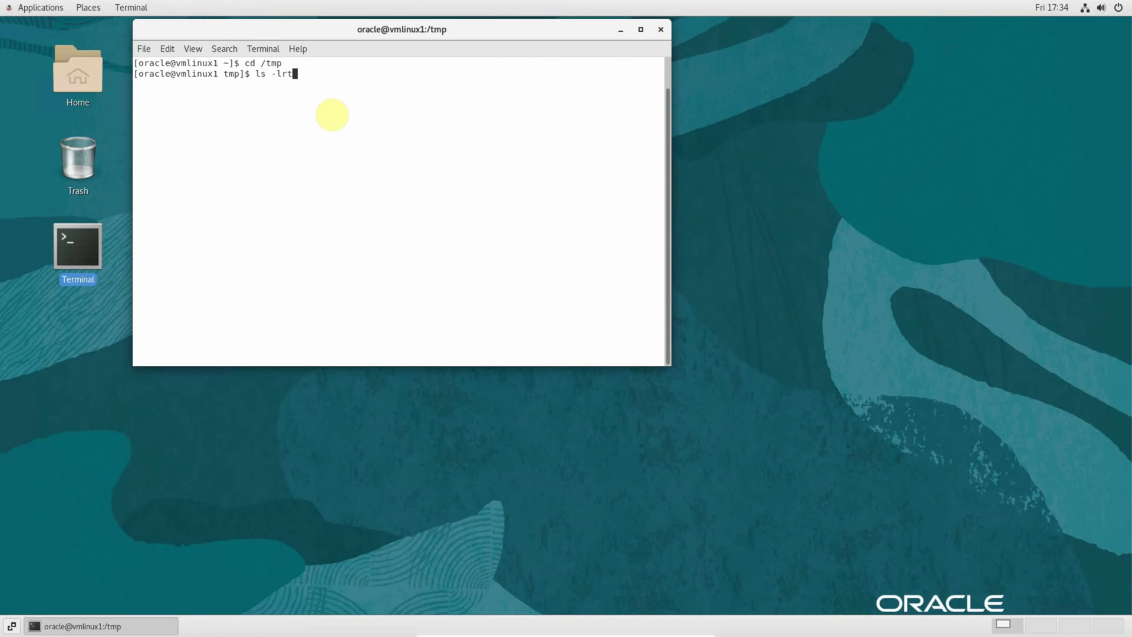
{"action": "type", "text": "ls -lrt"}
{"action": "key", "text": "Return"}
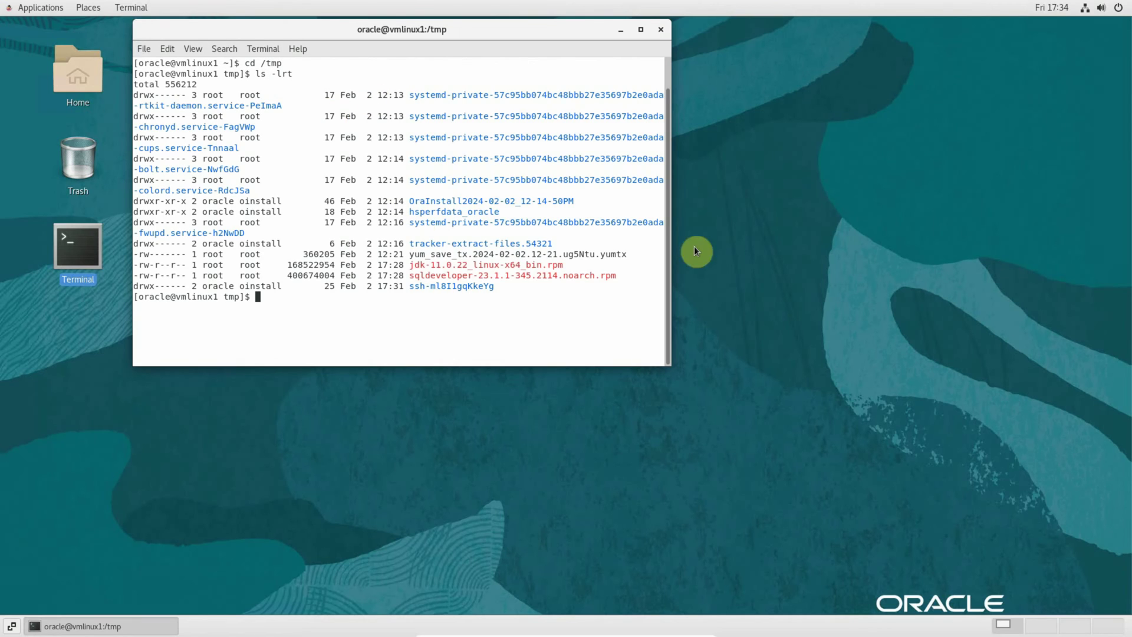
Step: Locate the two uploaded RPMs and start typing sudo rpm -Uvh
{"action": "left_click_drag", "start_coordinate": [668, 261], "coordinate": [761, 271]}
{"action": "left_click_drag", "start_coordinate": [410, 264], "coordinate": [625, 275]}
{"action": "left_click", "coordinate": [626, 274]}
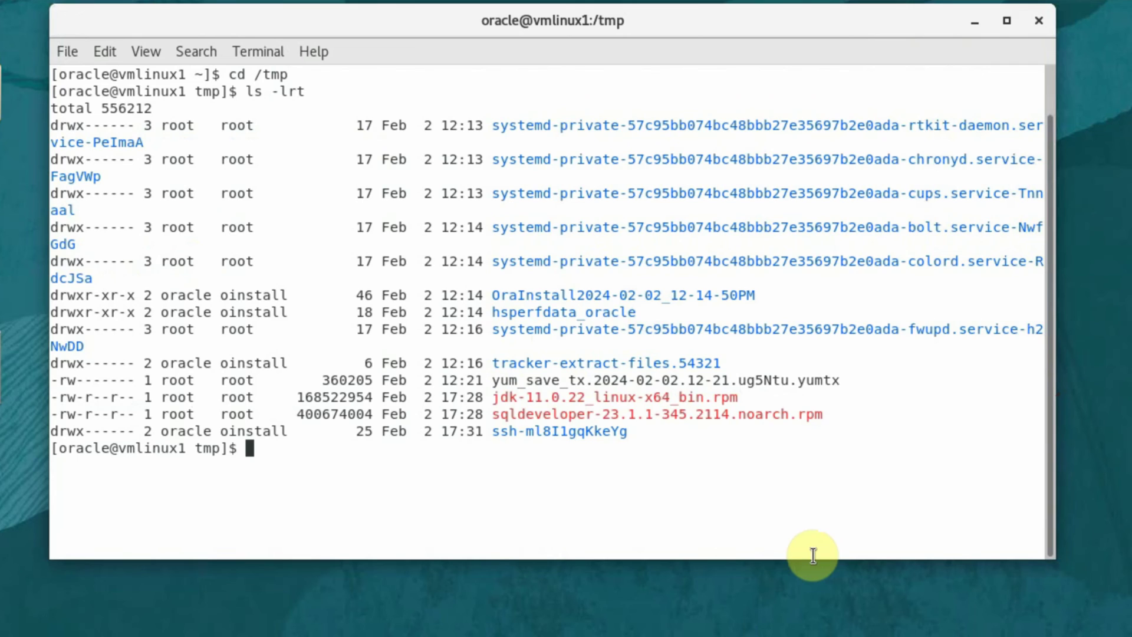
{"action": "type", "text": "sudo rpm -Uvh"}
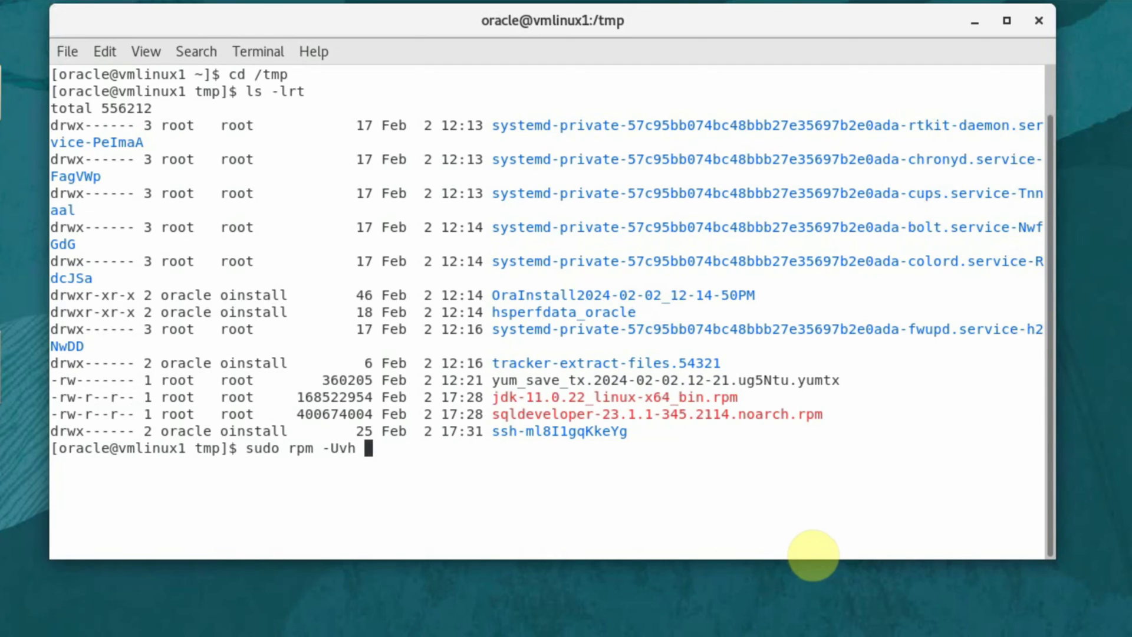
Step: Install jdk-11.0.22_linux-x64_bin.rpm, then sqldeveloper-23.1.1-345.2114.noarch.rpm, with sudo rpm -Uvh
{"action": "double_click", "coordinate": [614, 396]}
{"action": "middle_click", "coordinate": [614, 397]}
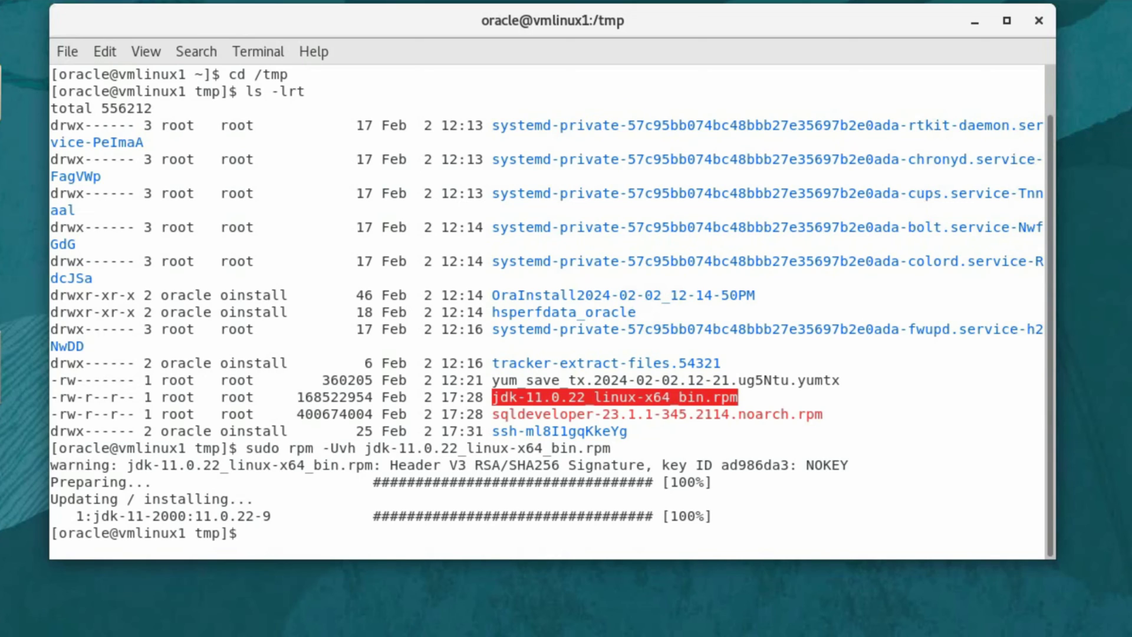
{"action": "key", "text": "Up"}
{"action": "key", "text": "BackSpace"}
{"action": "key", "text": "BackSpace"}
{"action": "key", "text": "BackSpace"}
{"action": "key", "text": "BackSpace"}
{"action": "key", "text": "BackSpace"}
{"action": "key", "text": "BackSpace"}
{"action": "key", "text": "BackSpace"}
{"action": "key", "text": "BackSpace"}
{"action": "key", "text": "BackSpace"}
{"action": "key", "text": "BackSpace"}
{"action": "key", "text": "BackSpace"}
{"action": "key", "text": "BackSpace"}
{"action": "key", "text": "BackSpace"}
{"action": "key", "text": "BackSpace"}
{"action": "key", "text": "BackSpace"}
{"action": "key", "text": "BackSpace"}
{"action": "key", "text": "BackSpace"}
{"action": "key", "text": "BackSpace"}
{"action": "key", "text": "BackSpace"}
{"action": "key", "text": "BackSpace"}
{"action": "key", "text": "BackSpace"}
{"action": "key", "text": "BackSpace"}
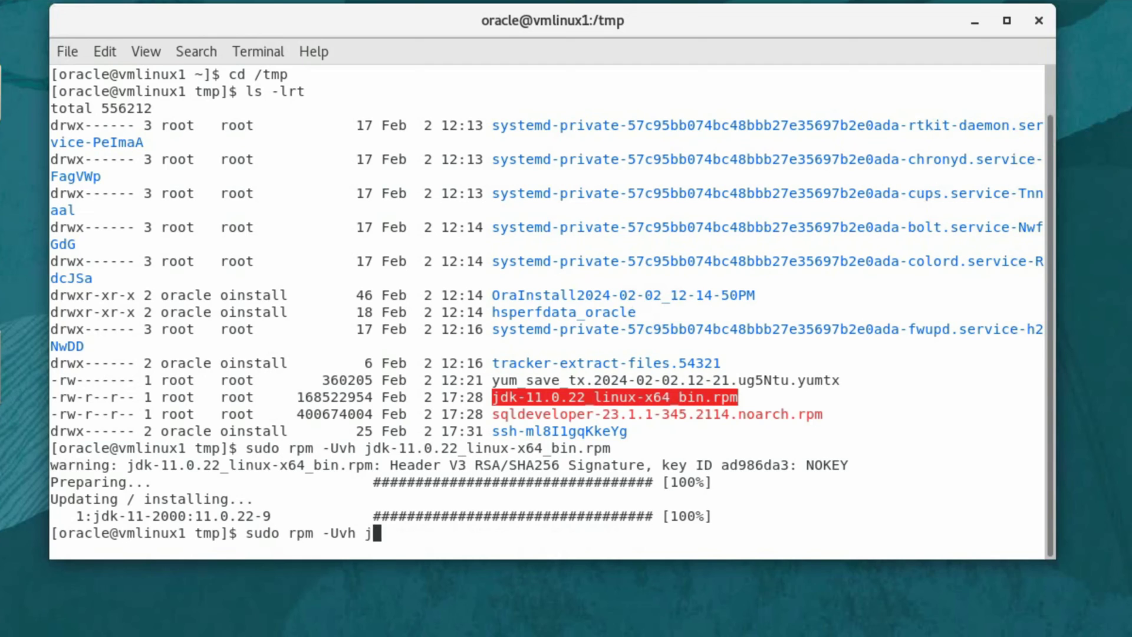
{"action": "double_click", "coordinate": [575, 413]}
{"action": "right_click", "coordinate": [575, 412]}
{"action": "left_click", "coordinate": [607, 434]}
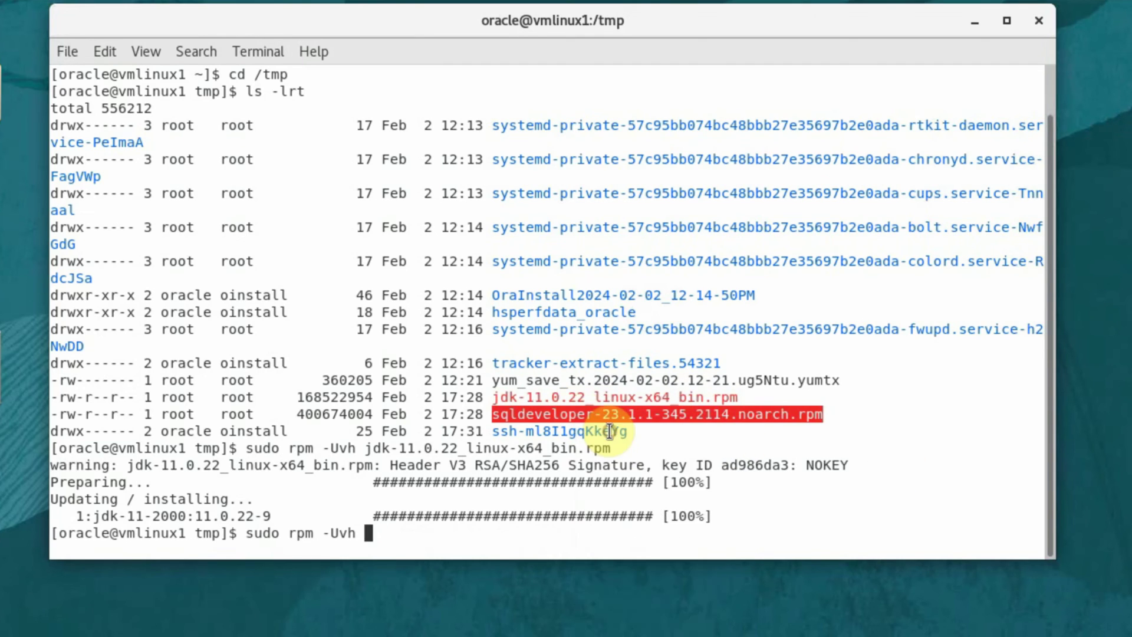
{"action": "right_click", "coordinate": [610, 430]}
{"action": "left_click", "coordinate": [667, 500]}
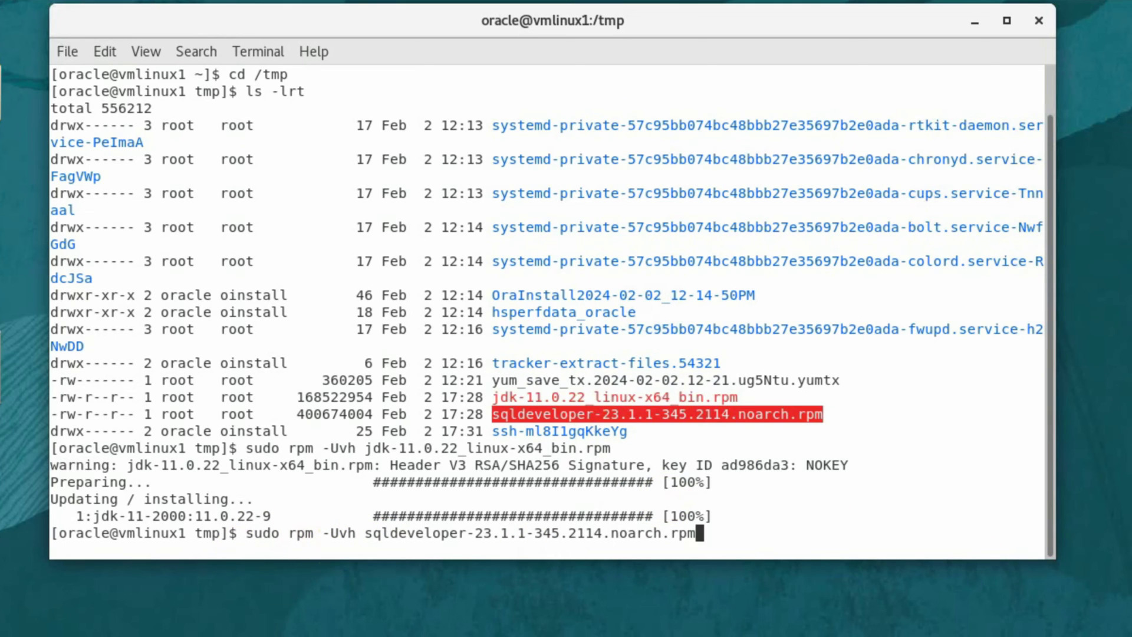
{"action": "key", "text": "Return"}
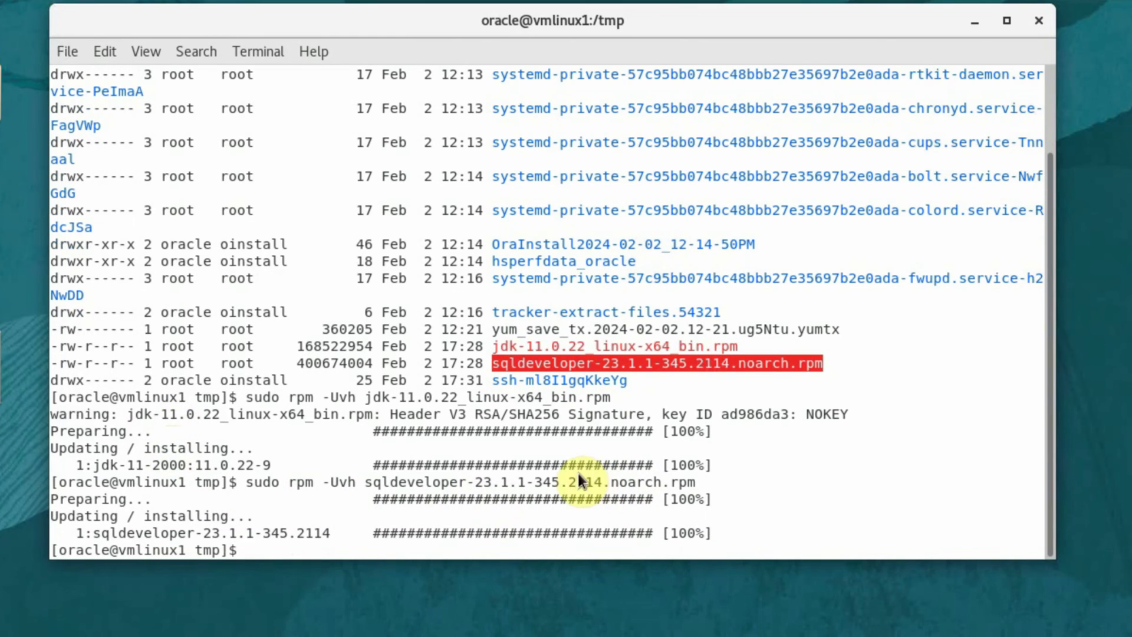
{"action": "left_click", "coordinate": [375, 418]}
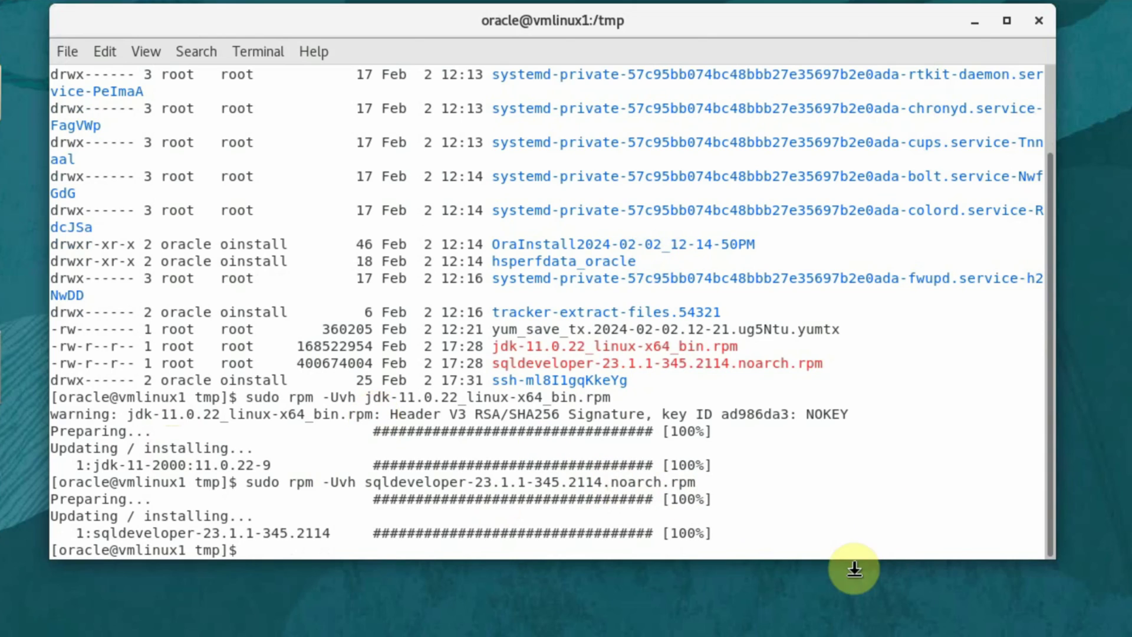
Step: Clear the terminal, change into /opt/sqldeveloper and list its contents
{"action": "type", "text": "clear"}
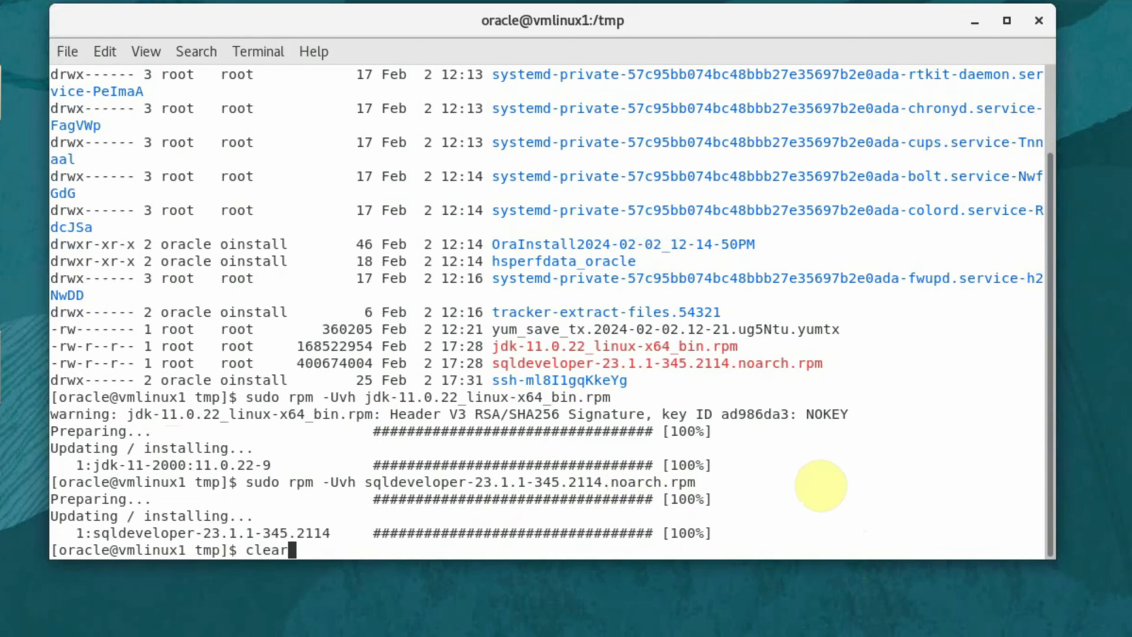
{"action": "key", "text": "Return"}
{"action": "type", "text": "cd "}
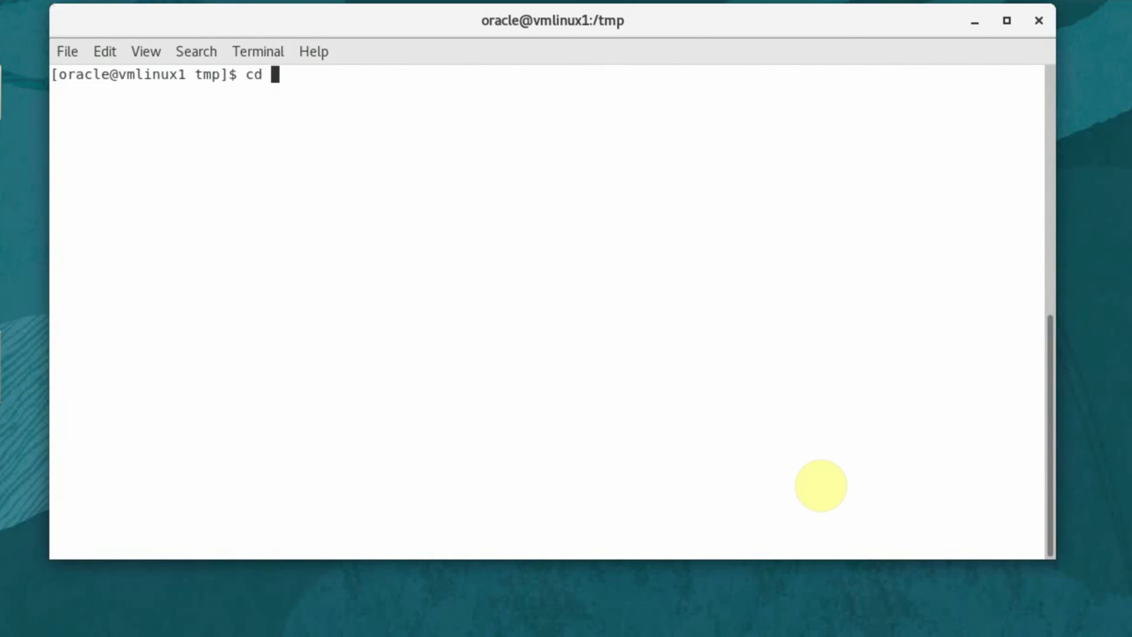
{"action": "type", "text": "/opt/sqld"}
{"action": "key", "text": "Tab"}
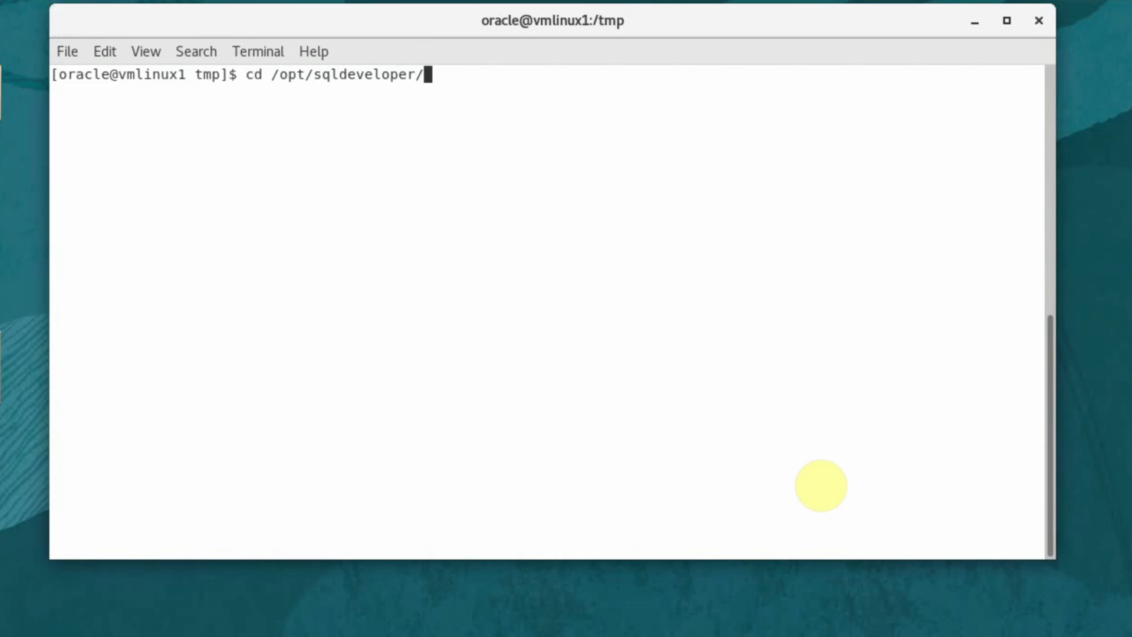
{"action": "key", "text": "Return"}
{"action": "type", "text": "ls -lrt"}
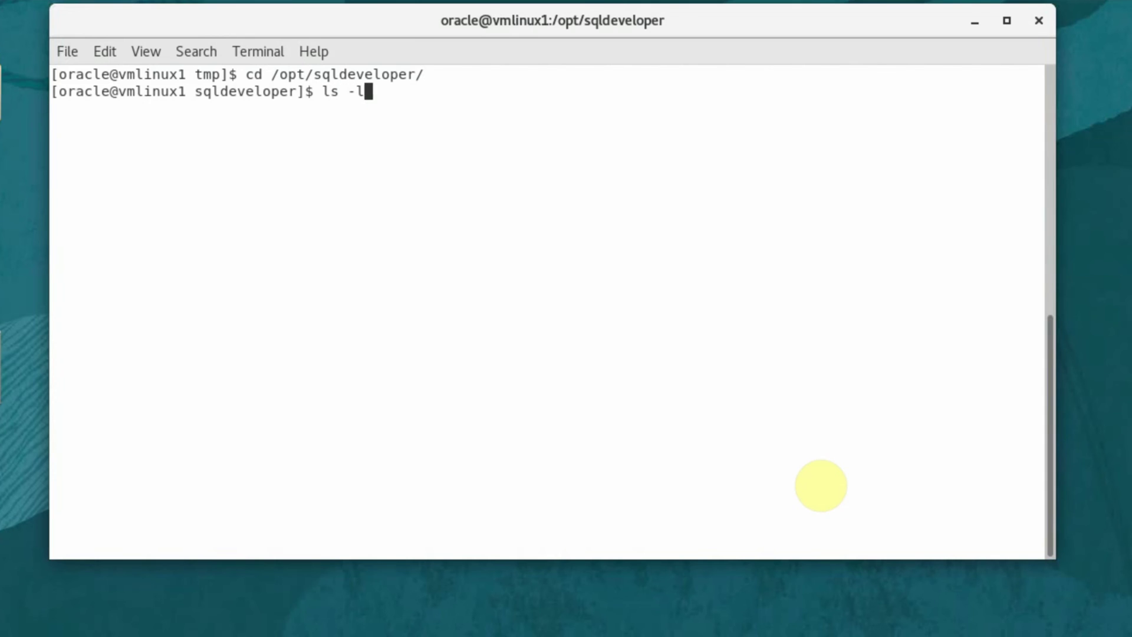
{"action": "key", "text": "Return"}
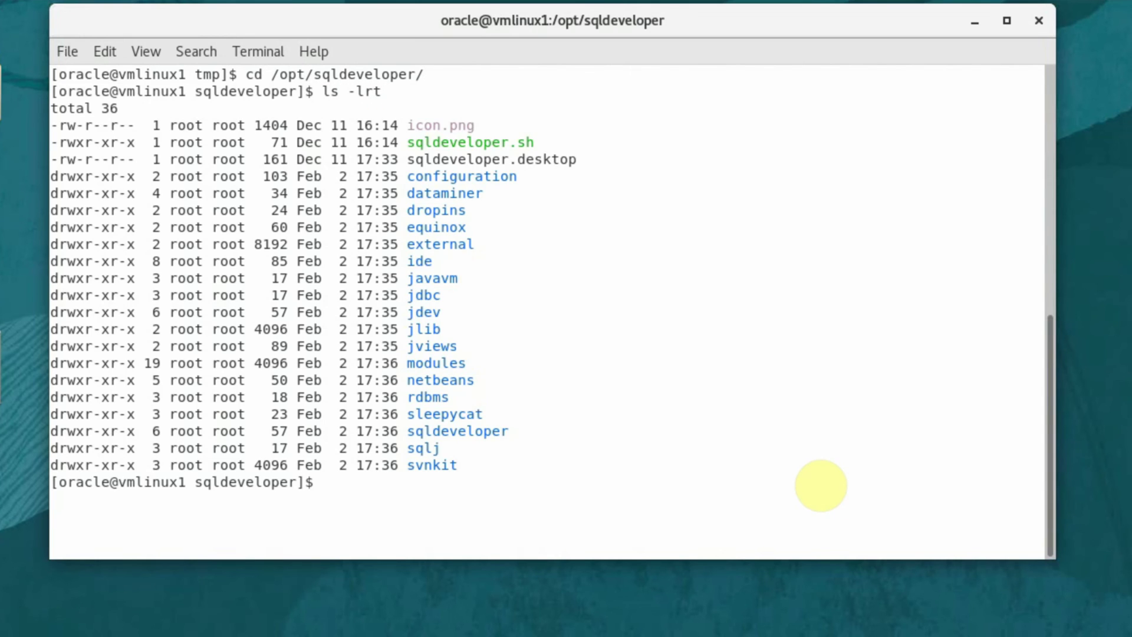
{"action": "left_click_drag", "start_coordinate": [407, 142], "coordinate": [537, 139]}
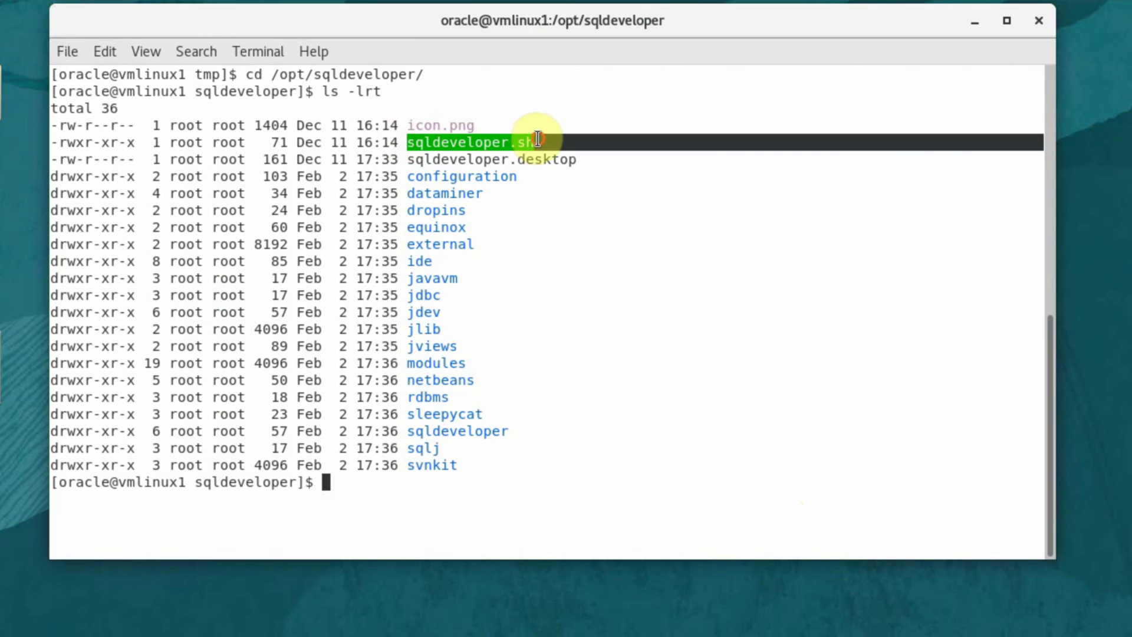
{"action": "left_click", "coordinate": [527, 316]}
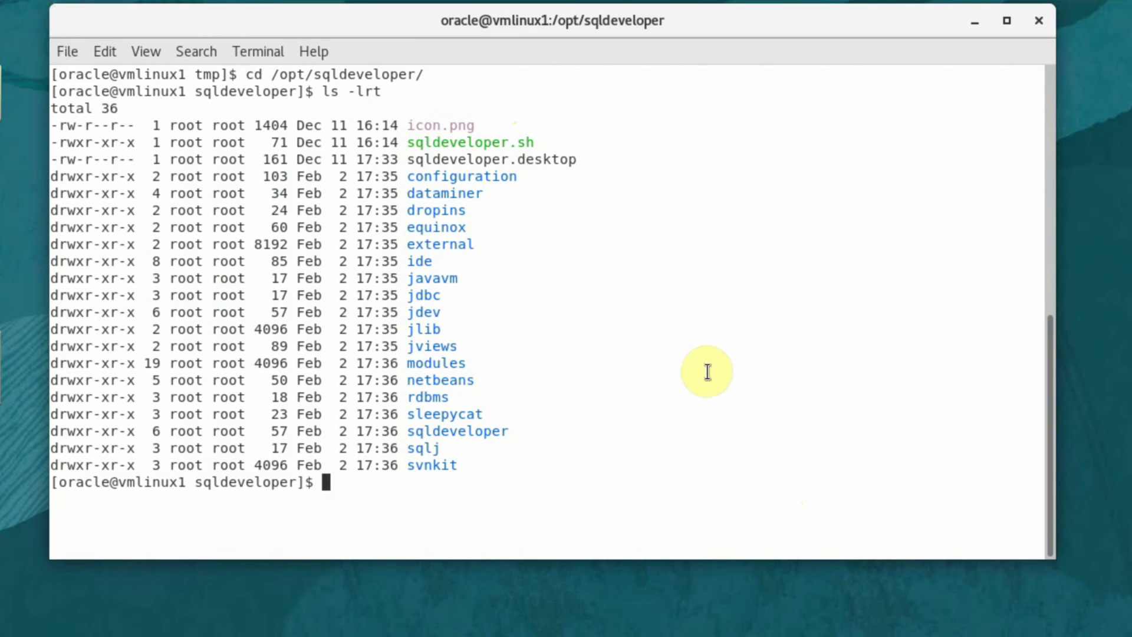
Step: Launch SQL Developer by running ./sqldeveloper.sh
{"action": "type", "text": "./"}
{"action": "double_click", "coordinate": [502, 143]}
{"action": "right_click", "coordinate": [506, 142]}
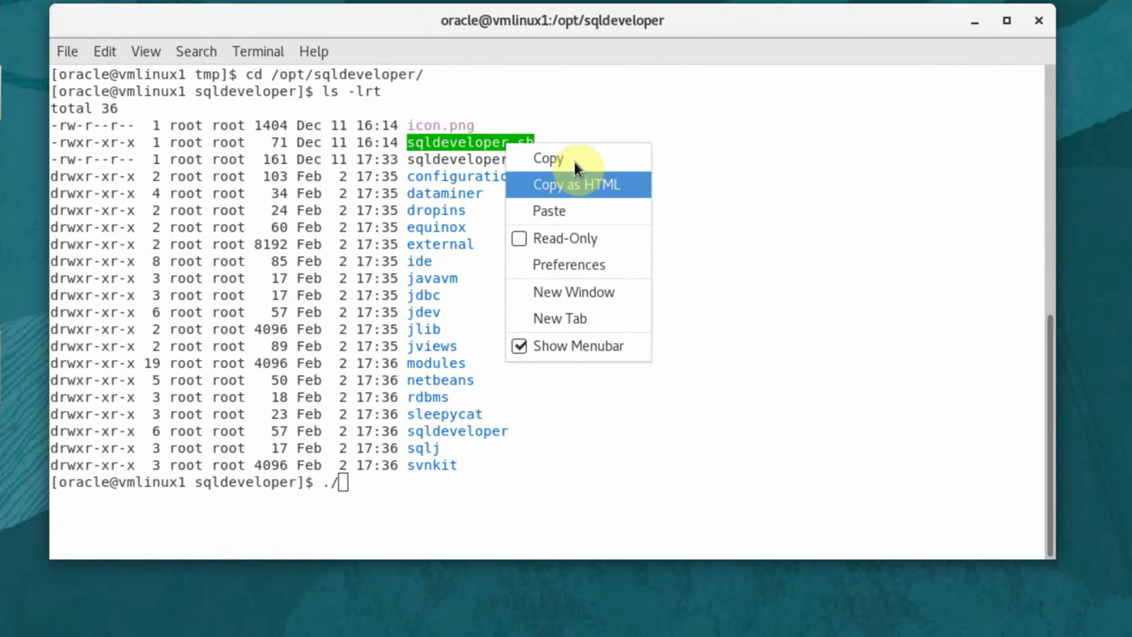
{"action": "left_click", "coordinate": [579, 183]}
{"action": "right_click", "coordinate": [584, 181]}
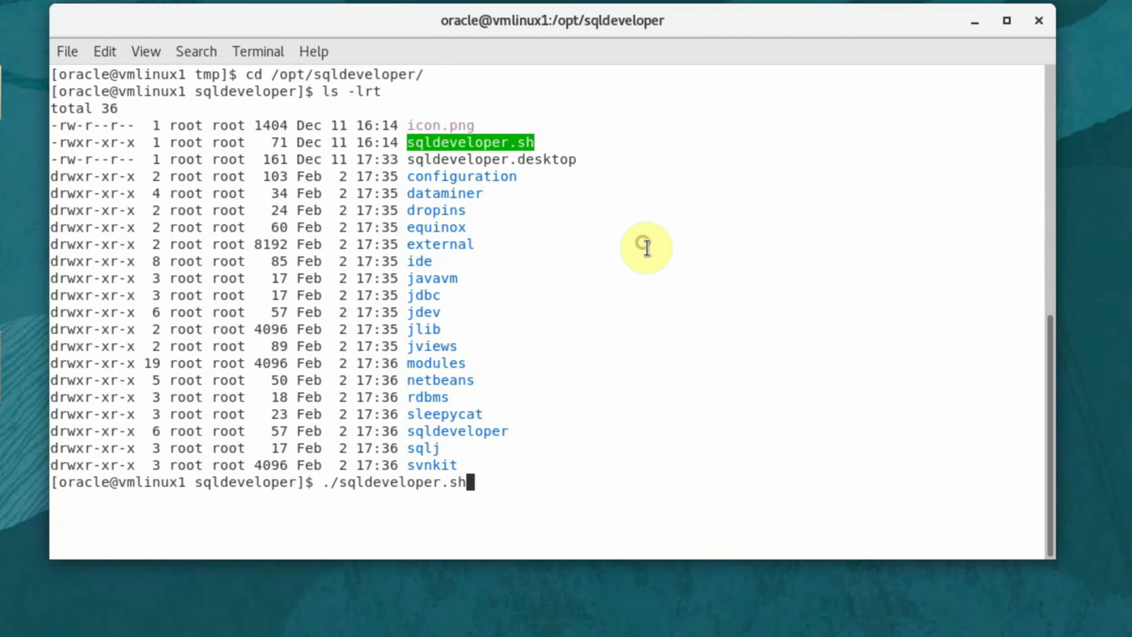
{"action": "left_click", "coordinate": [642, 247]}
{"action": "key", "text": "Return"}
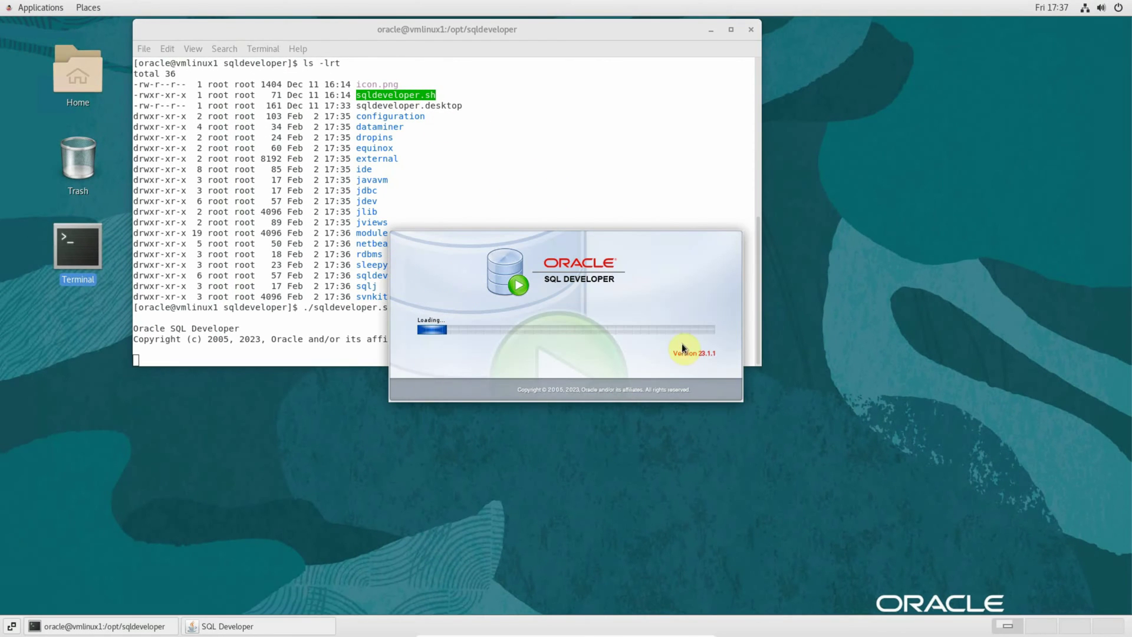
{"action": "left_click", "coordinate": [422, 99]}
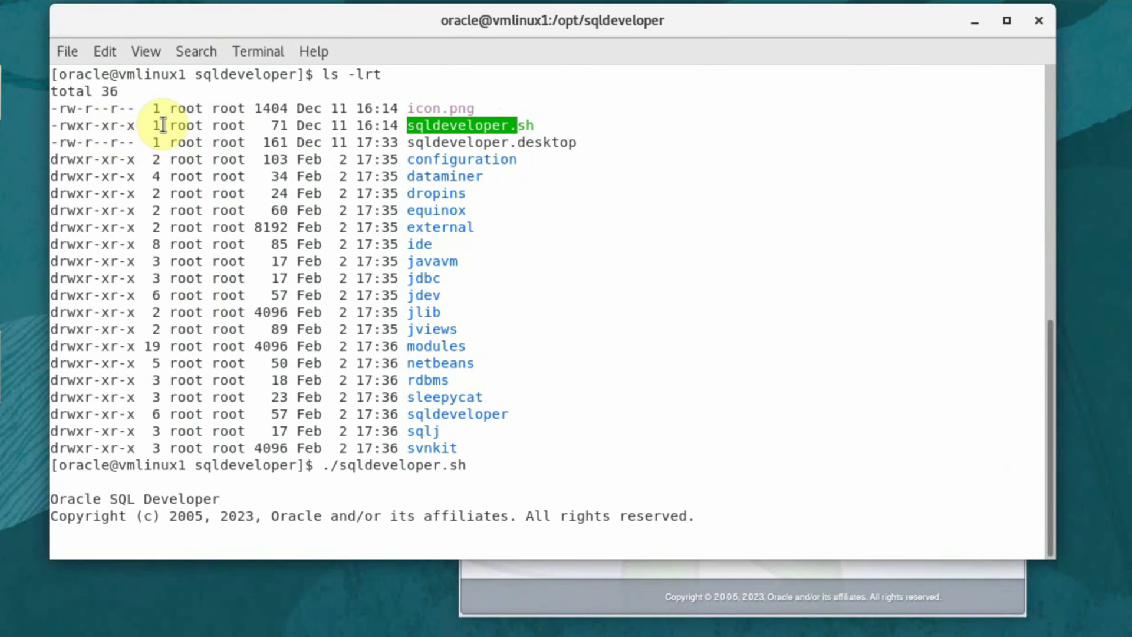
{"action": "left_click", "coordinate": [174, 95]}
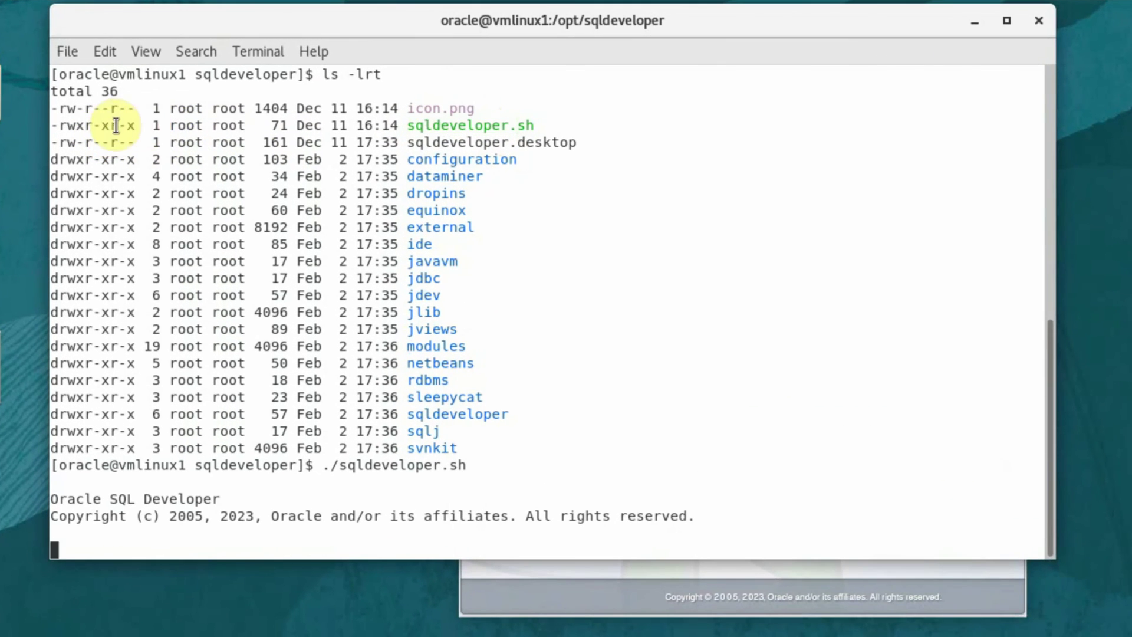
{"action": "left_click_drag", "start_coordinate": [133, 124], "coordinate": [125, 126]}
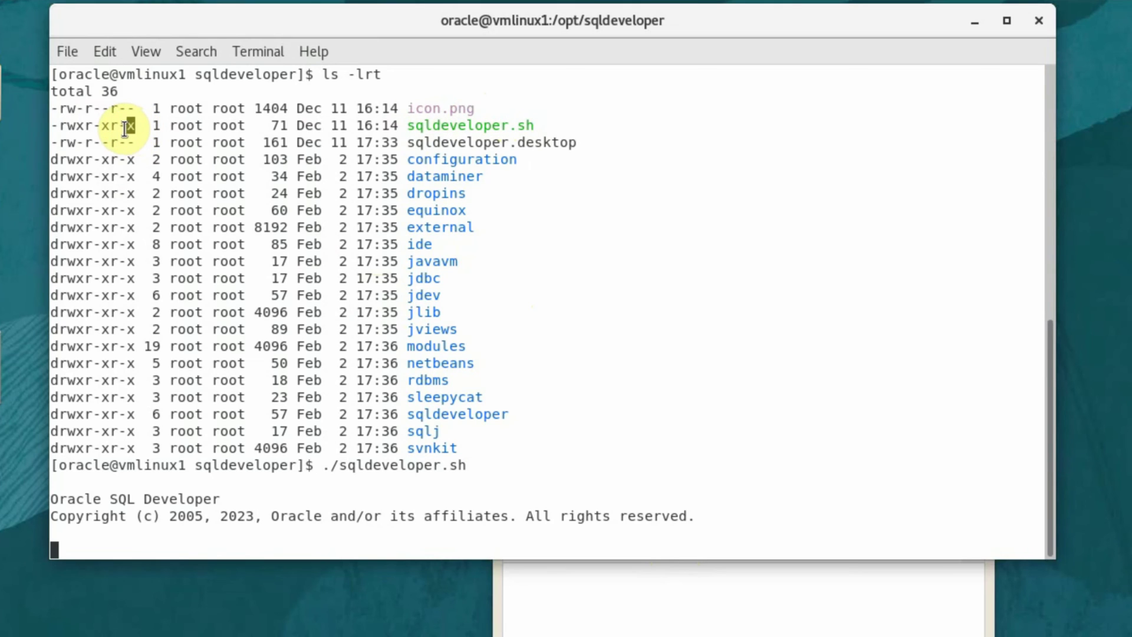
{"action": "left_click", "coordinate": [93, 131]}
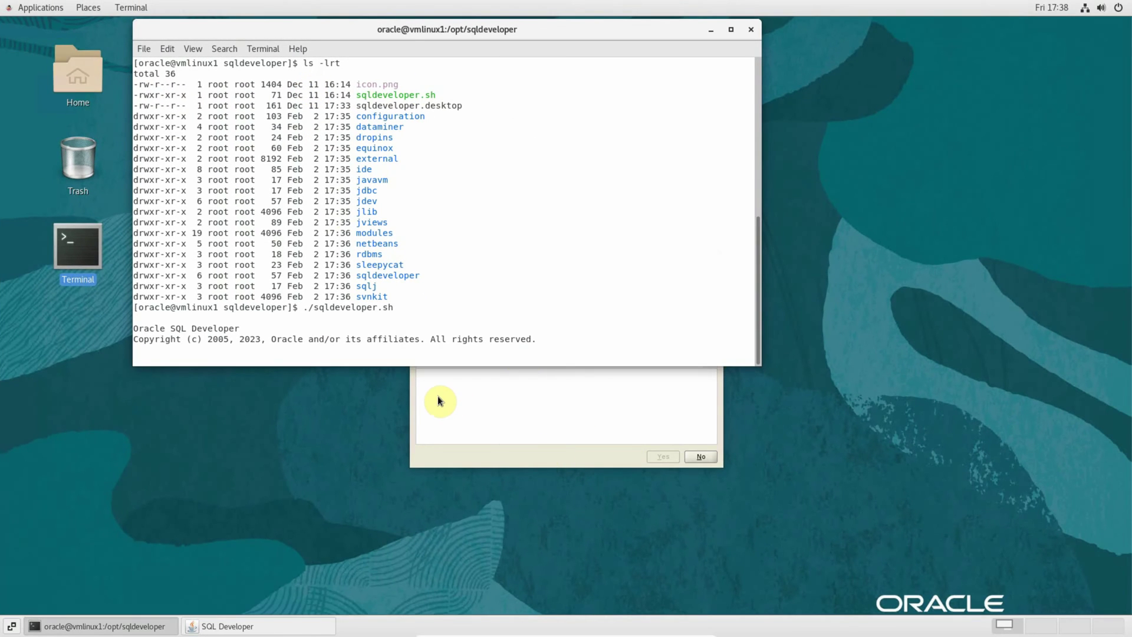
Step: Decline importing preferences and turn off automated usage reporting
{"action": "left_click", "coordinate": [475, 448]}
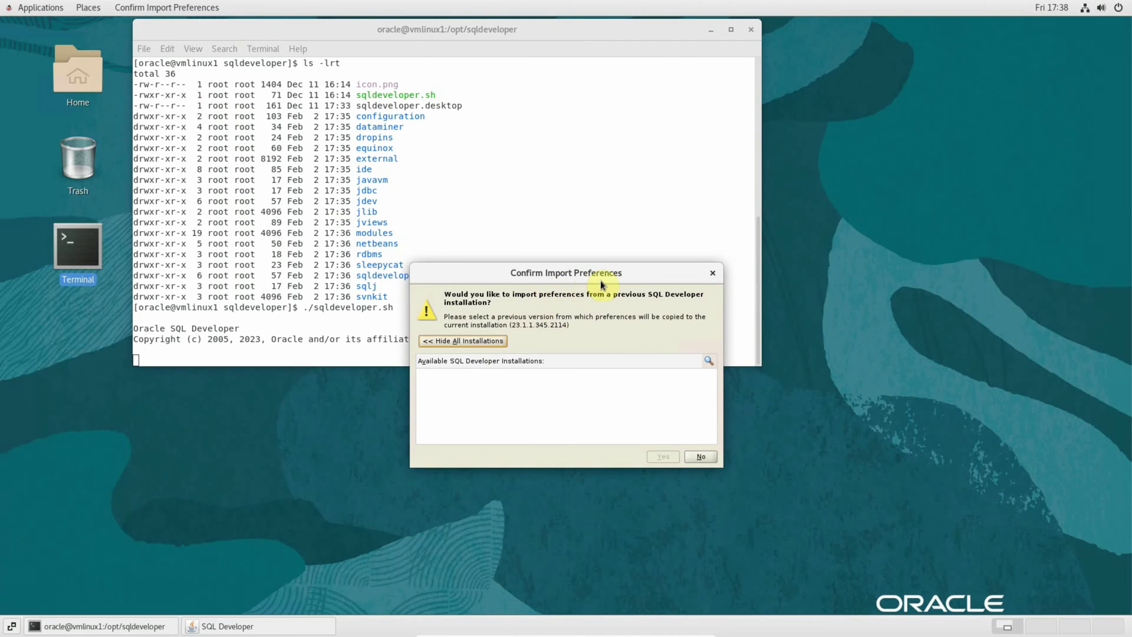
{"action": "left_click", "coordinate": [703, 455]}
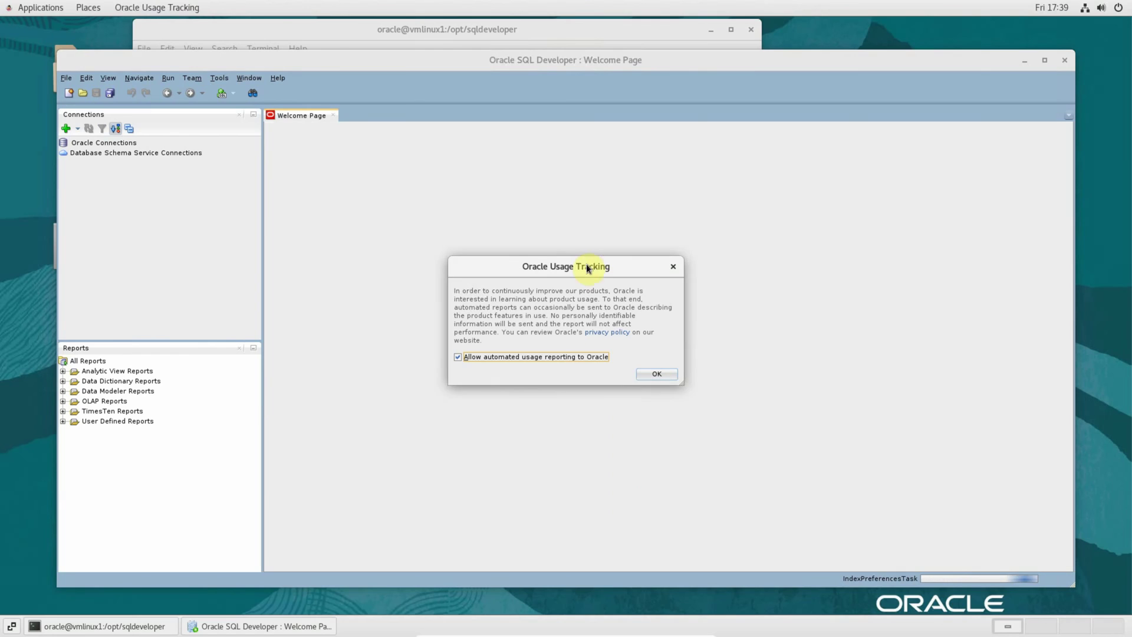
{"action": "left_click", "coordinate": [470, 359]}
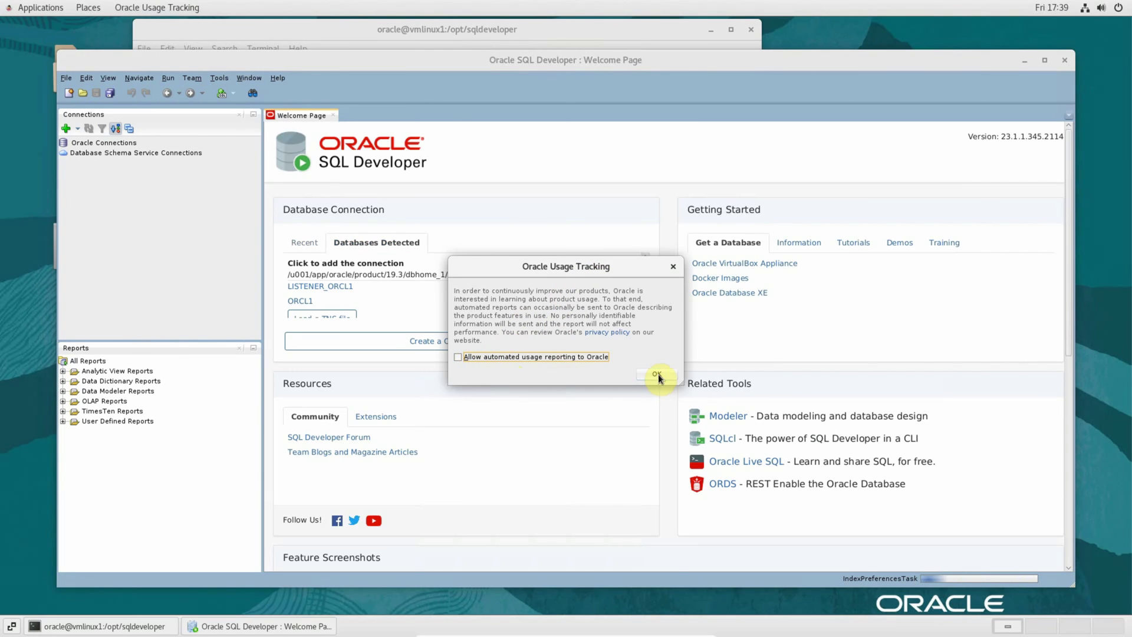
{"action": "left_click", "coordinate": [658, 374]}
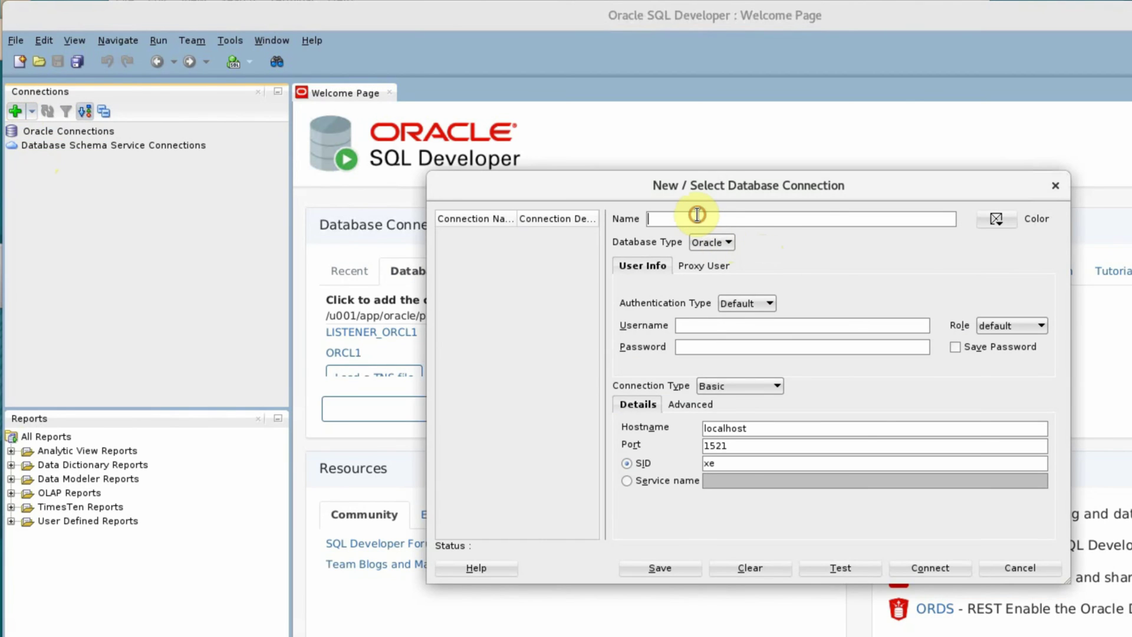
Step: Name the connection CATDB with username system, enter the password and save it
{"action": "type", "text": "CATDB"}
{"action": "key", "text": "Tab"}
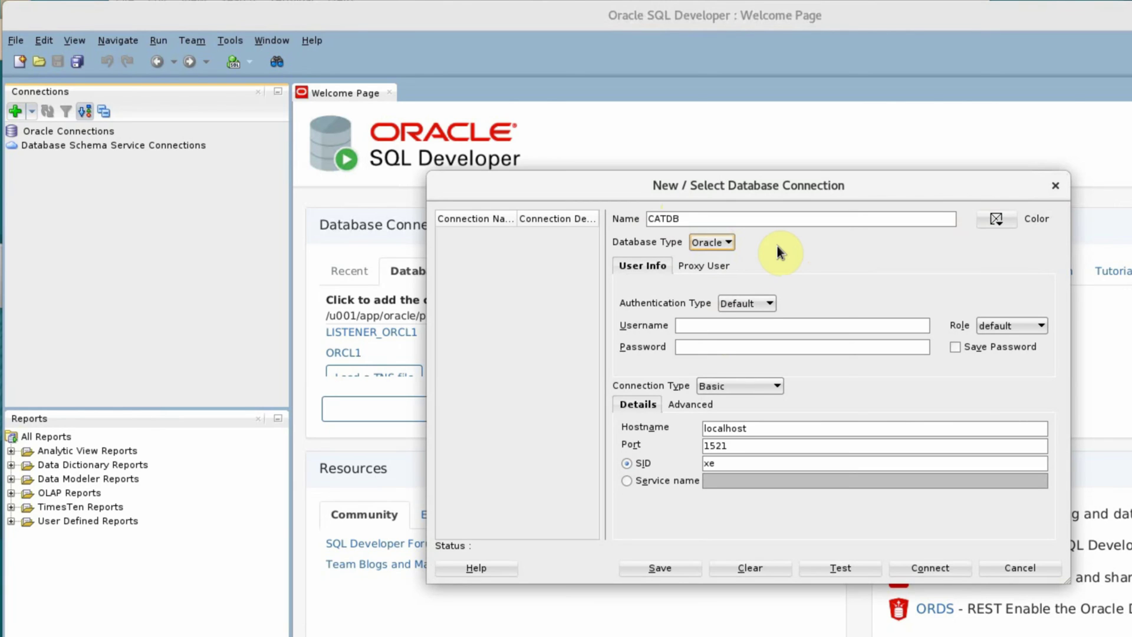
{"action": "left_click", "coordinate": [693, 325]}
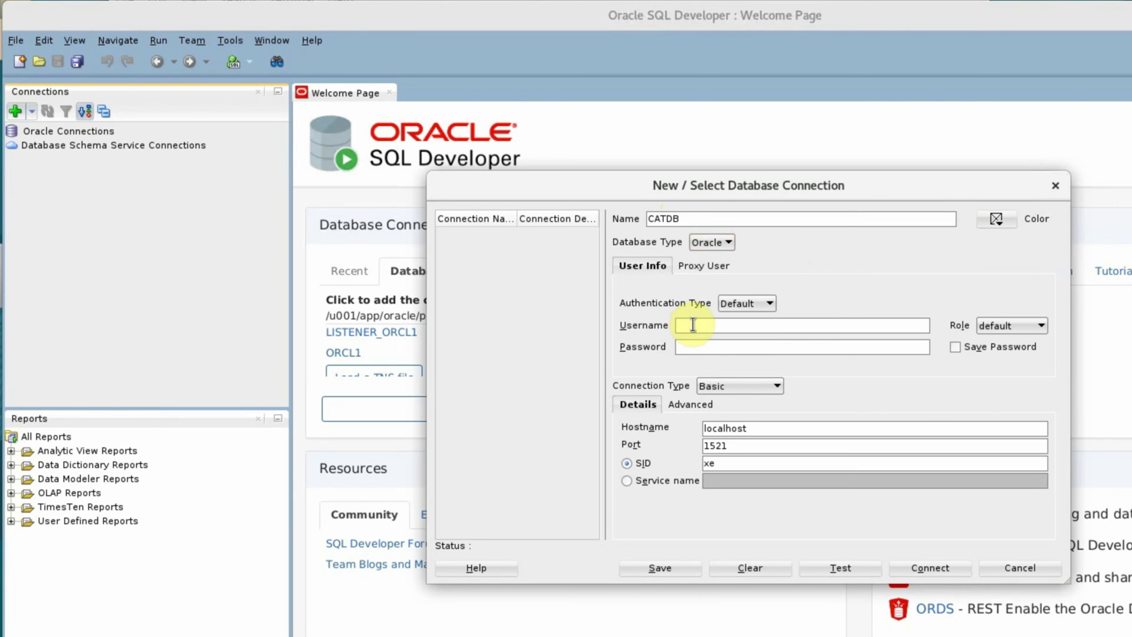
{"action": "type", "text": "system"}
{"action": "key", "text": "Tab"}
{"action": "key", "text": "Tab"}
{"action": "type", "text": "•••••"}
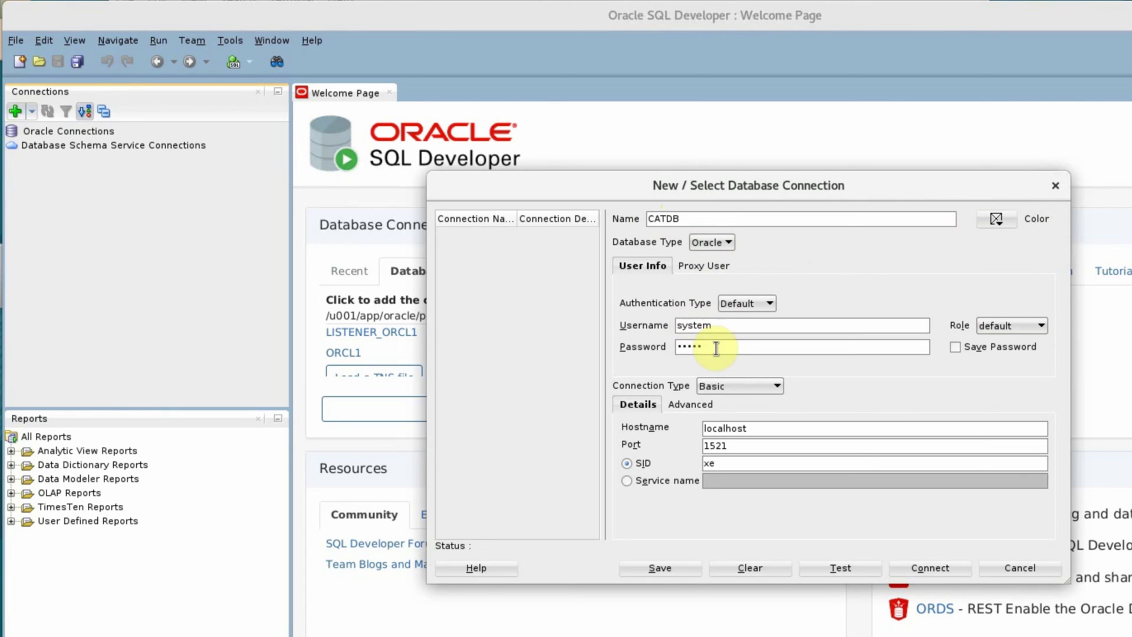
{"action": "left_click", "coordinate": [955, 348]}
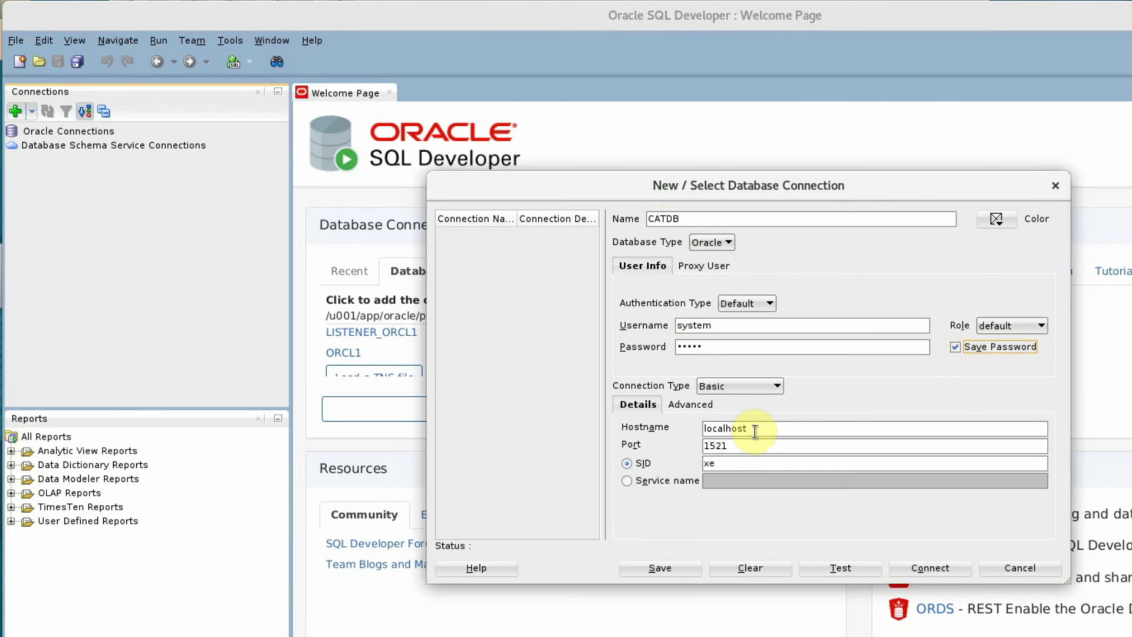
Step: Set host adminserver.manash.hom and service name catdb.manash.hom, then test, save and connect
{"action": "left_click_drag", "start_coordinate": [750, 430], "coordinate": [622, 427]}
{"action": "type", "text": "adminserver.manash"}
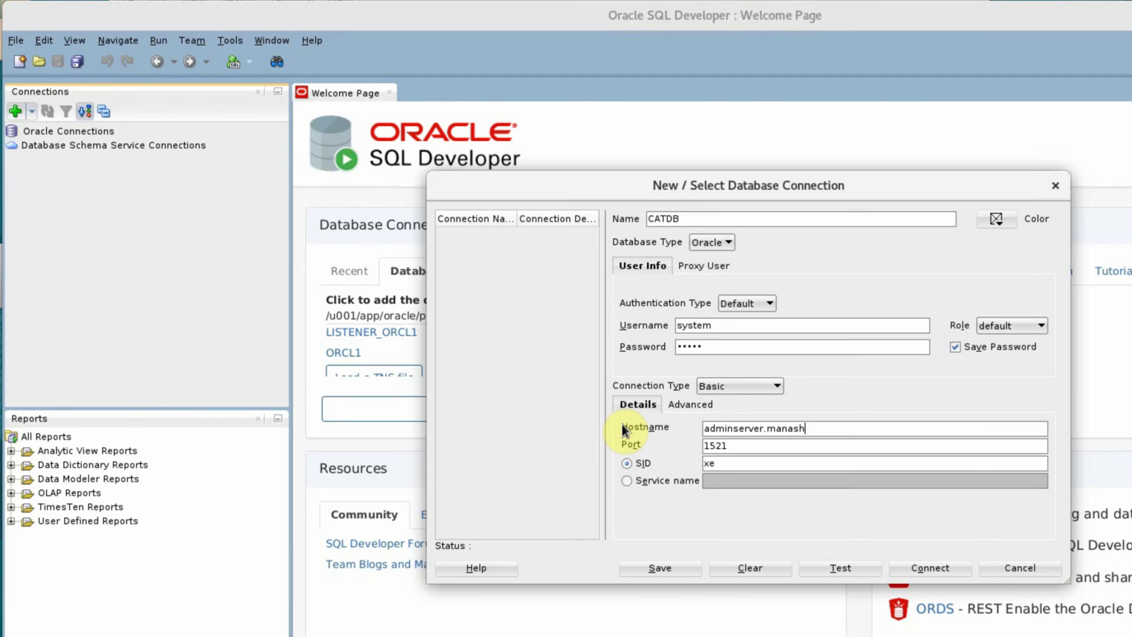
{"action": "type", "text": ".hom"}
{"action": "key", "text": "Tab"}
{"action": "key", "text": "Tab"}
{"action": "key", "text": "Tab"}
{"action": "left_click", "coordinate": [660, 483]}
{"action": "left_click", "coordinate": [746, 486]}
{"action": "type", "text": "catdb"}
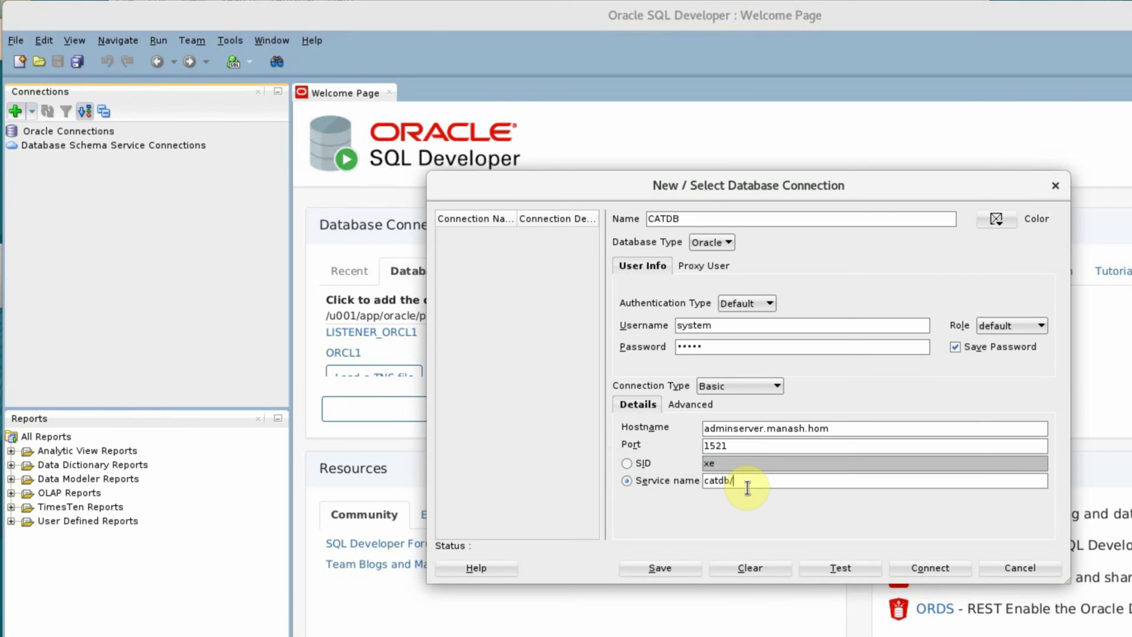
{"action": "type", "text": ".manash.hom"}
{"action": "left_click", "coordinate": [850, 570]}
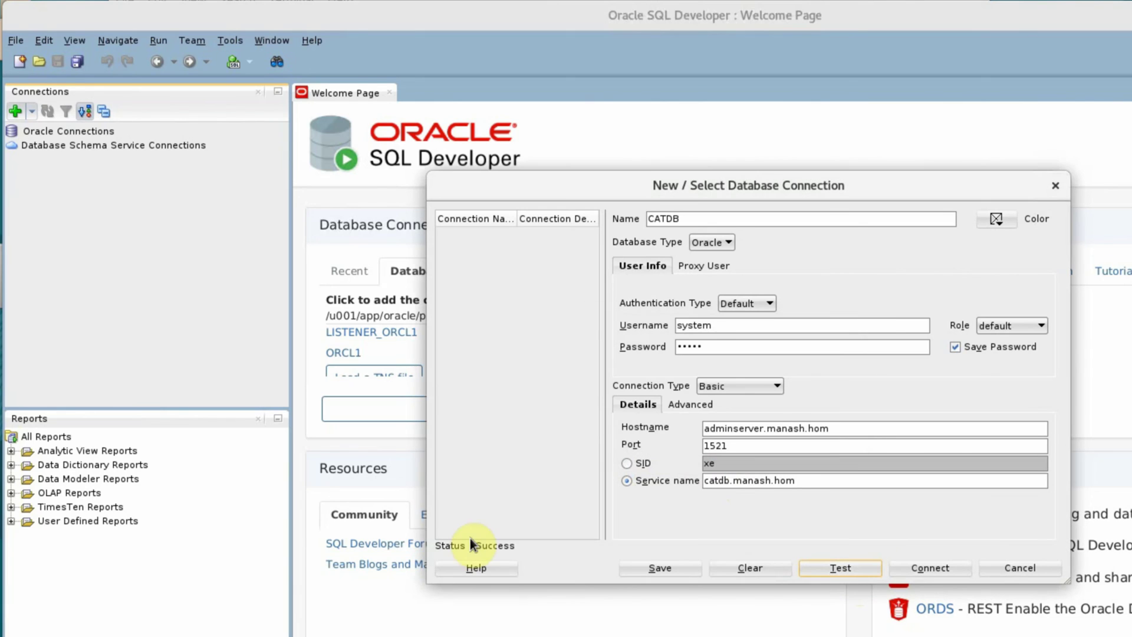
{"action": "left_click", "coordinate": [657, 570]}
{"action": "left_click", "coordinate": [930, 568]}
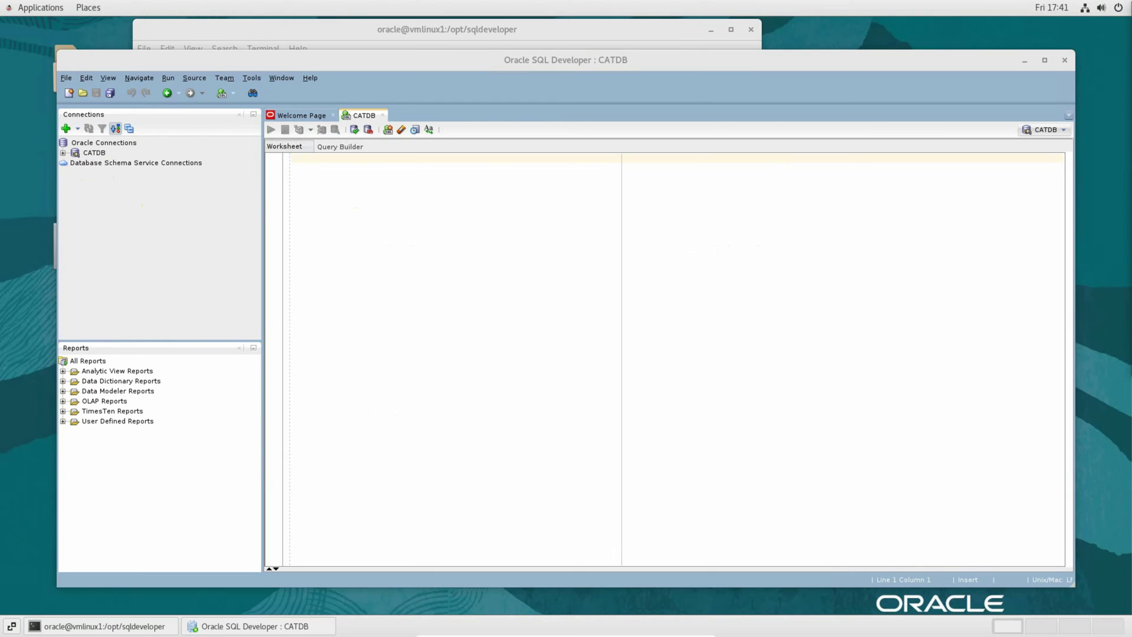
Step: Paste and run the v$database query, returning CATDB, READ WRITE, Linux x86 64-bit
{"action": "left_click", "coordinate": [500, 206]}
{"action": "type", "text": "select name,open_mode,platform_name from v$database"}
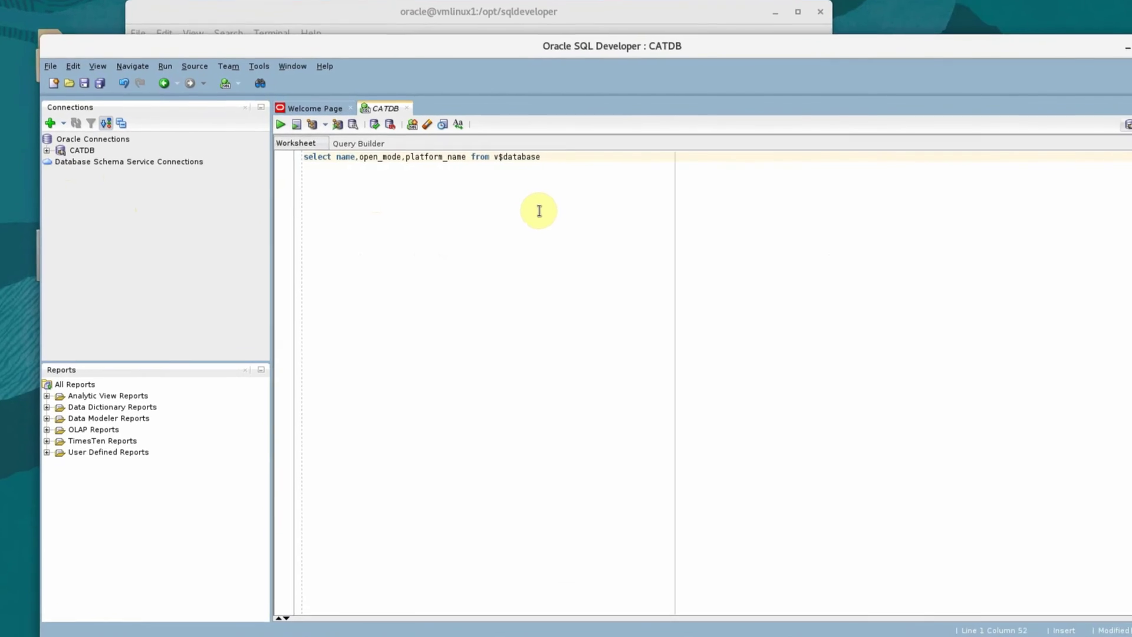
{"action": "key", "text": "ctrl+a"}
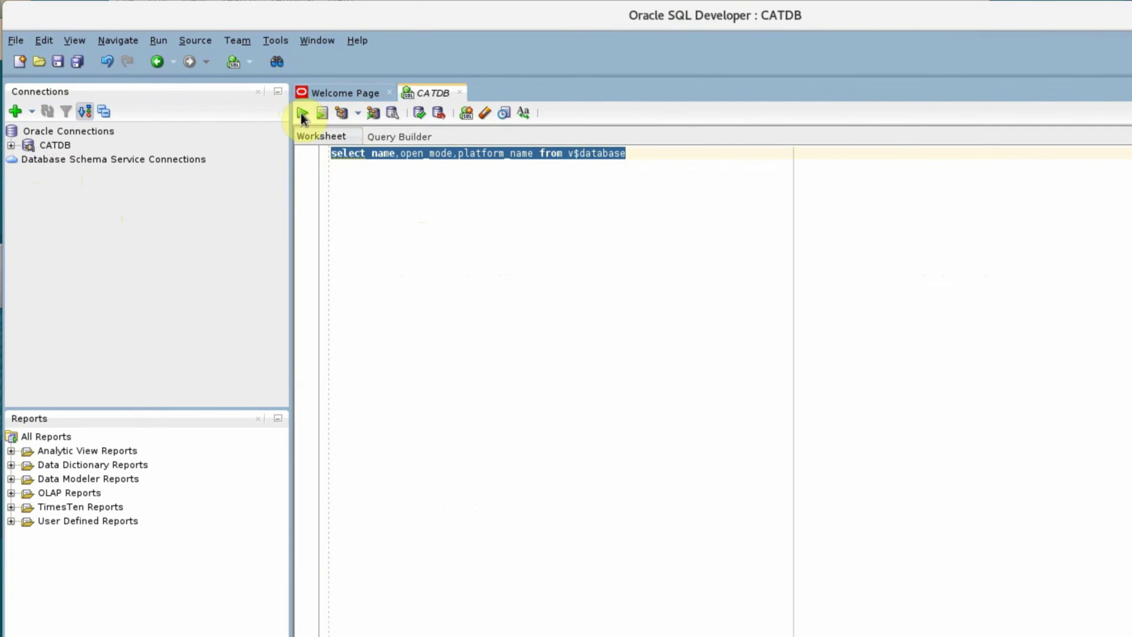
{"action": "left_click", "coordinate": [301, 113]}
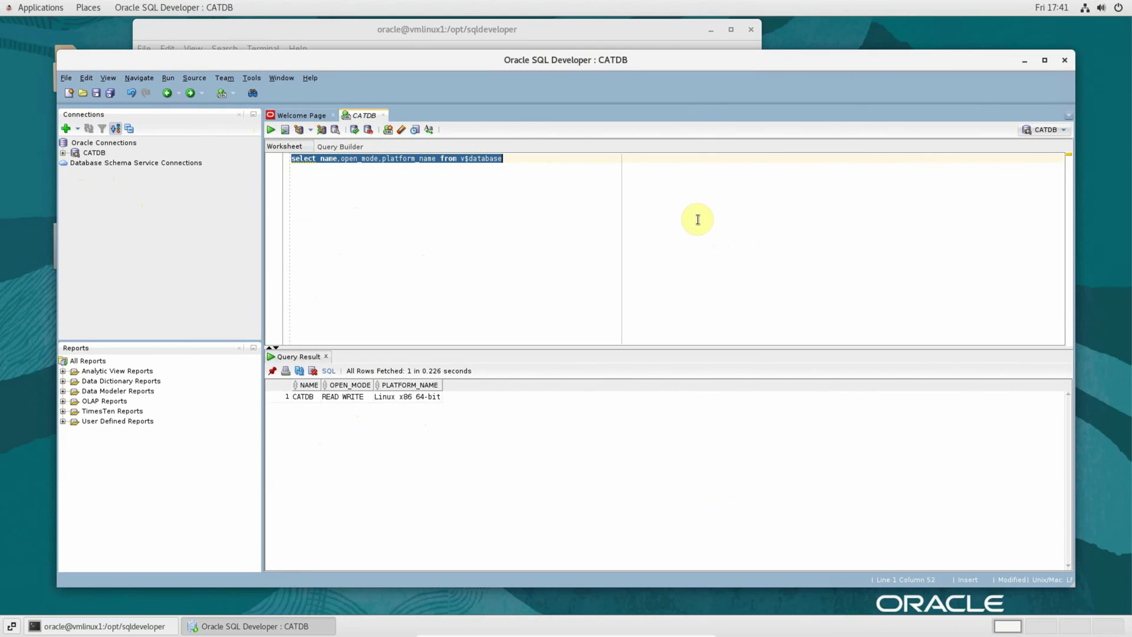
Step: Close SQL Developer without saving the worksheet
{"action": "left_click", "coordinate": [1067, 60]}
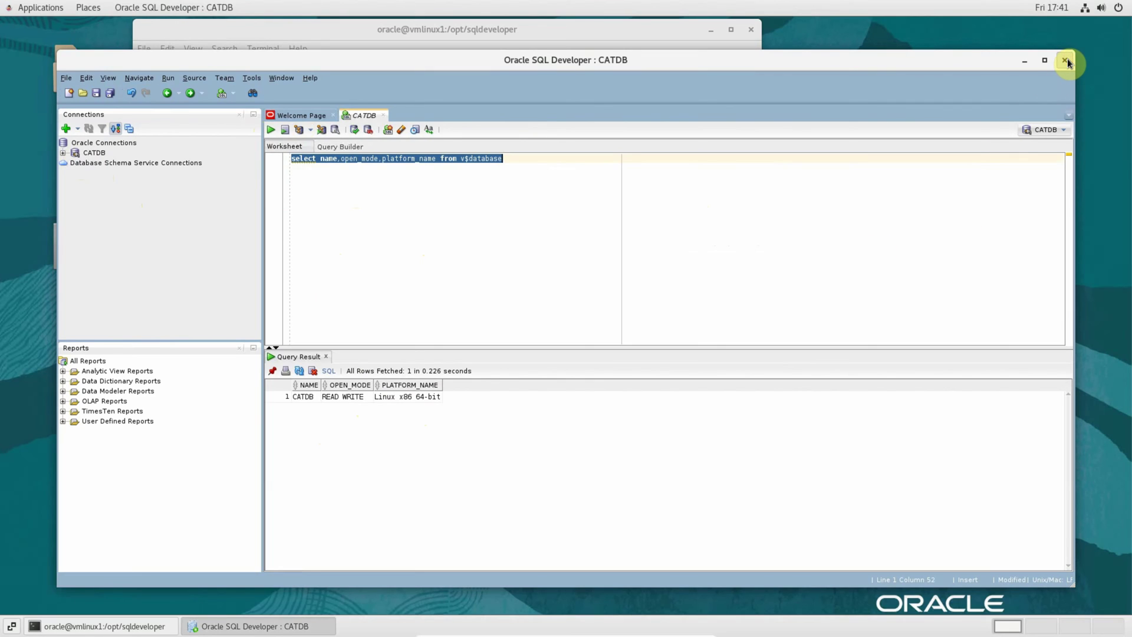
{"action": "left_click", "coordinate": [1067, 60]}
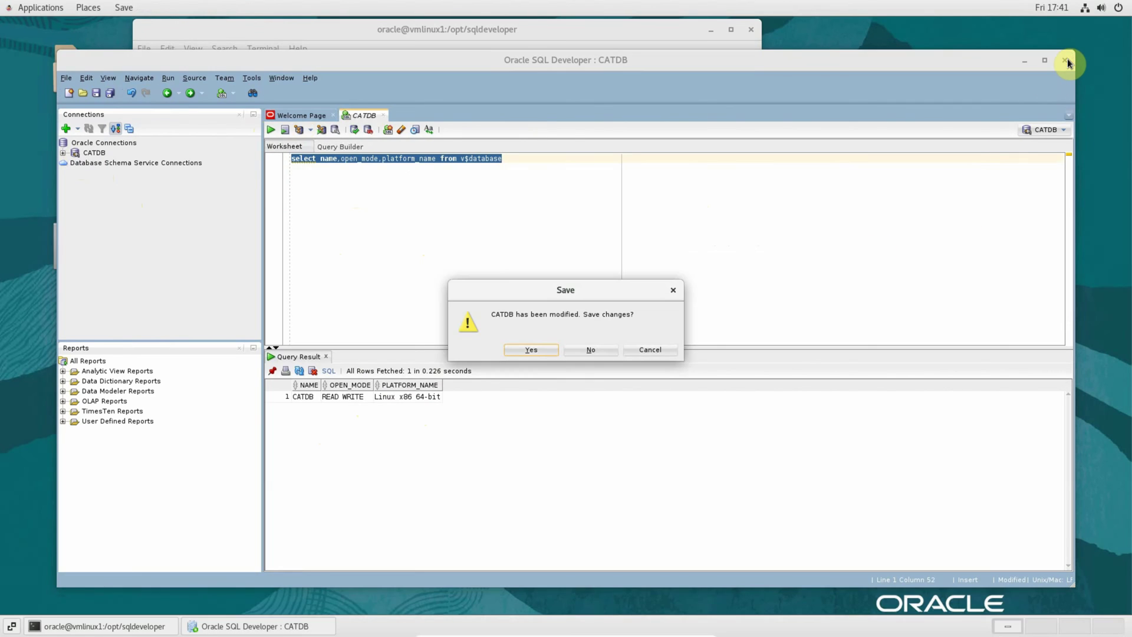
{"action": "left_click", "coordinate": [585, 353]}
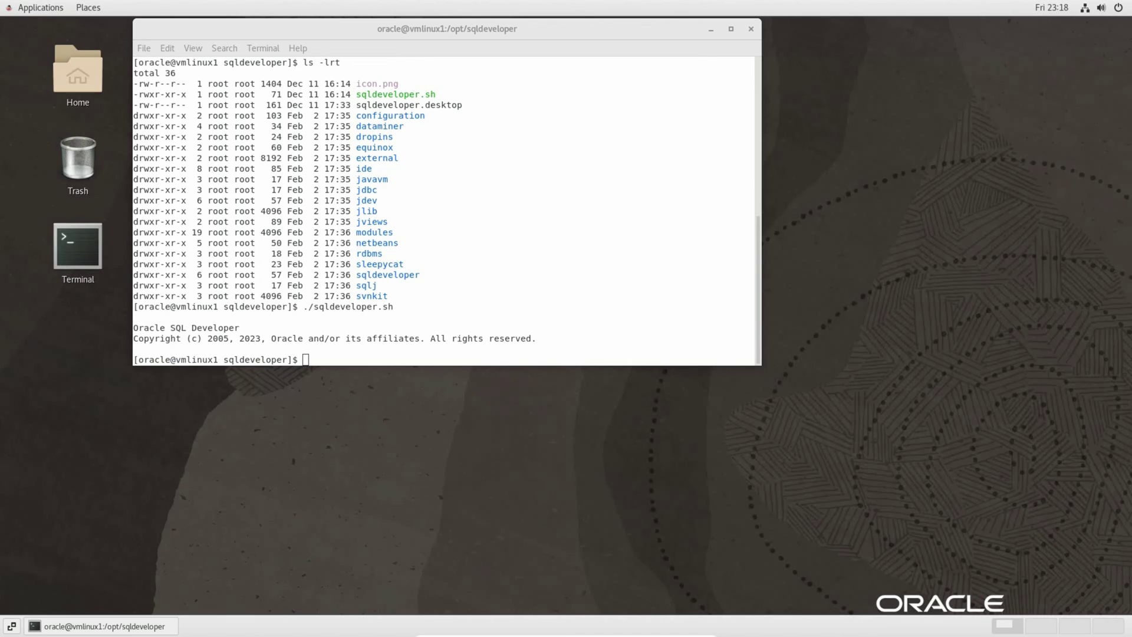
Step: In the terminal, change into the /home/oracle/Desktop folder
{"action": "left_click", "coordinate": [499, 272]}
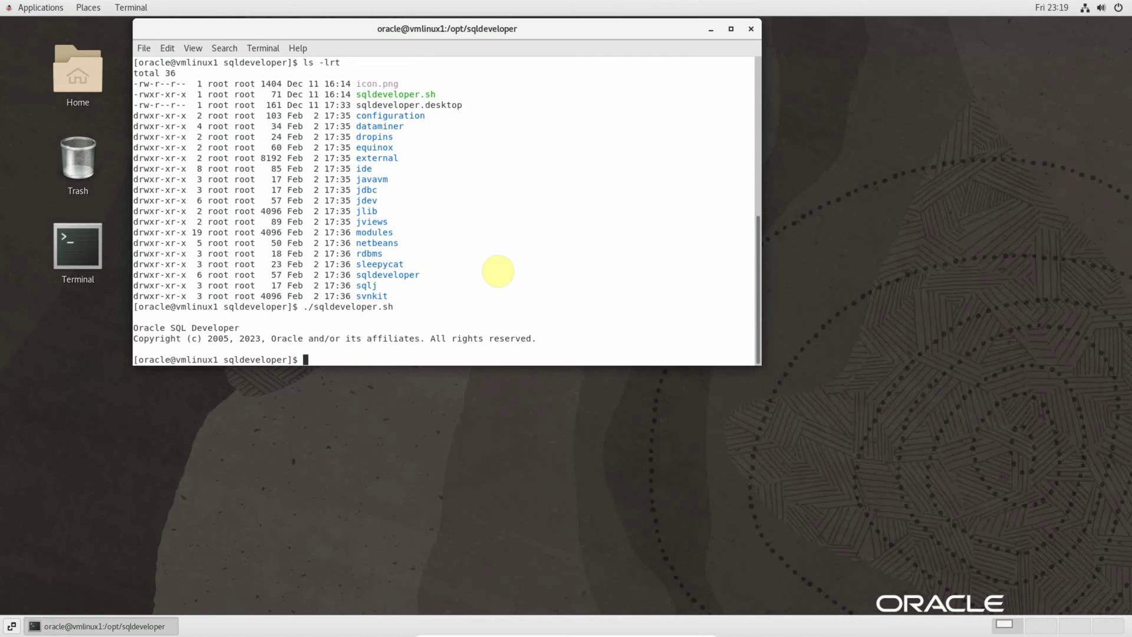
{"action": "type", "text": "cd "}
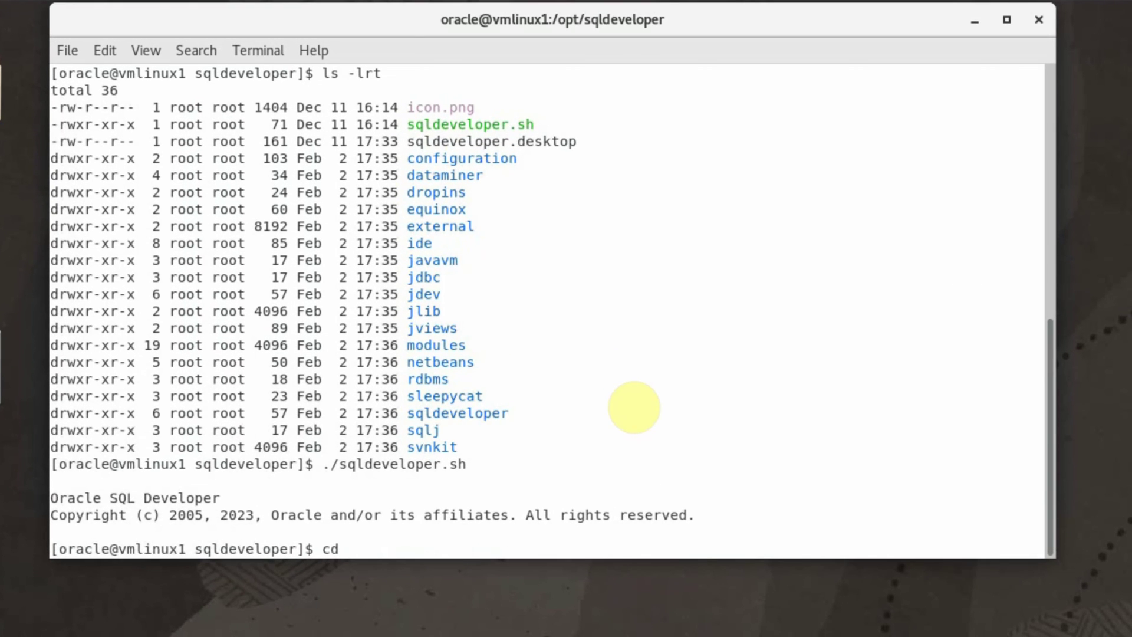
{"action": "type", "text": "/home/oracle/Desk"}
{"action": "key", "text": "Tab"}
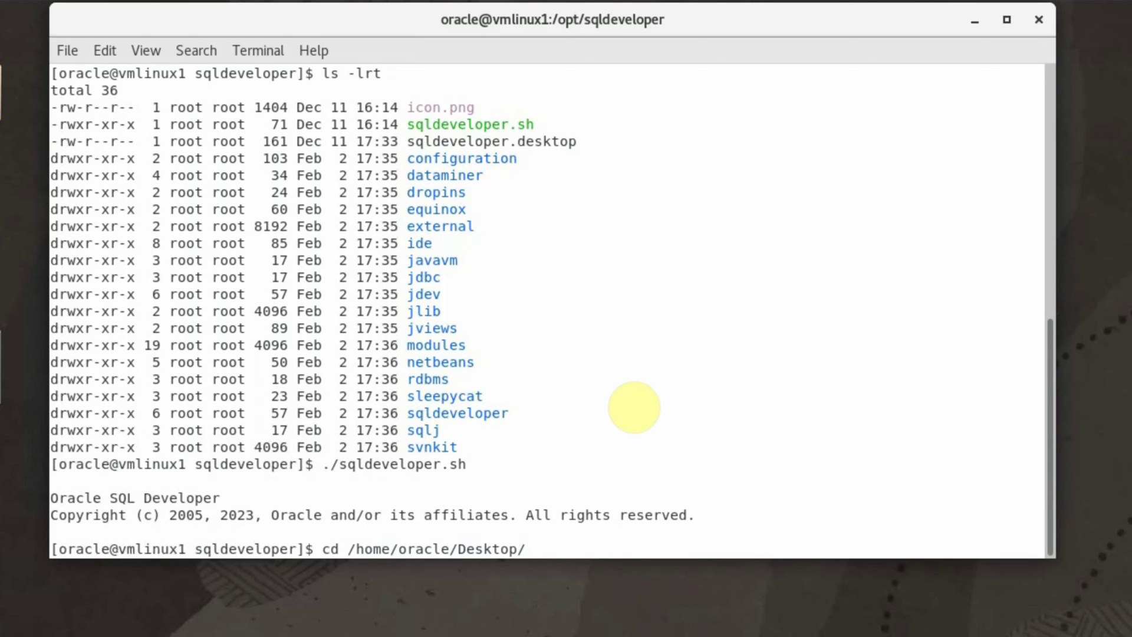
{"action": "key", "text": "Return"}
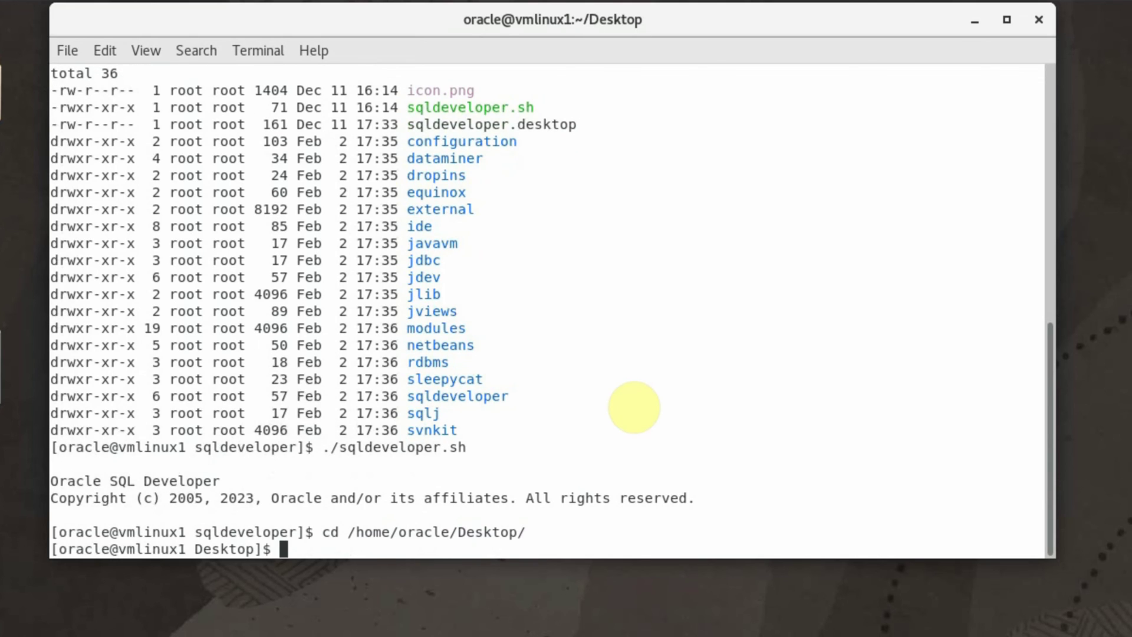
Step: Create SQLDeveloper.desktop in vi and paste in the desktop-entry lines
{"action": "type", "text": "vi SQLDe"}
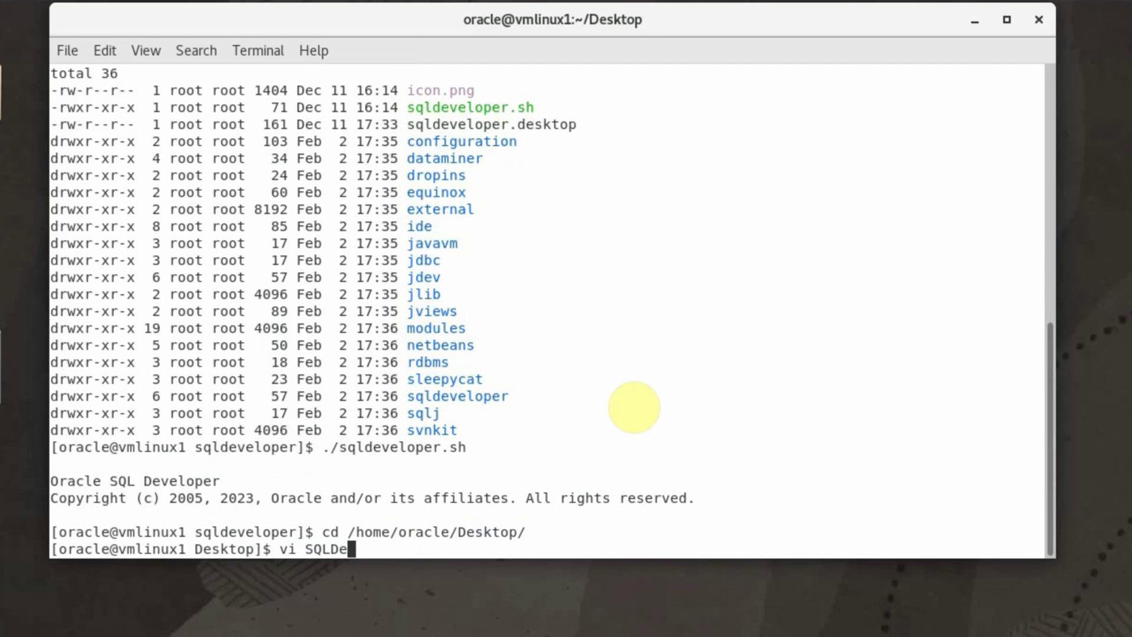
{"action": "type", "text": "veloper.desktop"}
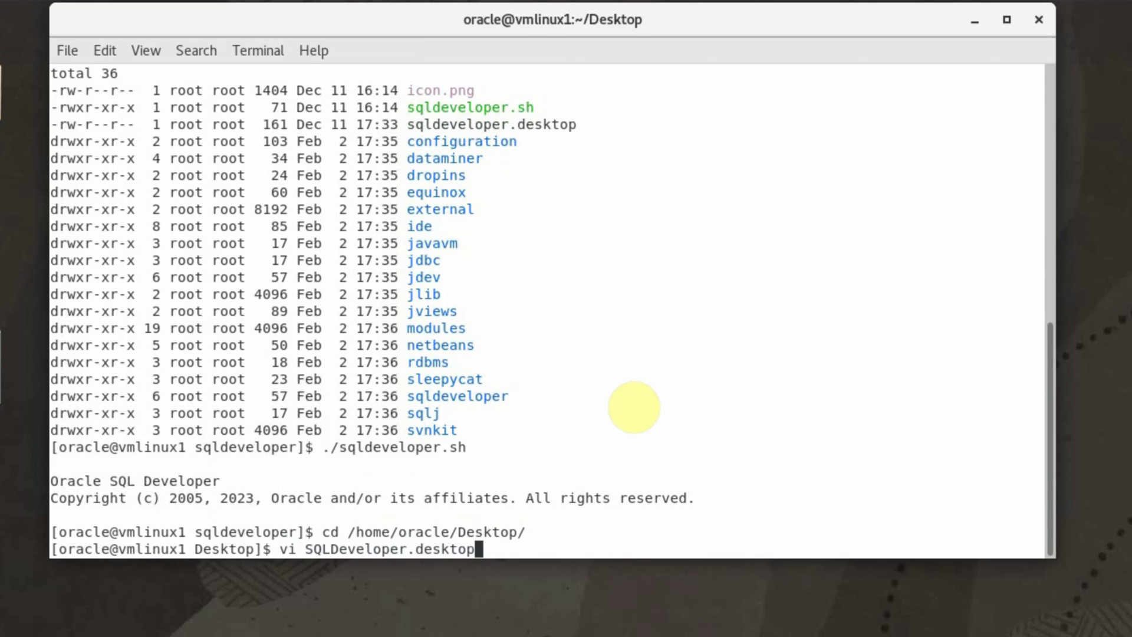
{"action": "key", "text": "Return"}
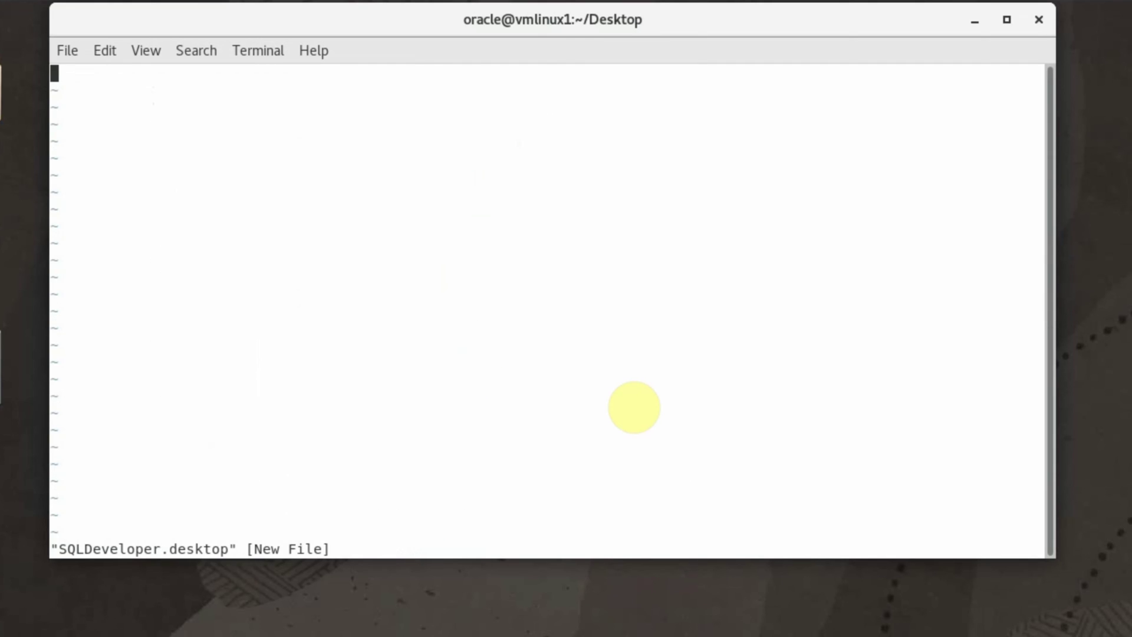
{"action": "key", "text": "i"}
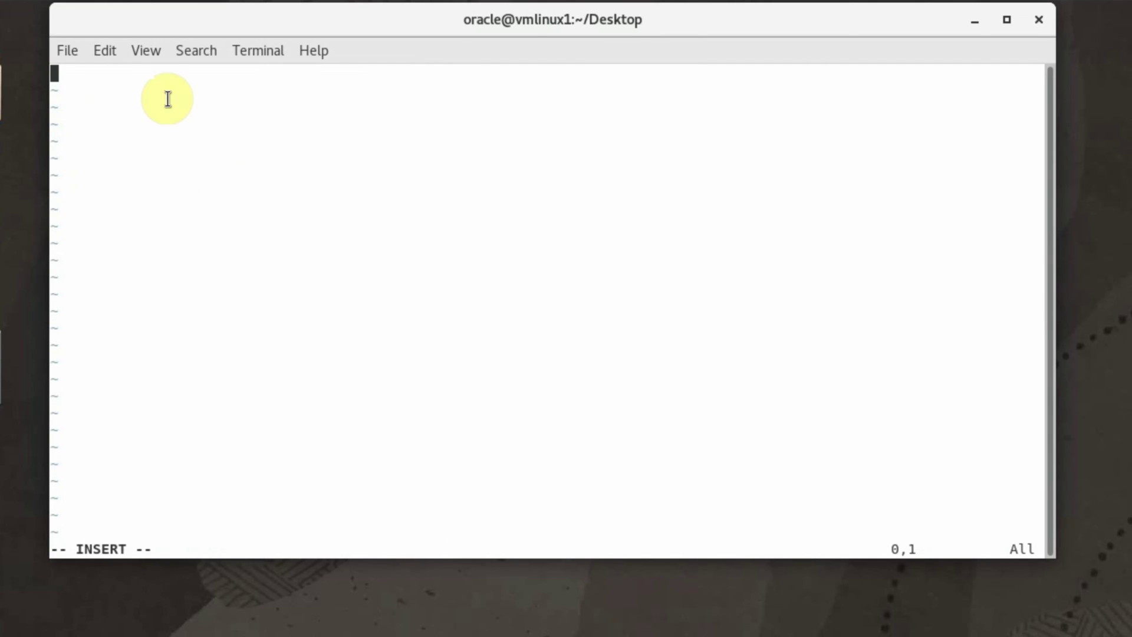
{"action": "right_click", "coordinate": [168, 101]}
{"action": "left_click", "coordinate": [225, 162]}
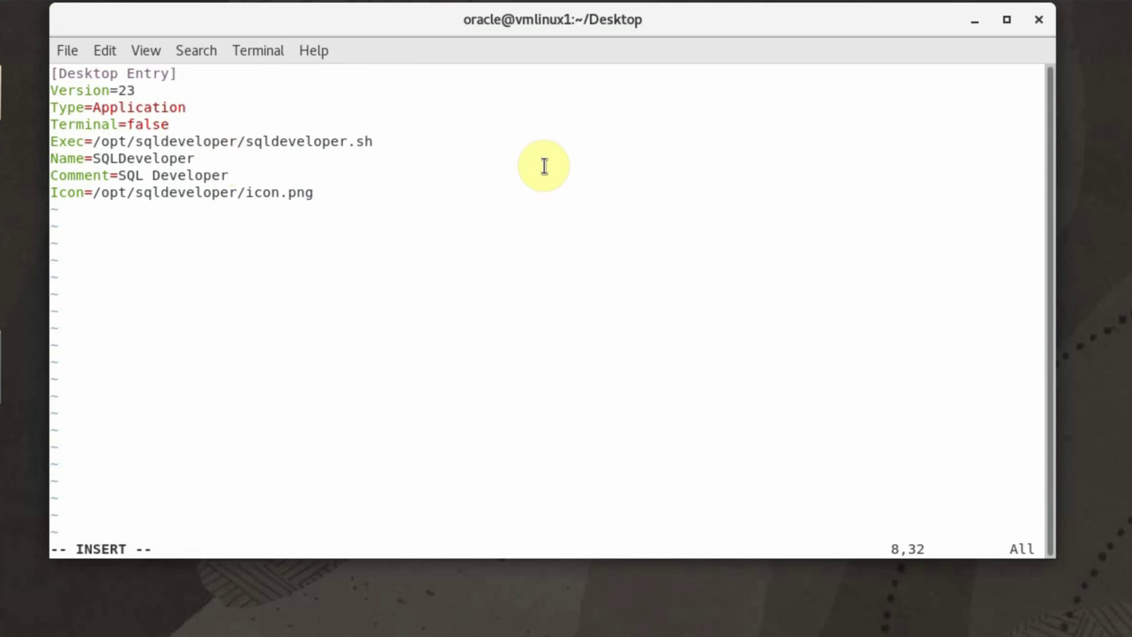
Step: Review the pasted lines, including the Type, Exec path to /opt/sqldeveloper/sqldeveloper.sh, and Name
{"action": "key", "text": "Up"}
{"action": "key", "text": "Up"}
{"action": "key", "text": "Up"}
{"action": "key", "text": "Up"}
{"action": "key", "text": "Up"}
{"action": "key", "text": "Up"}
{"action": "key", "text": "Up"}
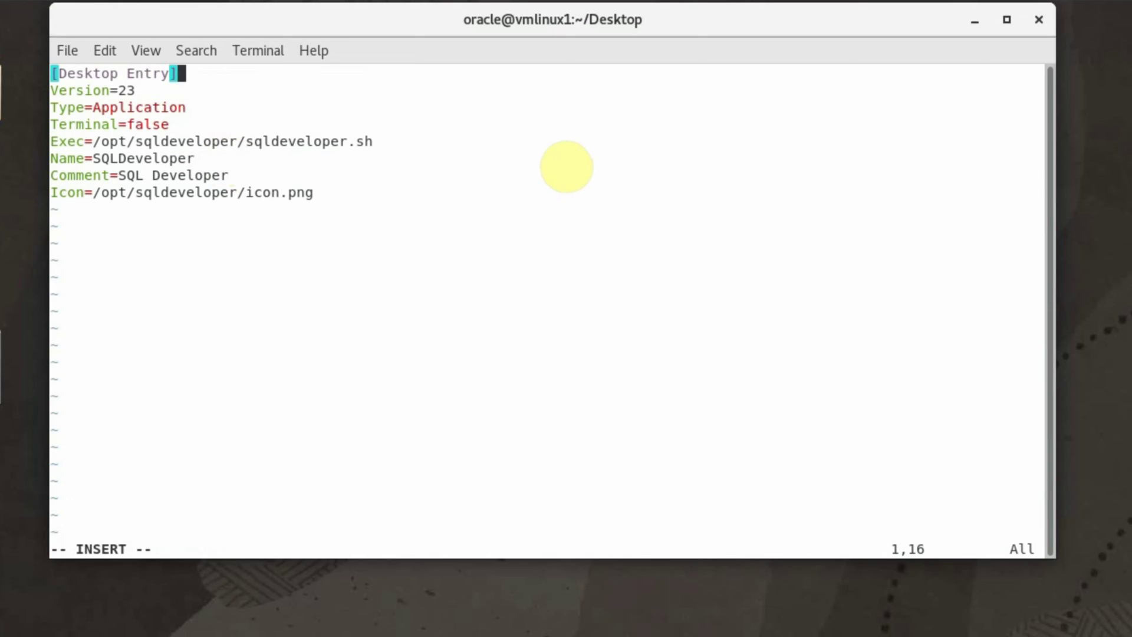
{"action": "key", "text": "Down"}
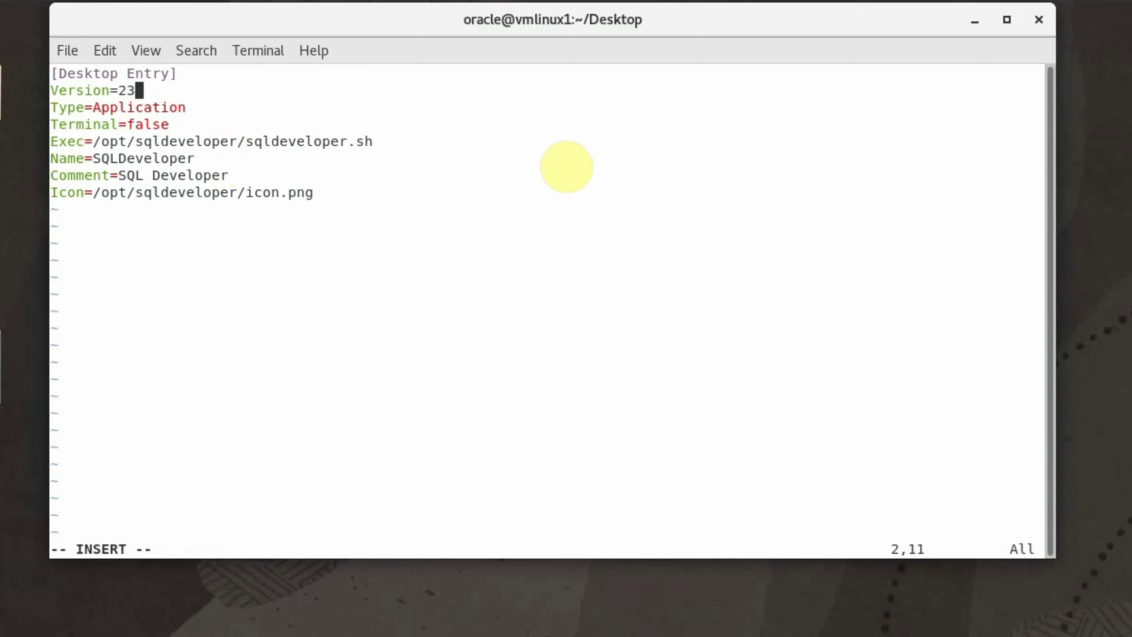
{"action": "key", "text": "Down"}
{"action": "key", "text": "Down"}
{"action": "key", "text": "Down"}
{"action": "key", "text": "Left"}
{"action": "key", "text": "Left"}
{"action": "key", "text": "Left"}
{"action": "key", "text": "Left"}
{"action": "key", "text": "Left"}
{"action": "key", "text": "Left"}
{"action": "key", "text": "Left"}
{"action": "key", "text": "Left"}
{"action": "key", "text": "Left"}
{"action": "key", "text": "Left"}
{"action": "key", "text": "Right"}
{"action": "key", "text": "Right"}
{"action": "key", "text": "Right"}
{"action": "key", "text": "Right"}
{"action": "key", "text": "Right"}
{"action": "key", "text": "Right"}
{"action": "key", "text": "Right"}
{"action": "key", "text": "Right"}
{"action": "key", "text": "Right"}
{"action": "key", "text": "Right"}
{"action": "key", "text": "Right"}
{"action": "key", "text": "Right"}
{"action": "key", "text": "Right"}
{"action": "key", "text": "Right"}
{"action": "key", "text": "Right"}
{"action": "key", "text": "Right"}
{"action": "key", "text": "Right"}
{"action": "key", "text": "Right"}
{"action": "key", "text": "Right"}
{"action": "key", "text": "Right"}
{"action": "key", "text": "Right"}
{"action": "key", "text": "Right"}
{"action": "key", "text": "Right"}
{"action": "key", "text": "Right"}
{"action": "key", "text": "Right"}
{"action": "key", "text": "Right"}
{"action": "key", "text": "Right"}
{"action": "key", "text": "Right"}
{"action": "key", "text": "Right"}
{"action": "key", "text": "Right"}
{"action": "key", "text": "Right"}
{"action": "key", "text": "Right"}
{"action": "key", "text": "Down"}
{"action": "key", "text": "Left"}
{"action": "key", "text": "Left"}
{"action": "key", "text": "Left"}
{"action": "key", "text": "Left"}
{"action": "key", "text": "Left"}
{"action": "key", "text": "Left"}
{"action": "key", "text": "Left"}
{"action": "key", "text": "Left"}
{"action": "key", "text": "Left"}
{"action": "key", "text": "Left"}
{"action": "key", "text": "Down"}
{"action": "key", "text": "Right"}
{"action": "key", "text": "Down"}
{"action": "key", "text": "Left"}
{"action": "key", "text": "Left"}
{"action": "key", "text": "Left"}
{"action": "key", "text": "Right"}
{"action": "key", "text": "Right"}
{"action": "key", "text": "Right"}
{"action": "key", "text": "Right"}
{"action": "key", "text": "Right"}
{"action": "key", "text": "Right"}
{"action": "key", "text": "Right"}
{"action": "key", "text": "Right"}
{"action": "key", "text": "Right"}
{"action": "key", "text": "Right"}
{"action": "key", "text": "Right"}
{"action": "key", "text": "Right"}
{"action": "key", "text": "Right"}
{"action": "key", "text": "Right"}
{"action": "key", "text": "Right"}
{"action": "key", "text": "Right"}
{"action": "key", "text": "Right"}
{"action": "key", "text": "Right"}
Step: Save the launcher file and quit vi with :wq
{"action": "key", "text": "Escape"}
{"action": "type", "text": ":wq"}
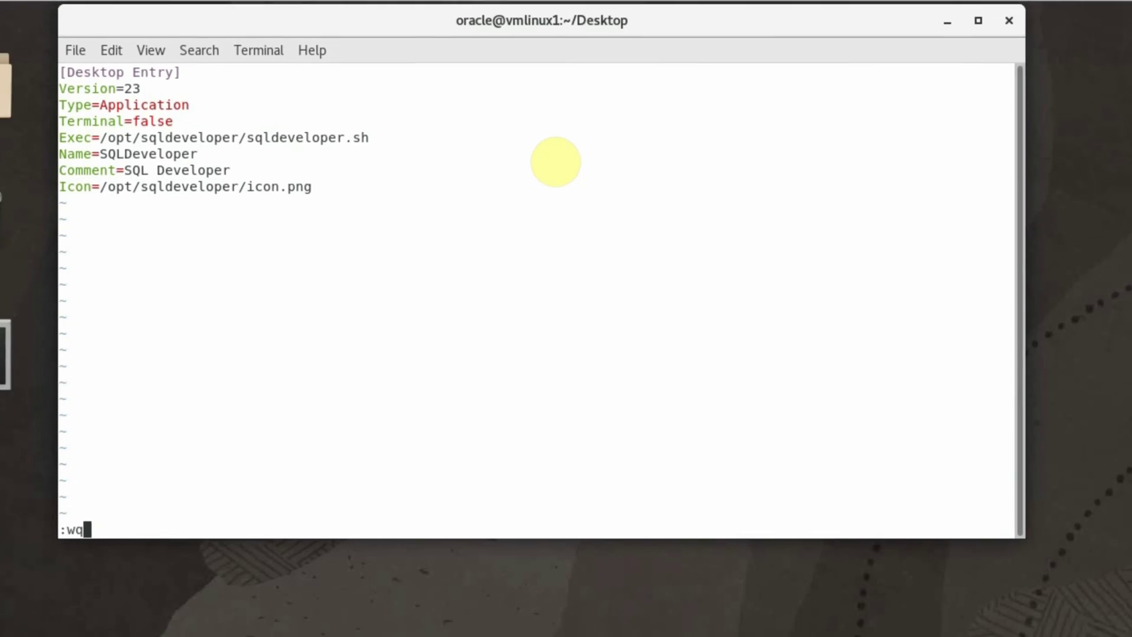
{"action": "key", "text": "Return"}
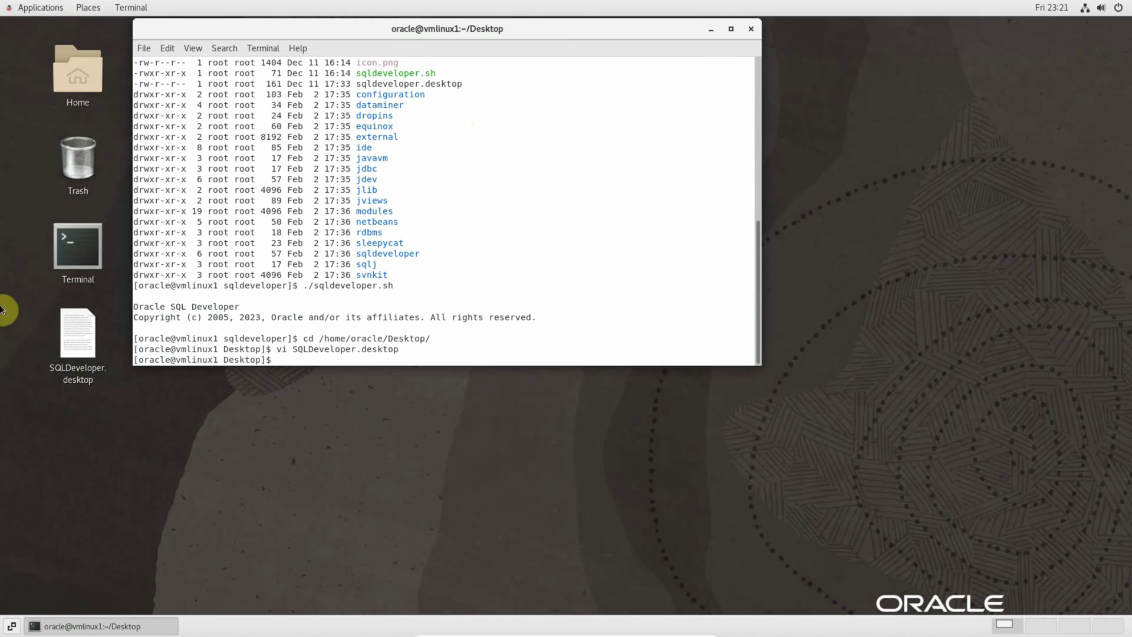
Step: Close the terminal window, leaving the new launcher on the desktop
{"action": "left_click", "coordinate": [80, 369]}
{"action": "left_click", "coordinate": [214, 429]}
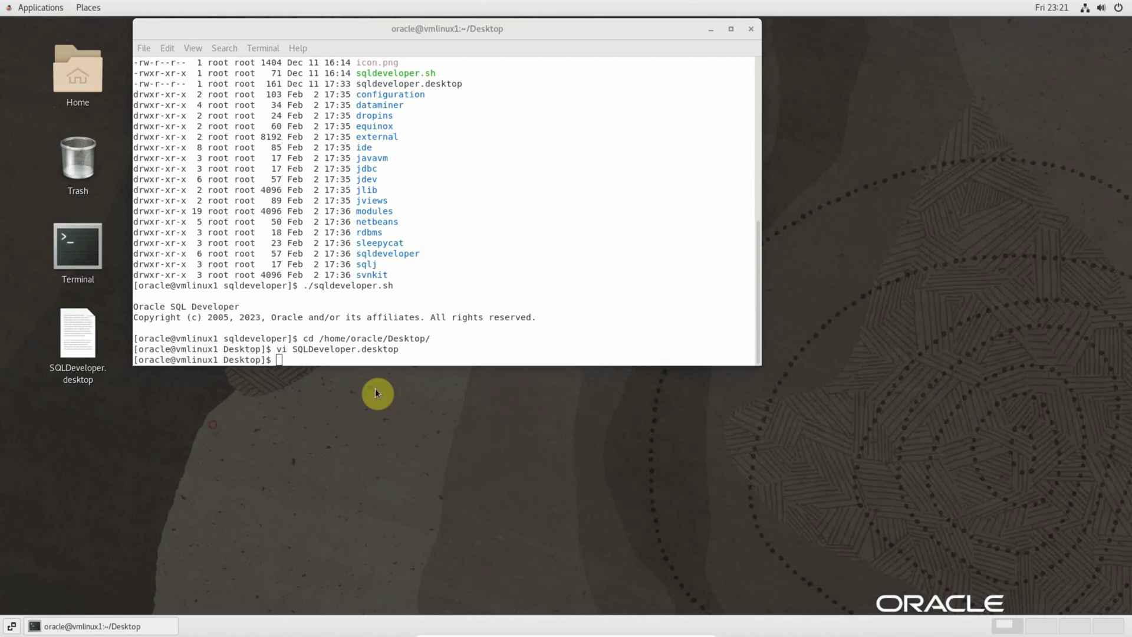
{"action": "left_click", "coordinate": [753, 31]}
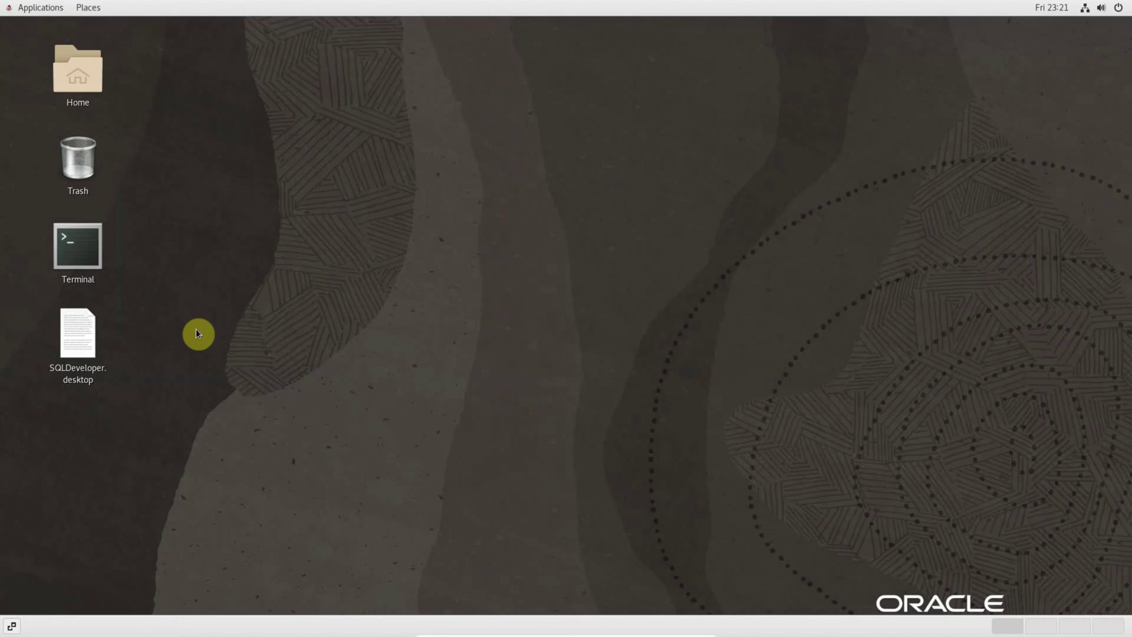
Step: Start SQL Developer from SQLDeveloper.desktop using Trust and Launch, then close it
{"action": "left_click", "coordinate": [83, 347]}
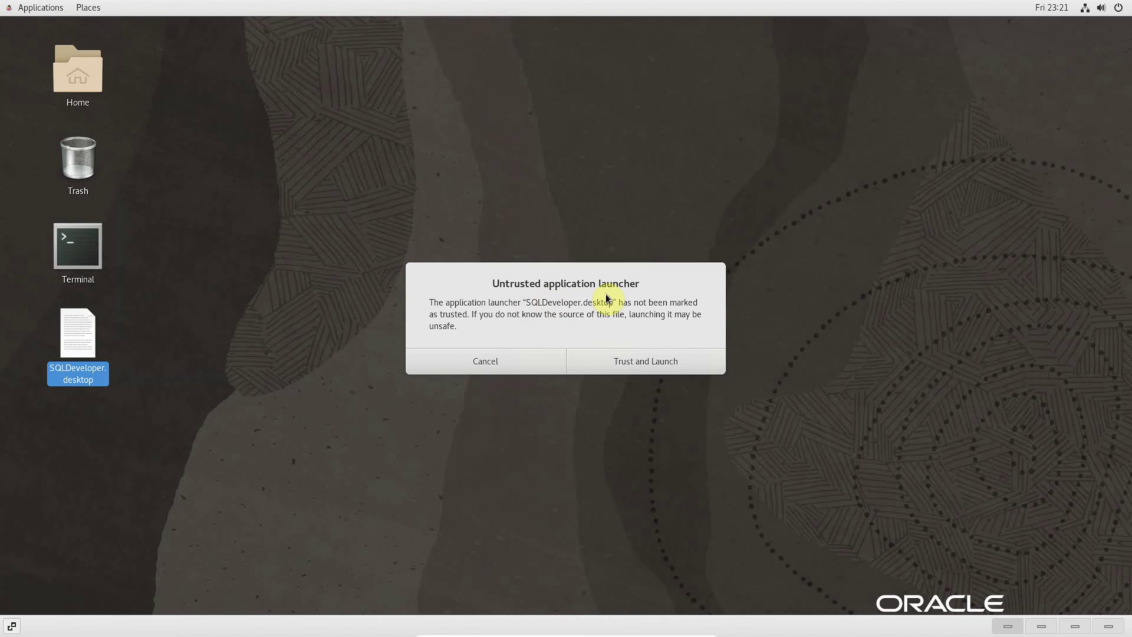
{"action": "left_click", "coordinate": [631, 363]}
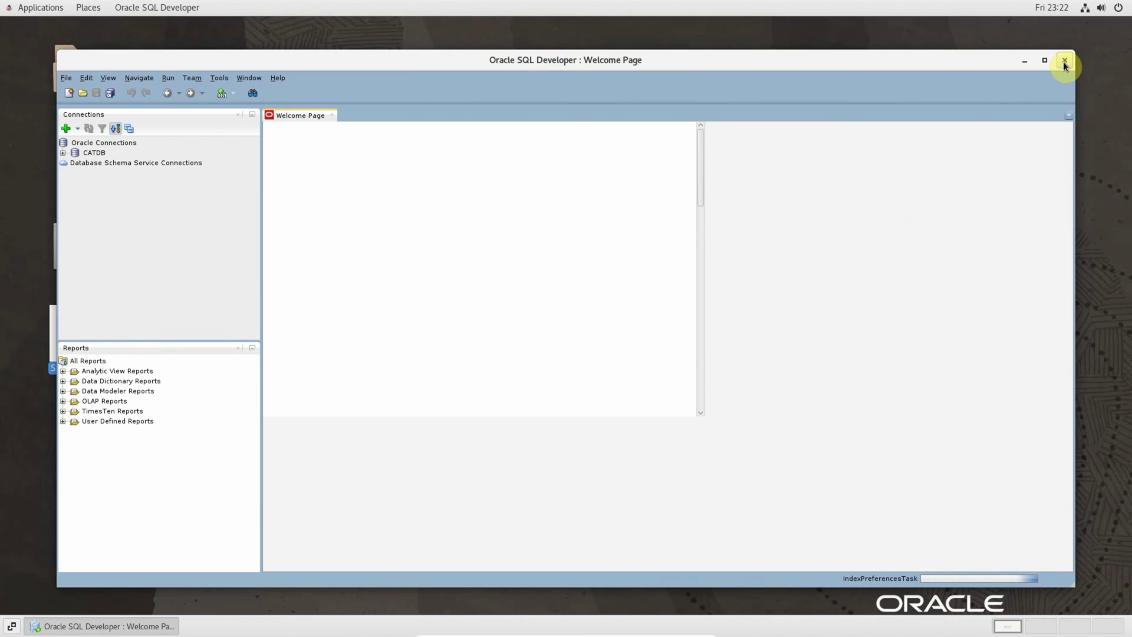
{"action": "left_click", "coordinate": [1065, 61]}
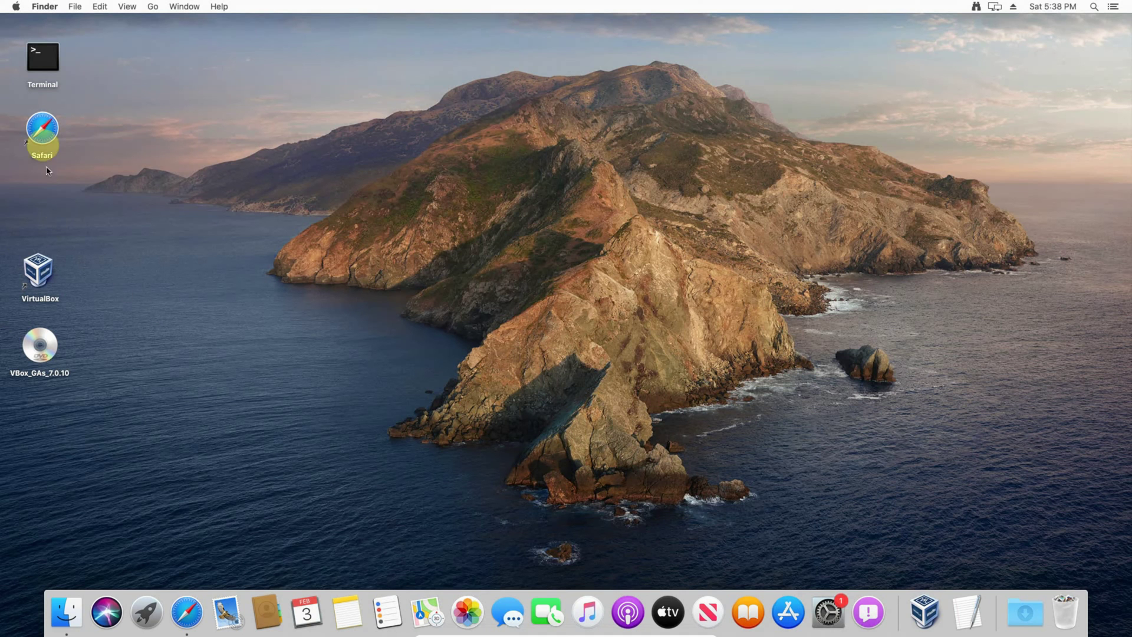
Step: In Safari, search Google for 'download sql developer' and open Oracle's downloads page at the Mac OSX row
{"action": "double_click", "coordinate": [41, 135]}
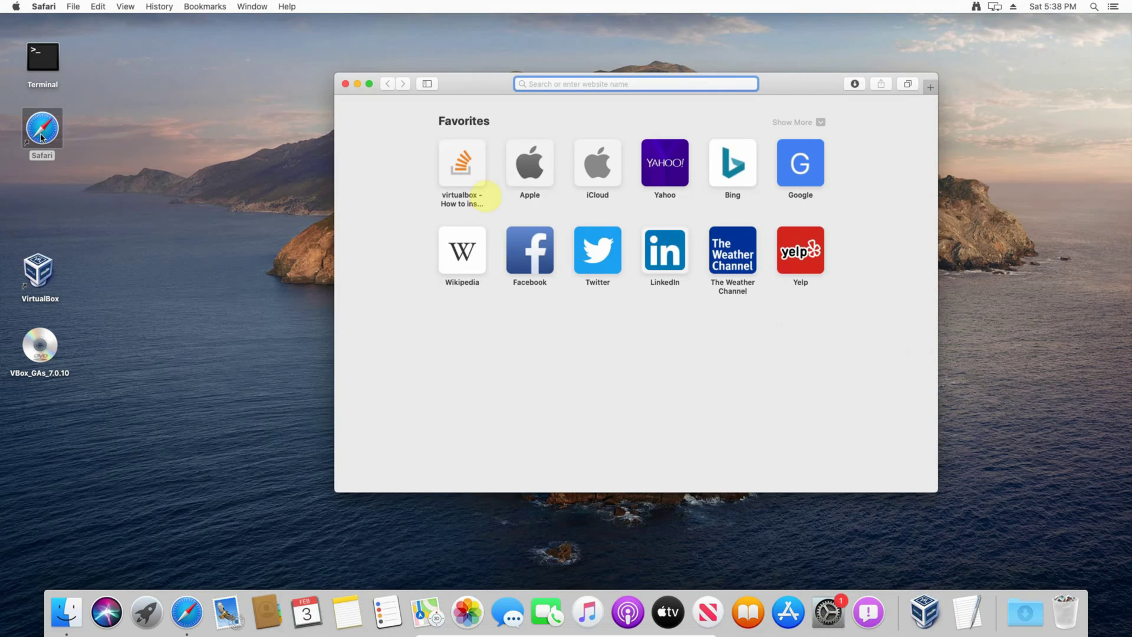
{"action": "left_click", "coordinate": [817, 171]}
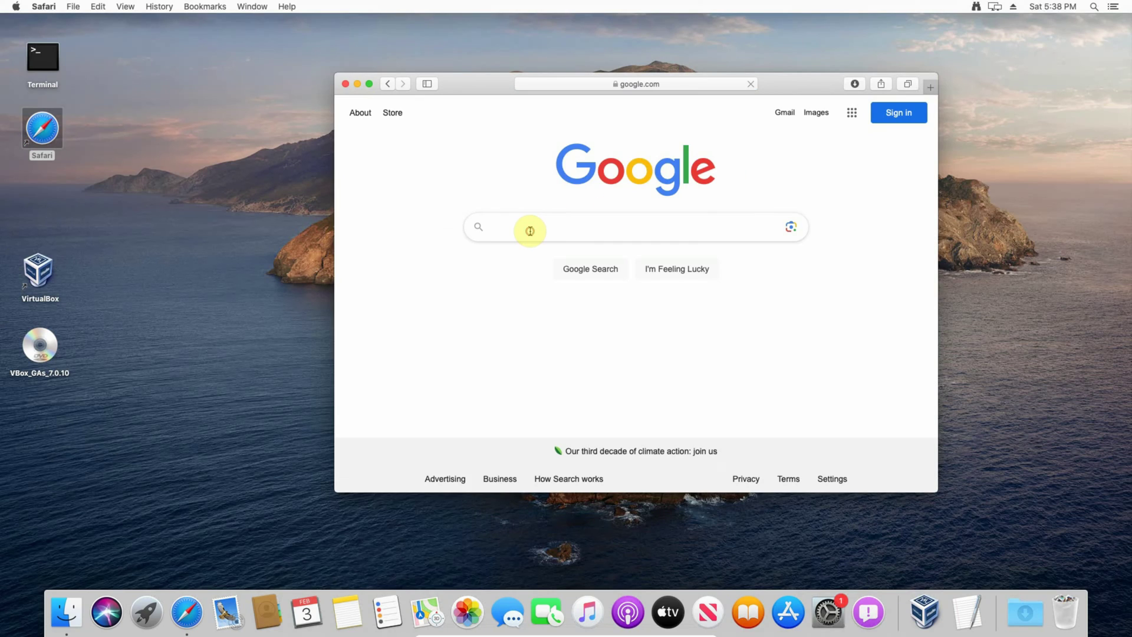
{"action": "type", "text": "dow"}
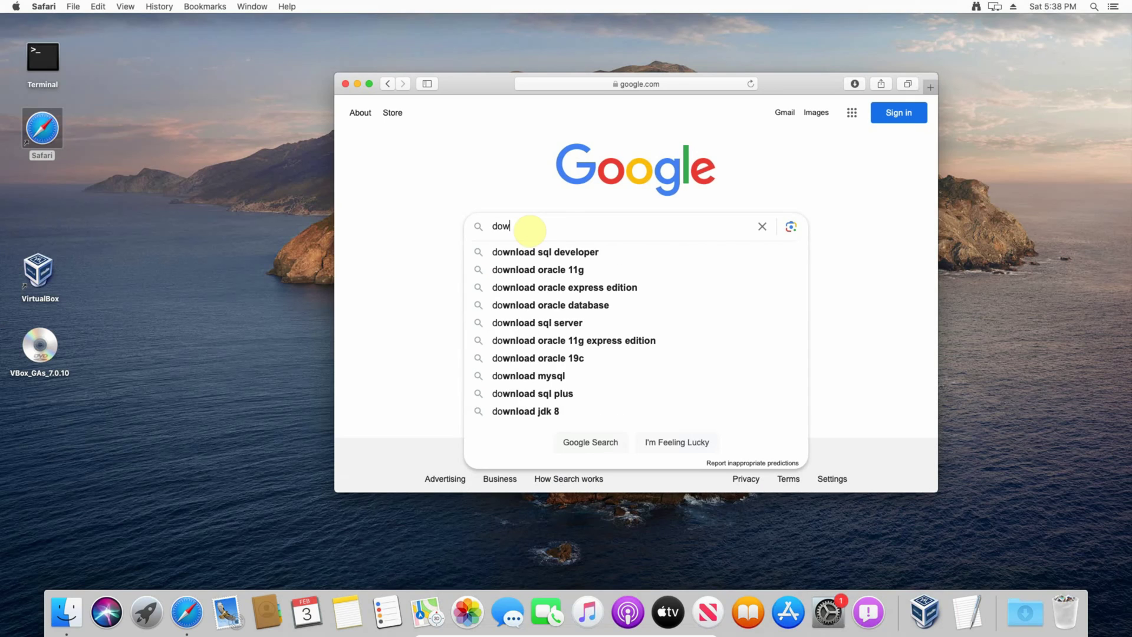
{"action": "type", "text": "nload sql dev"}
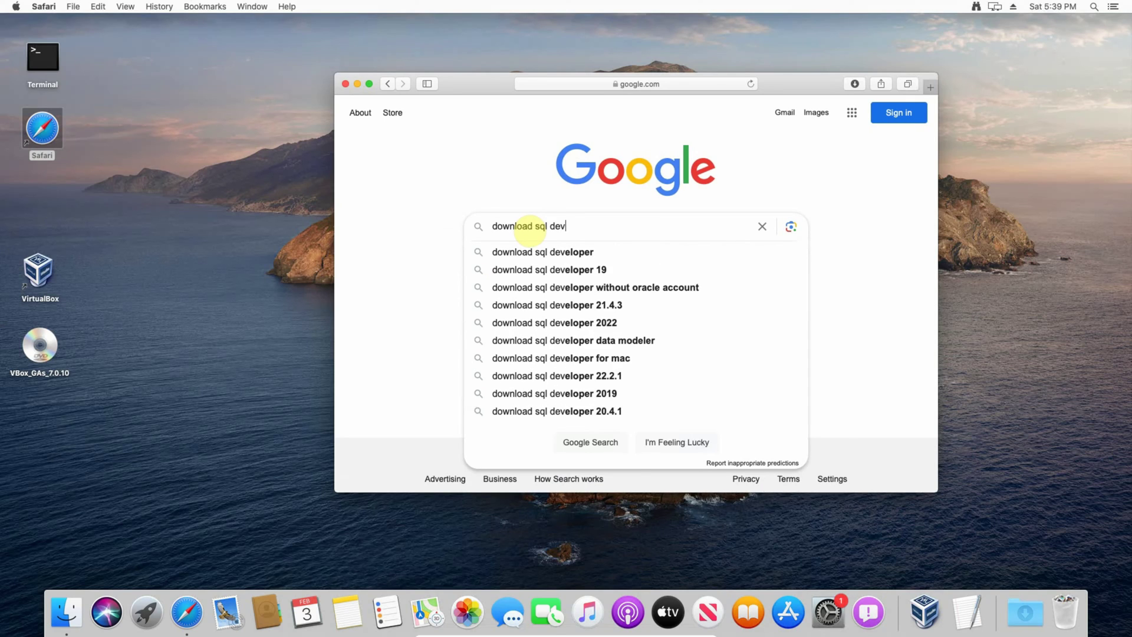
{"action": "type", "text": "eloper"}
{"action": "key", "text": "Return"}
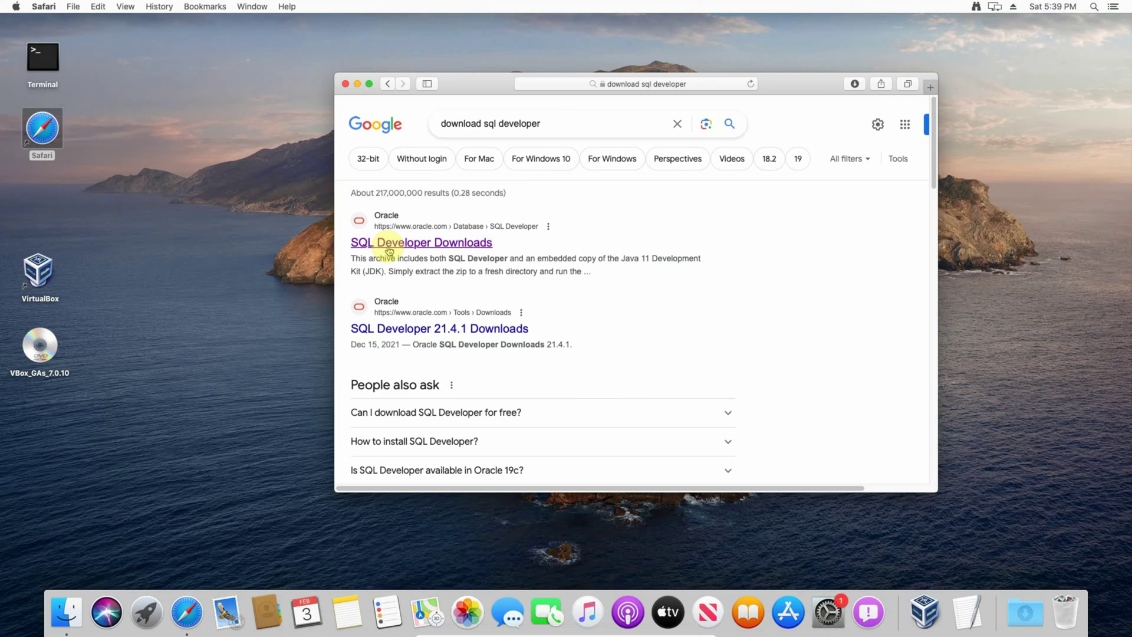
{"action": "left_click", "coordinate": [389, 249]}
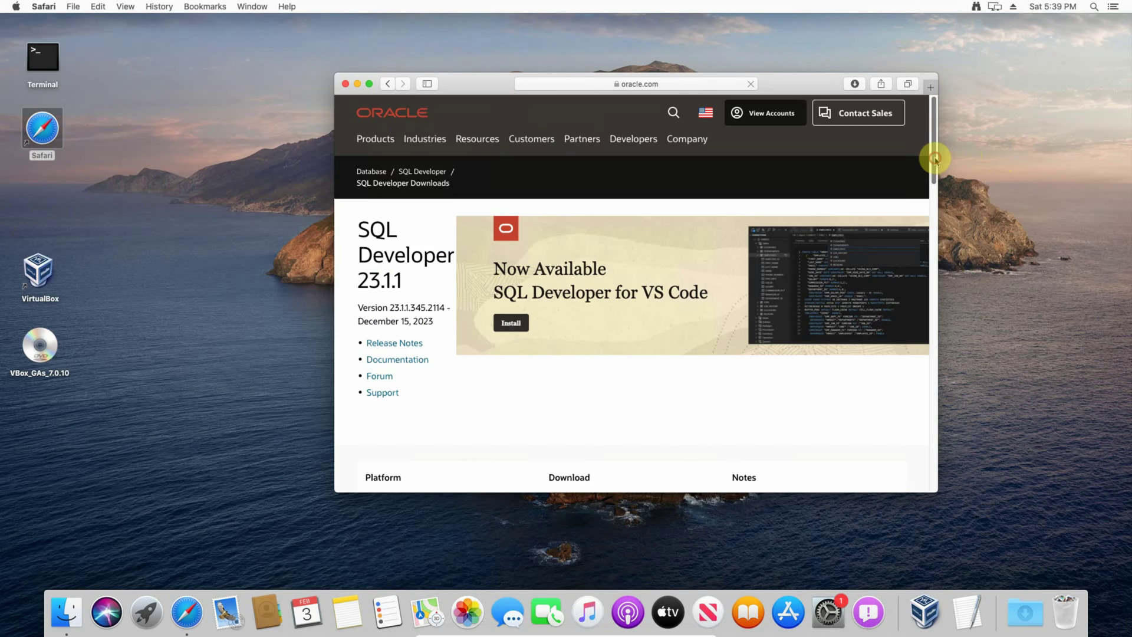
{"action": "left_click_drag", "start_coordinate": [933, 200], "coordinate": [935, 269]}
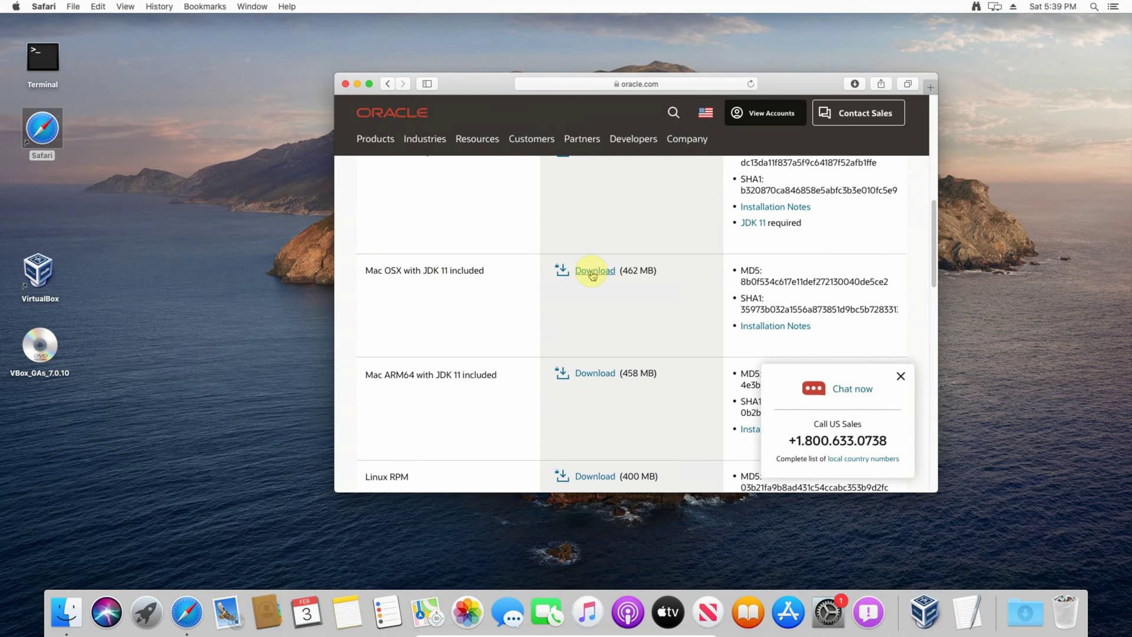
Step: Choose the Mac OSX with JDK 11 download, accept the license, and download the macOS zip
{"action": "left_click", "coordinate": [592, 272]}
{"action": "left_click", "coordinate": [514, 266]}
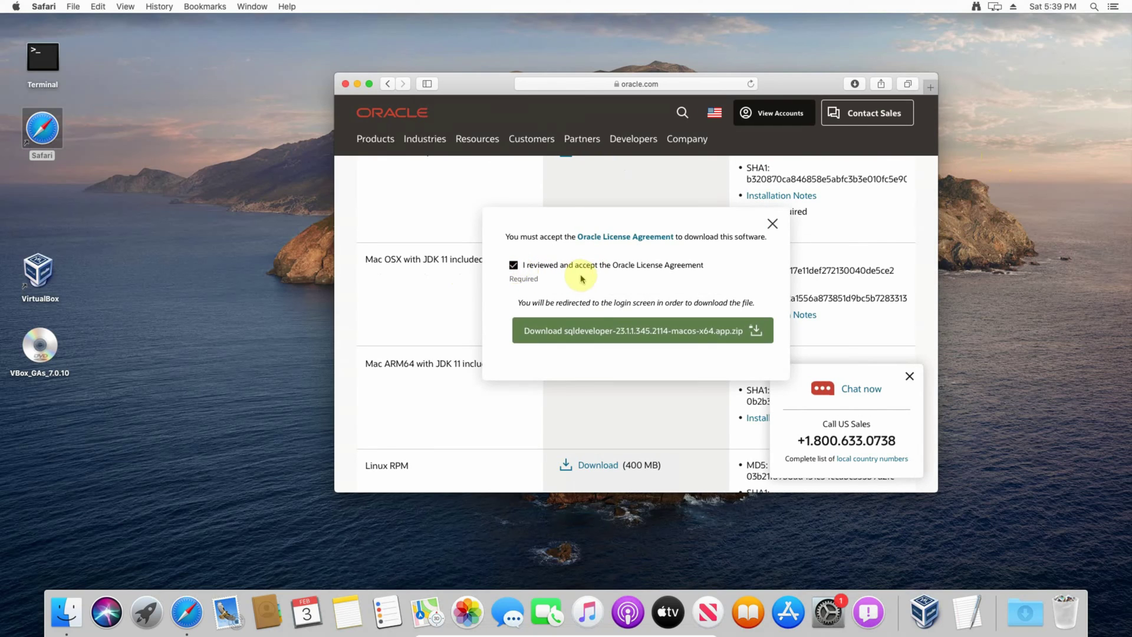
{"action": "left_click", "coordinate": [590, 335]}
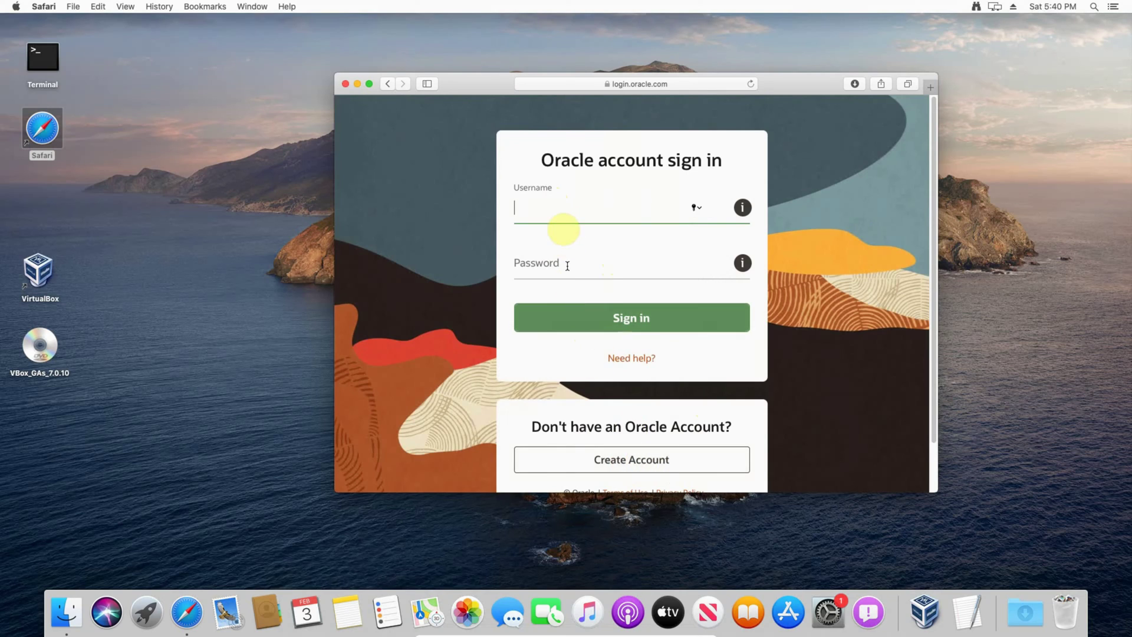
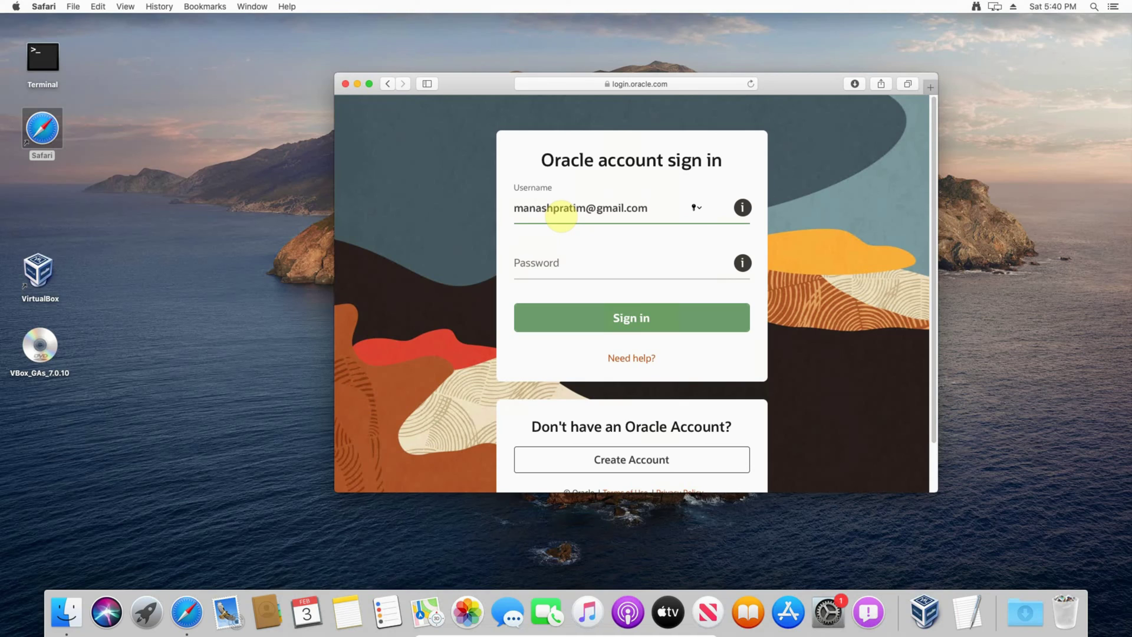
Step: Sign in to the Oracle account with the account e-mail and password, declining to save the password
{"action": "key", "text": "Tab"}
{"action": "type", "text": "•••"}
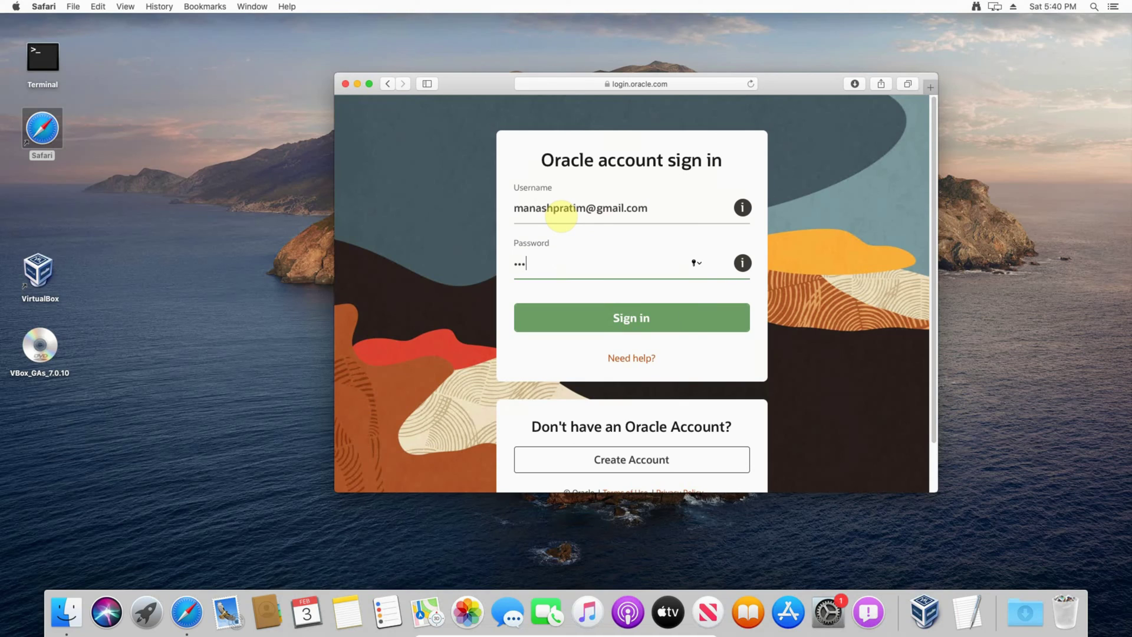
{"action": "type", "text": "••••••••••"}
{"action": "left_click", "coordinate": [622, 319]}
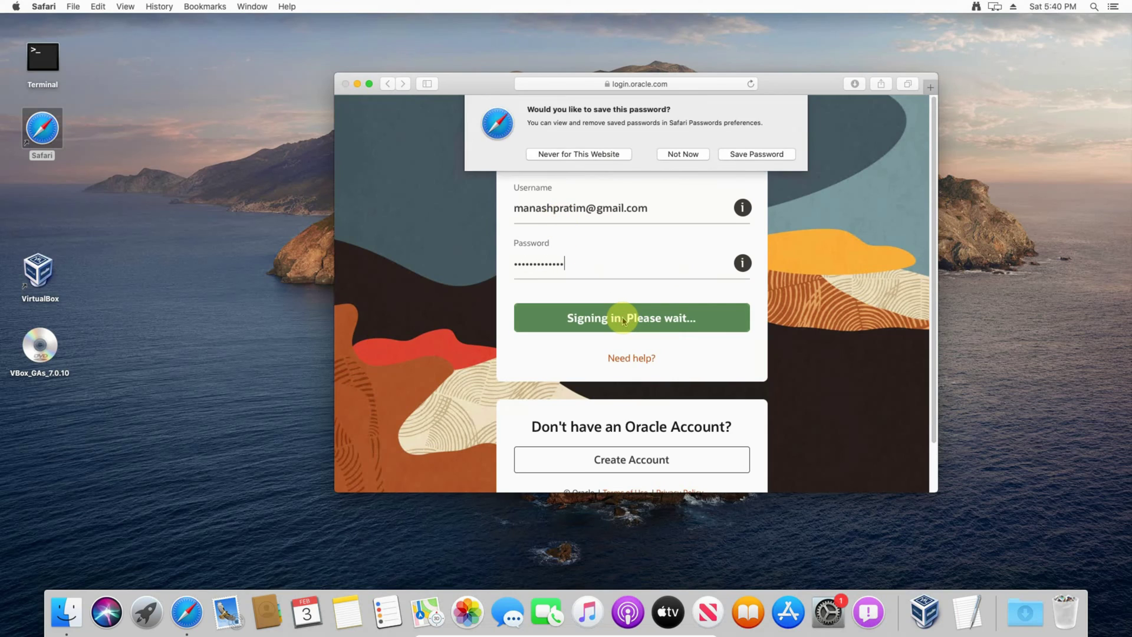
{"action": "left_click", "coordinate": [690, 156]}
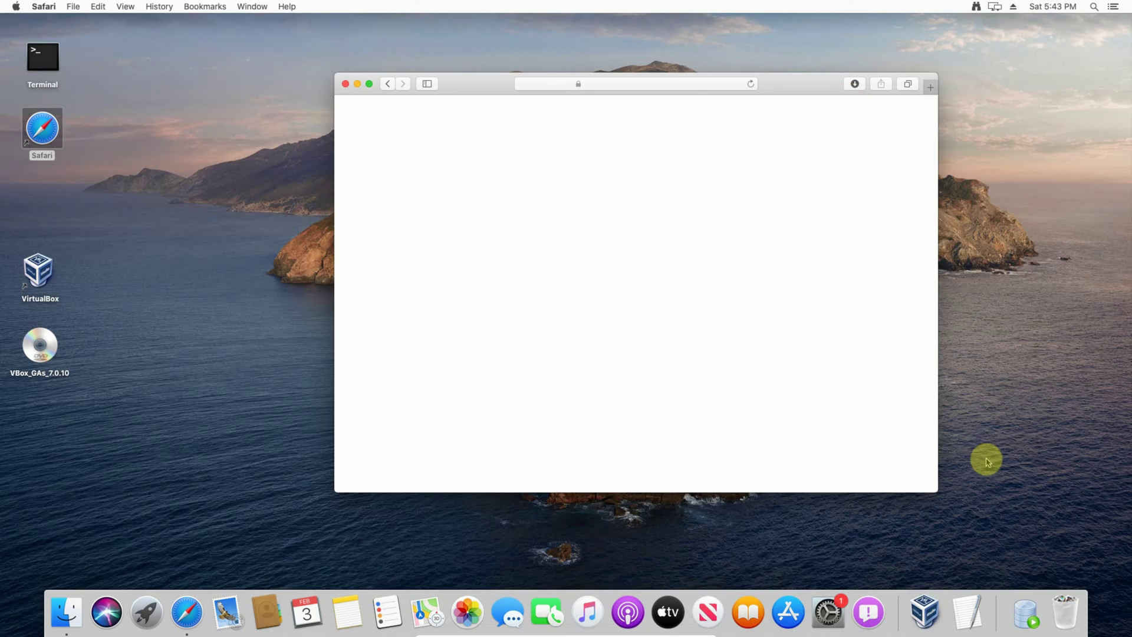
Step: Launch the downloaded SQLDeveloper app from the Downloads stack, close Safari, and confirm Open at the security warning
{"action": "left_click", "coordinate": [1029, 622]}
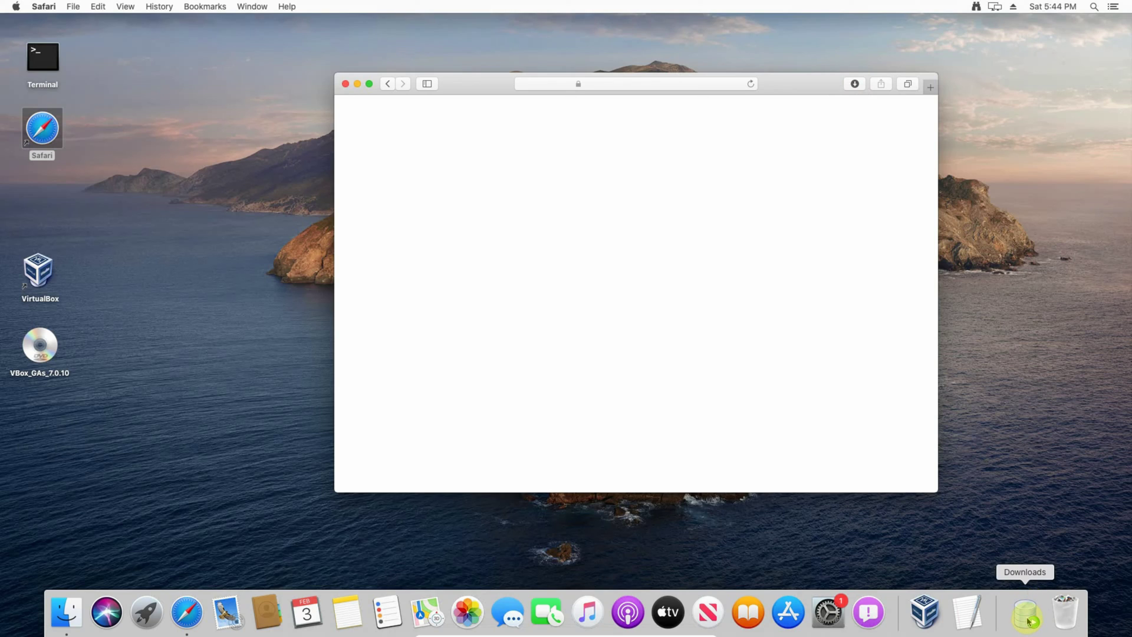
{"action": "left_click", "coordinate": [1029, 622]}
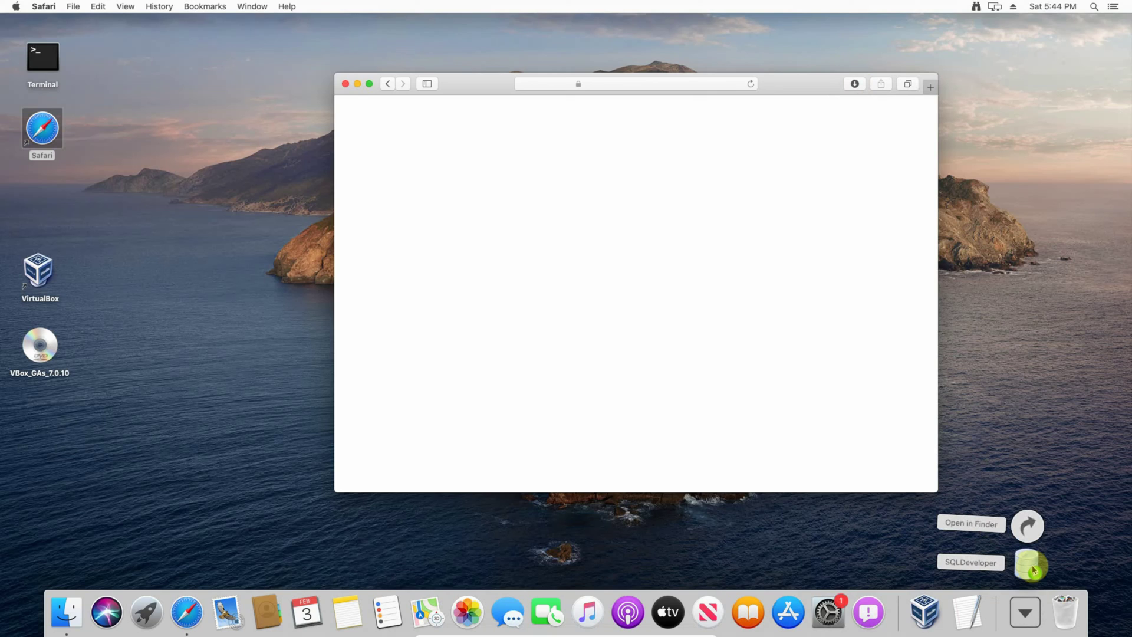
{"action": "left_click", "coordinate": [1032, 565]}
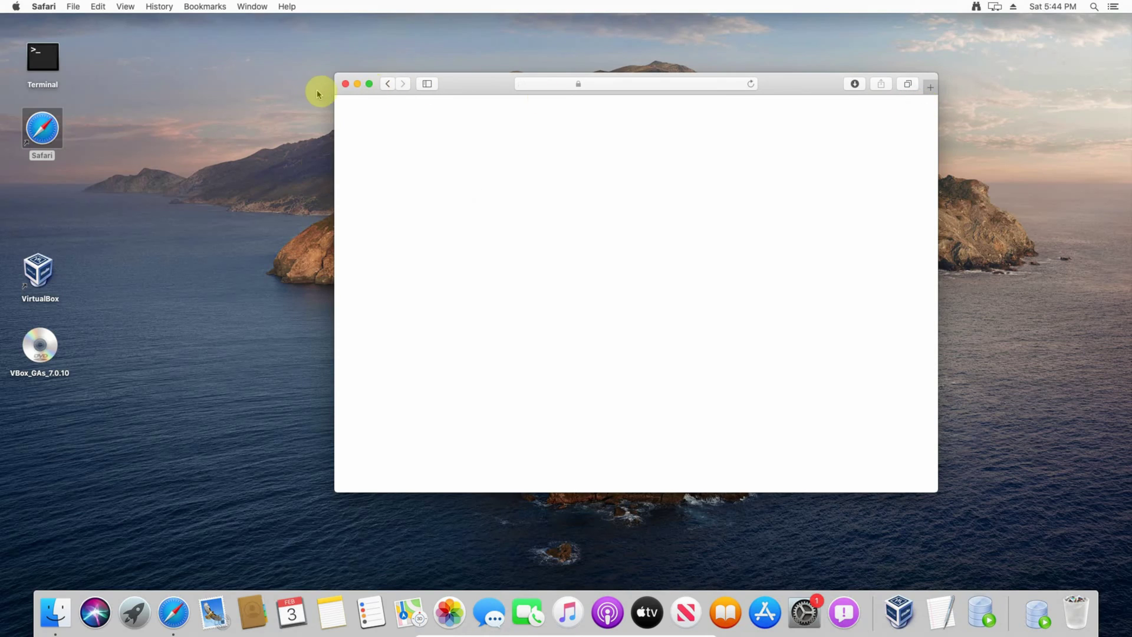
{"action": "left_click", "coordinate": [345, 85]}
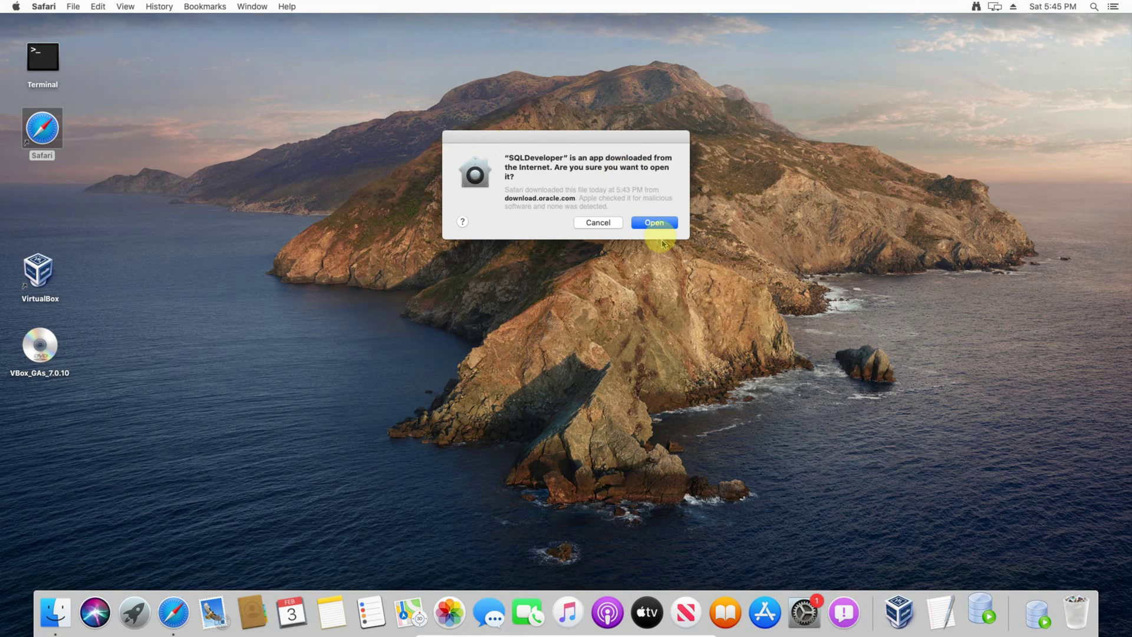
{"action": "left_click", "coordinate": [654, 223]}
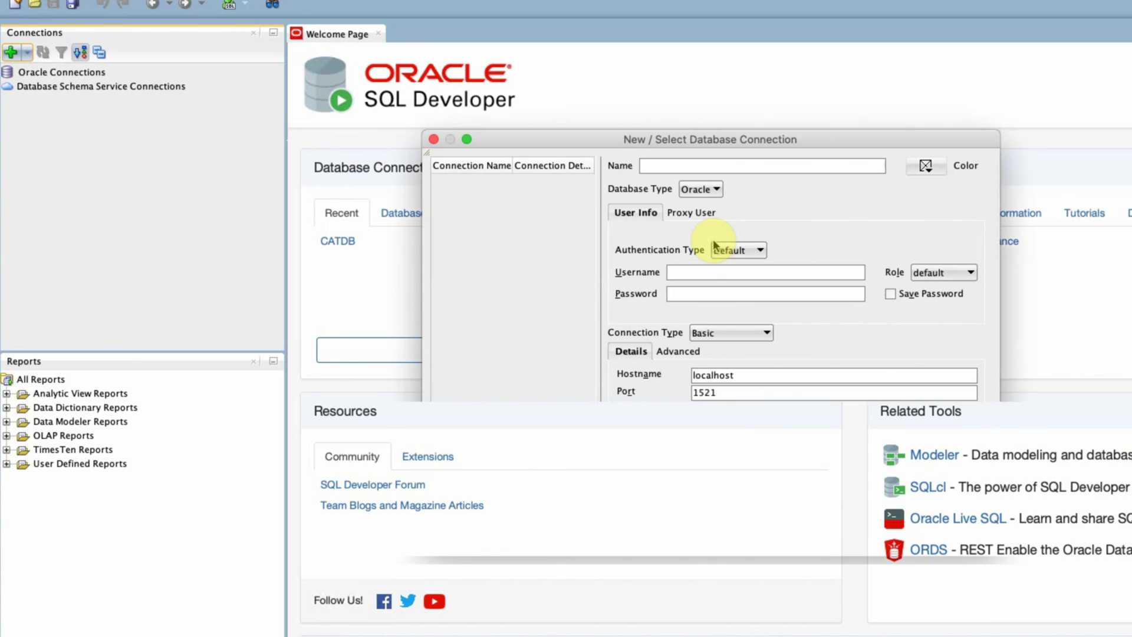
Step: Name the new connection CATDB, enter the system user and its password, and tick Save Password
{"action": "left_click", "coordinate": [669, 166]}
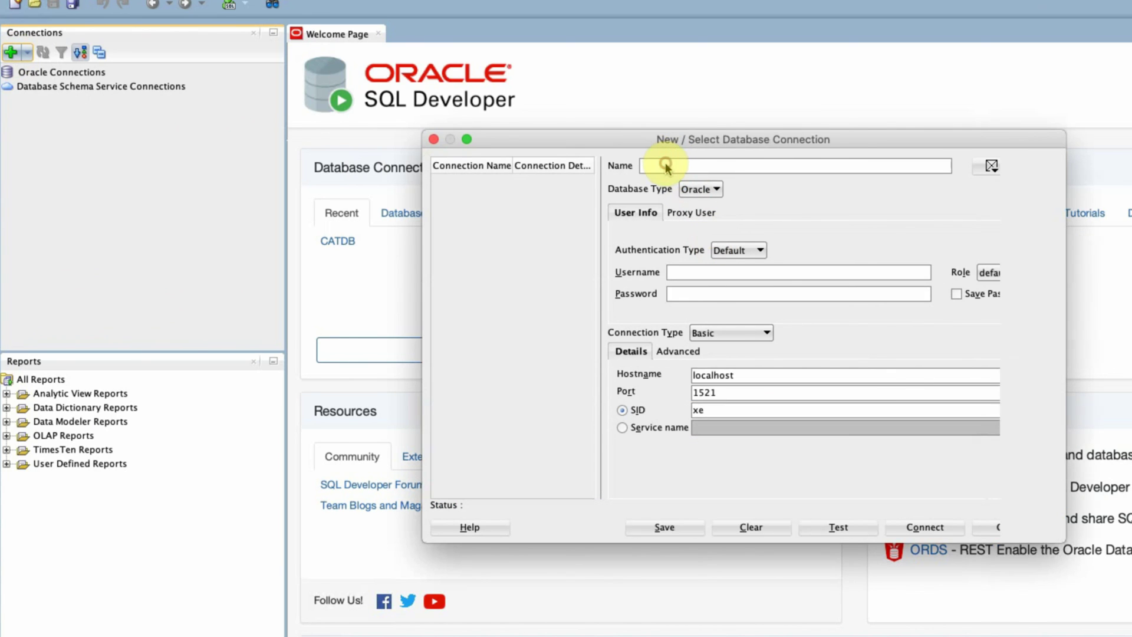
{"action": "type", "text": "CATDB"}
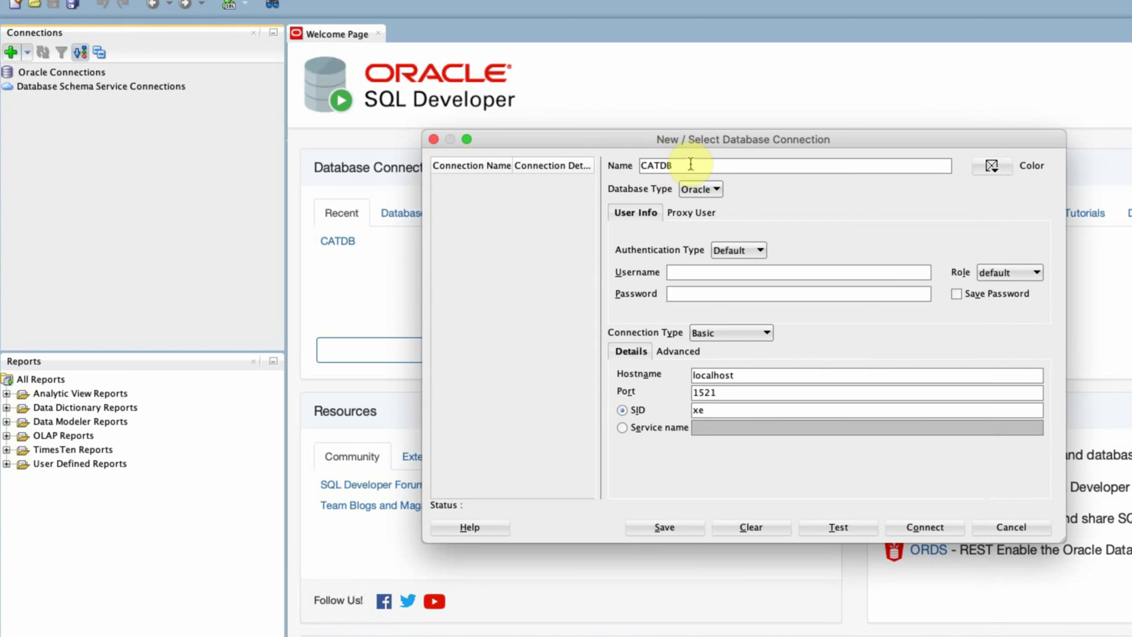
{"action": "left_click", "coordinate": [713, 273]}
{"action": "type", "text": "system"}
{"action": "key", "text": "Tab"}
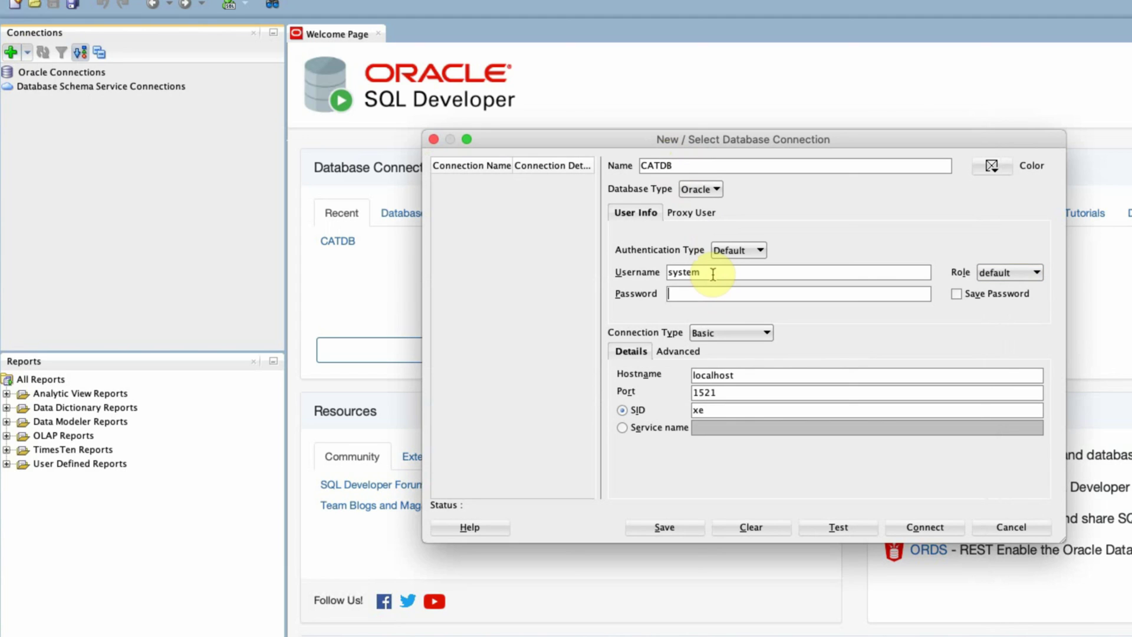
{"action": "type", "text": "admin"}
{"action": "left_click", "coordinate": [955, 293]}
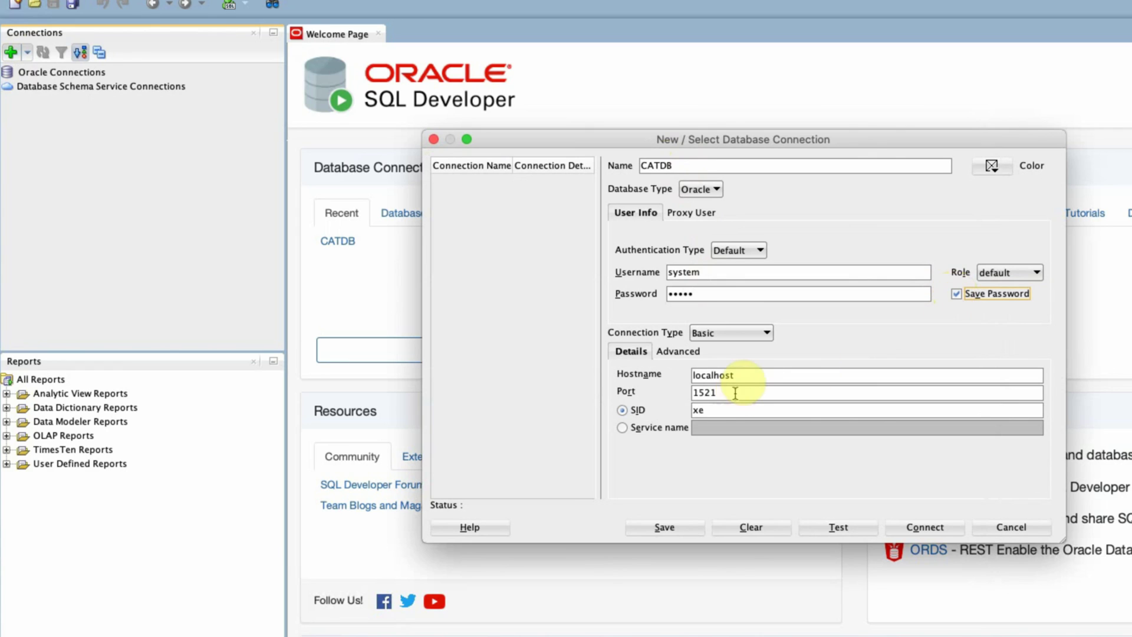
Step: Set hostname 192.168.1.100, keep port 1521, and use service name catdb.manash.hom
{"action": "left_click", "coordinate": [750, 375]}
{"action": "double_click", "coordinate": [750, 375]}
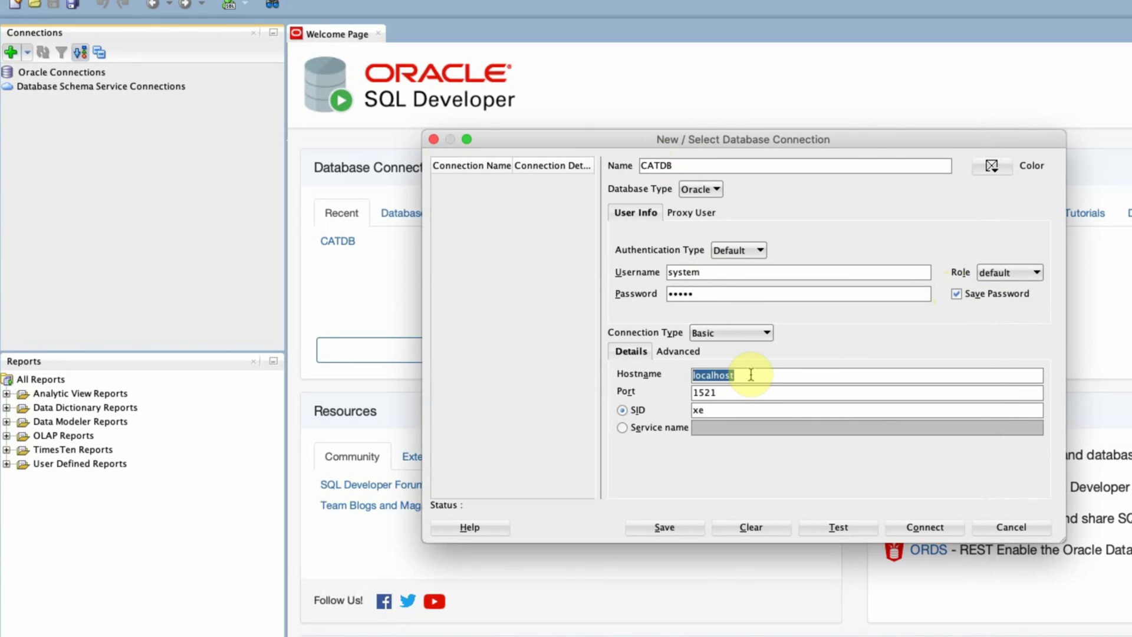
{"action": "type", "text": "192.168.1.100"}
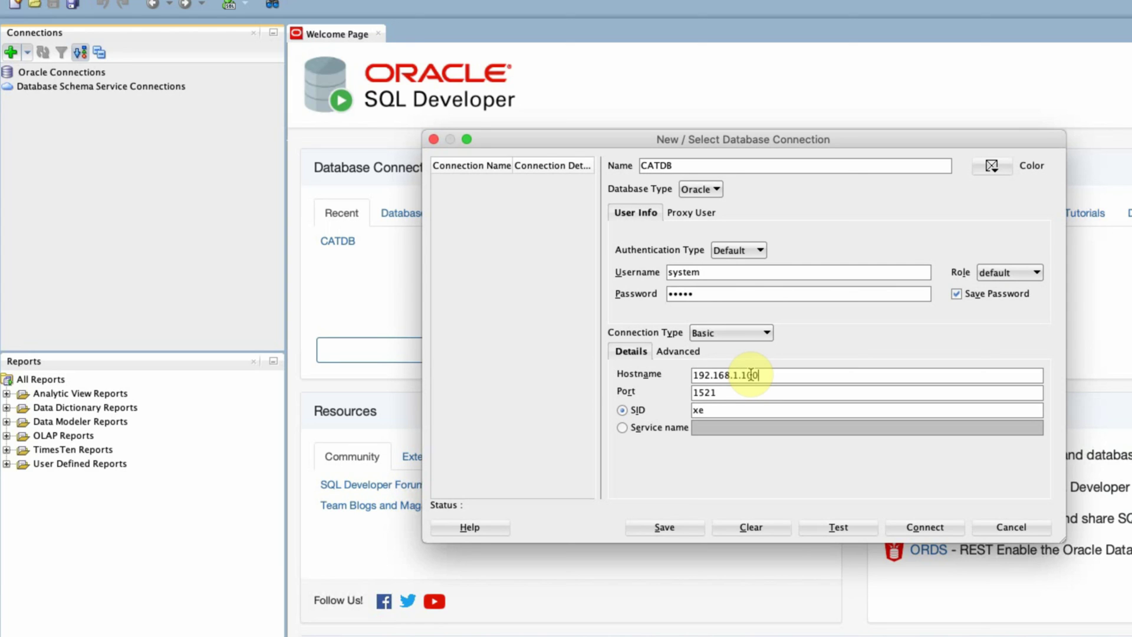
{"action": "key", "text": "Tab"}
{"action": "key", "text": "Tab"}
{"action": "key", "text": "Down"}
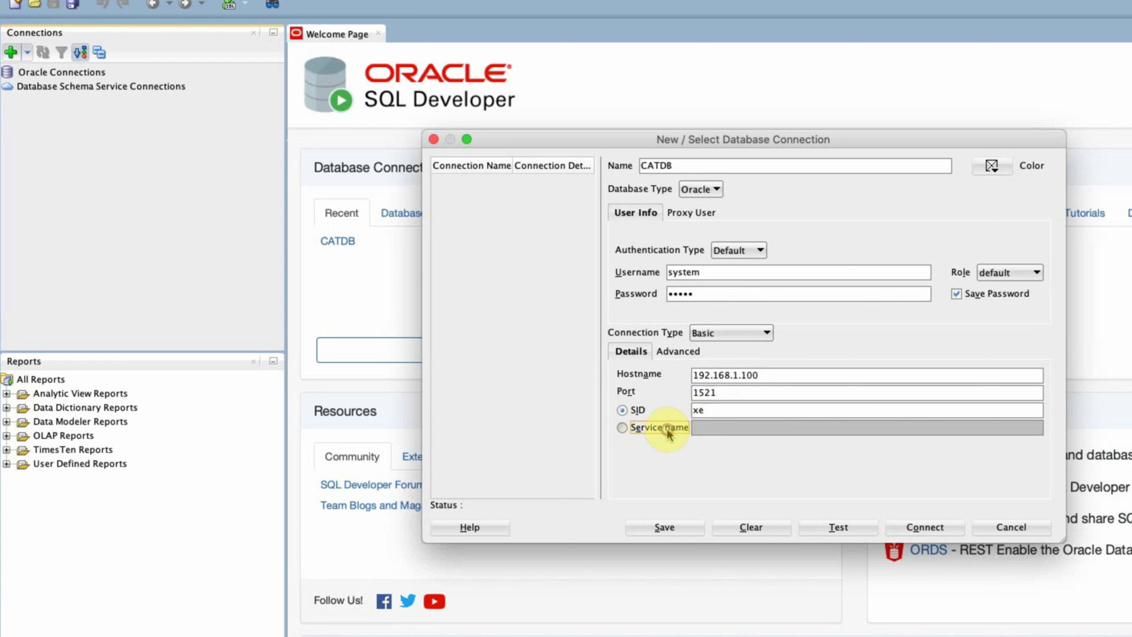
{"action": "left_click", "coordinate": [729, 426]}
{"action": "type", "text": "cat"}
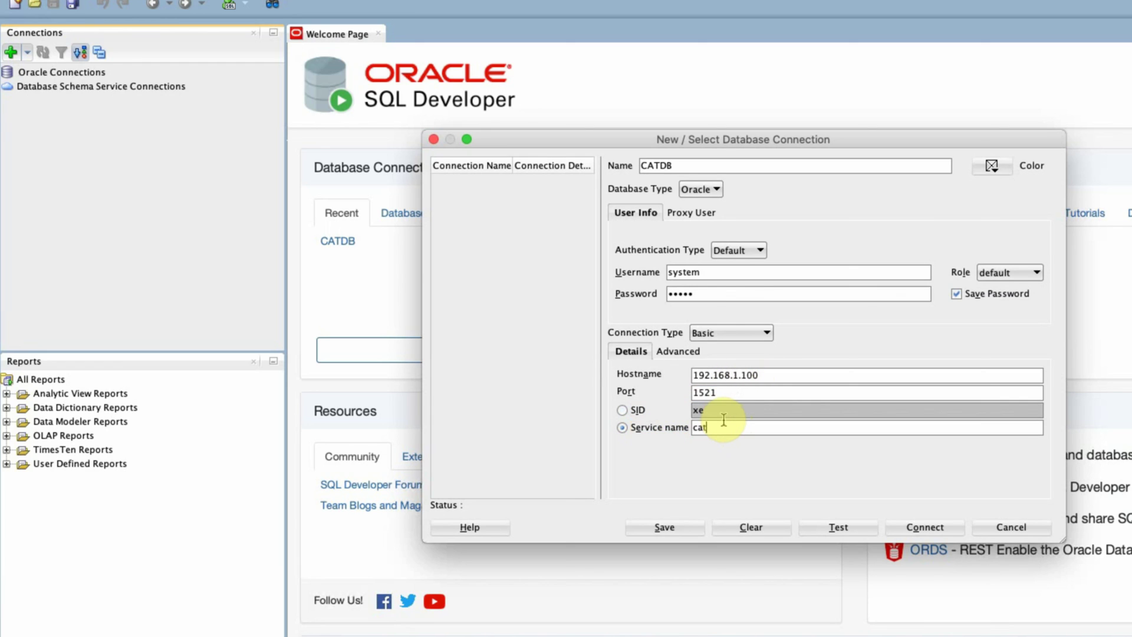
{"action": "type", "text": "db.manash.hom"}
Step: Test, save and connect the CATDB connection
{"action": "left_click", "coordinate": [840, 528]}
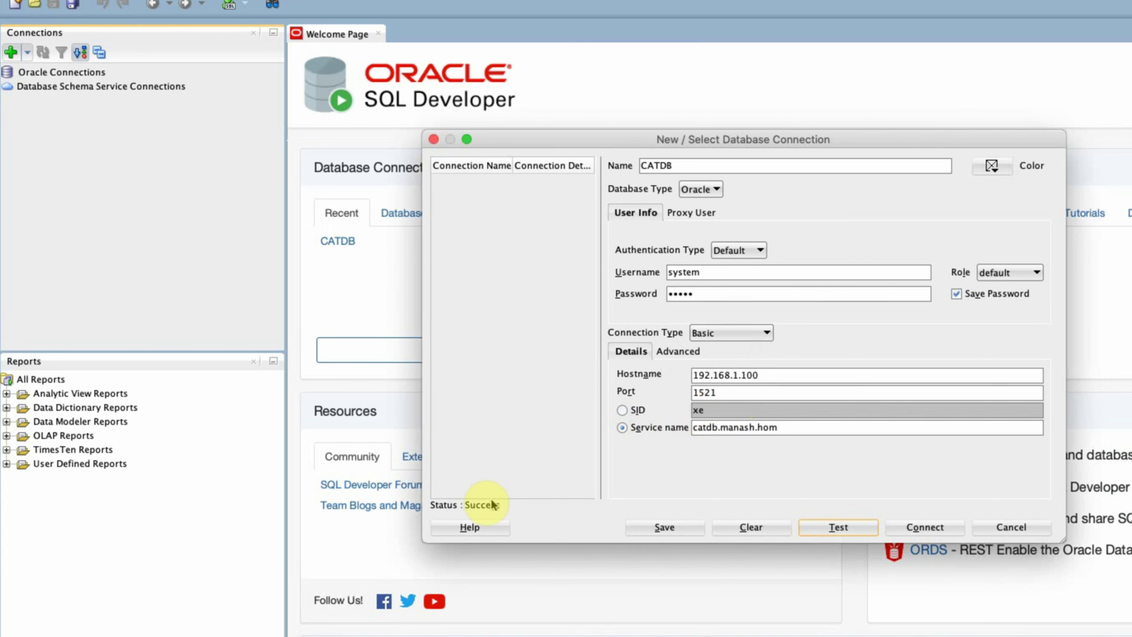
{"action": "left_click", "coordinate": [654, 528]}
{"action": "left_click", "coordinate": [924, 528]}
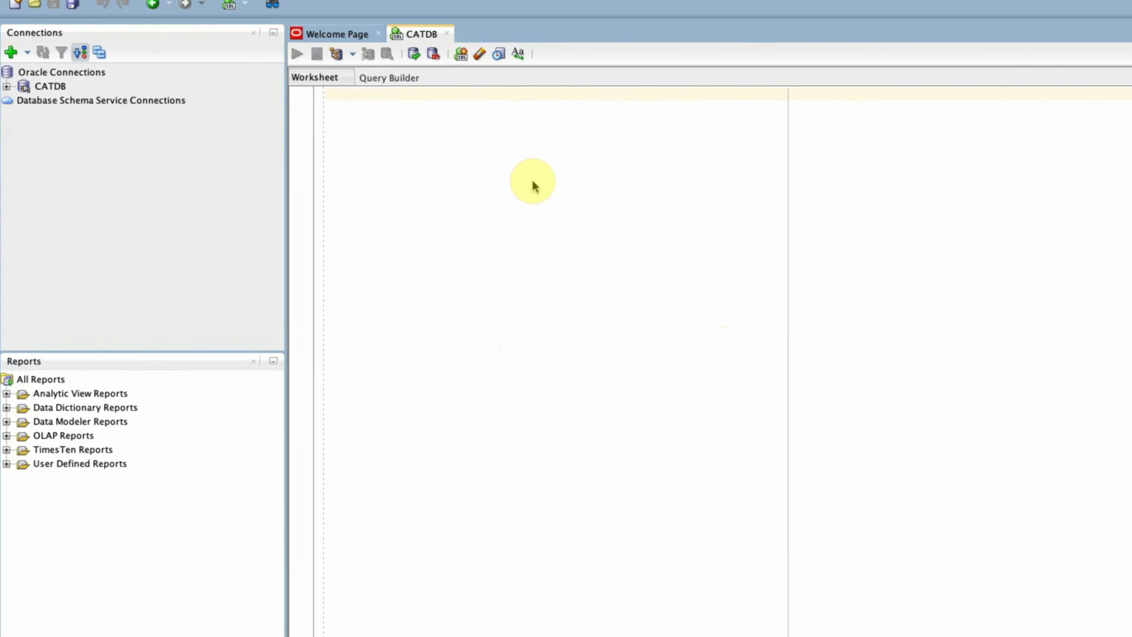
Step: Run 'select name,open_mode,platform_name from v$database' in the CATDB worksheet, then close SQL Developer
{"action": "type", "text": "elect name,open_mode,"}
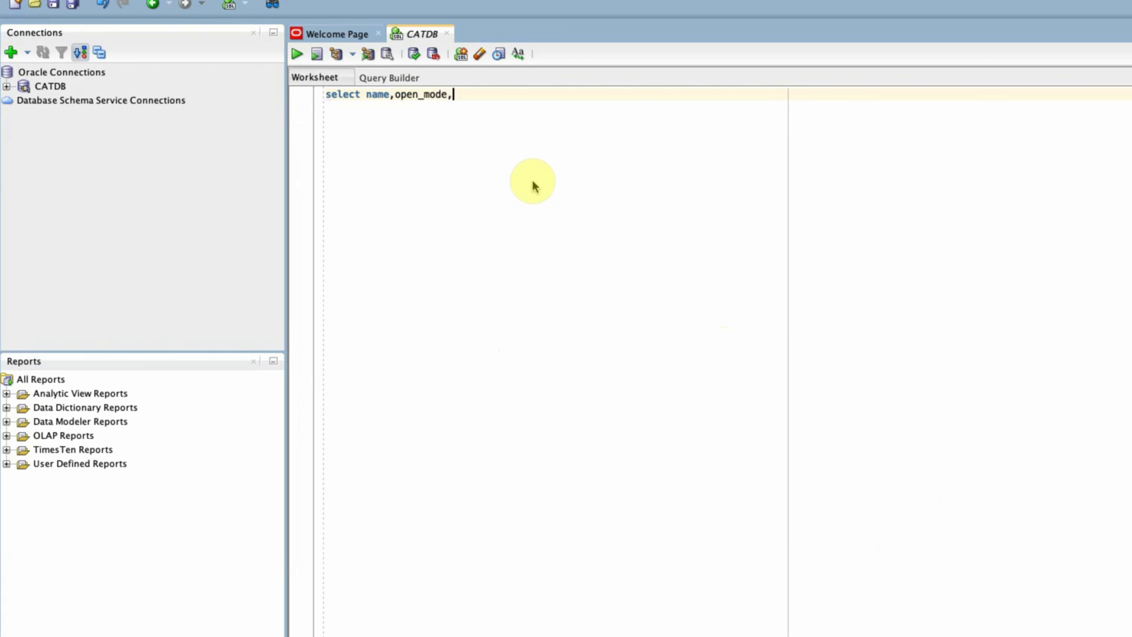
{"action": "type", "text": "platform_name from v"}
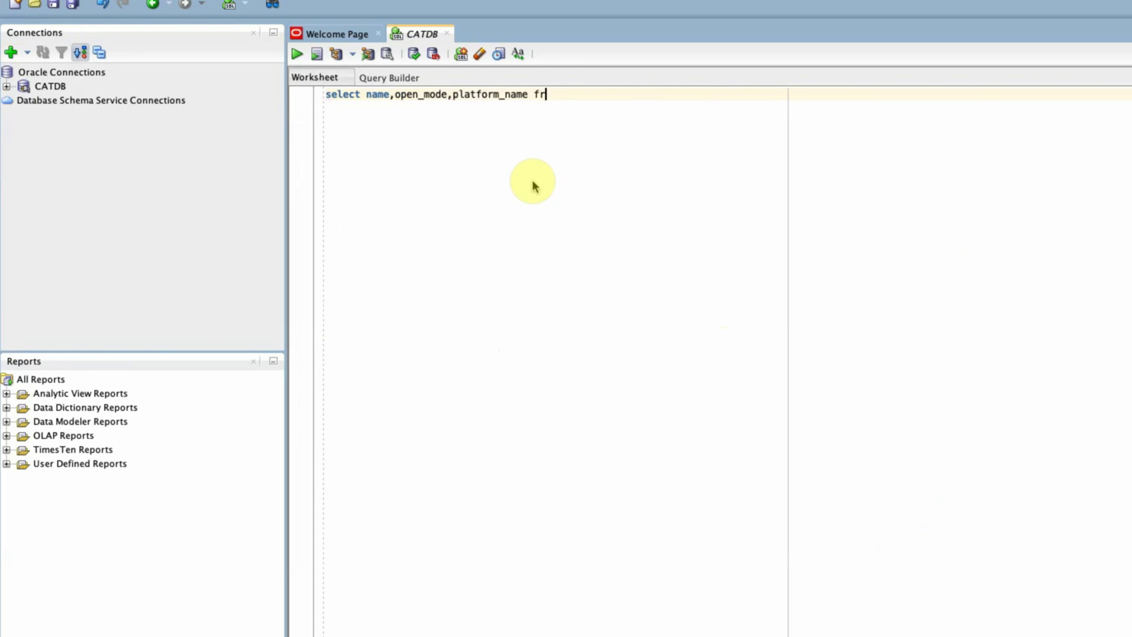
{"action": "type", "text": "$database"}
{"action": "key", "text": "ctrl+a"}
{"action": "left_click", "coordinate": [298, 55]}
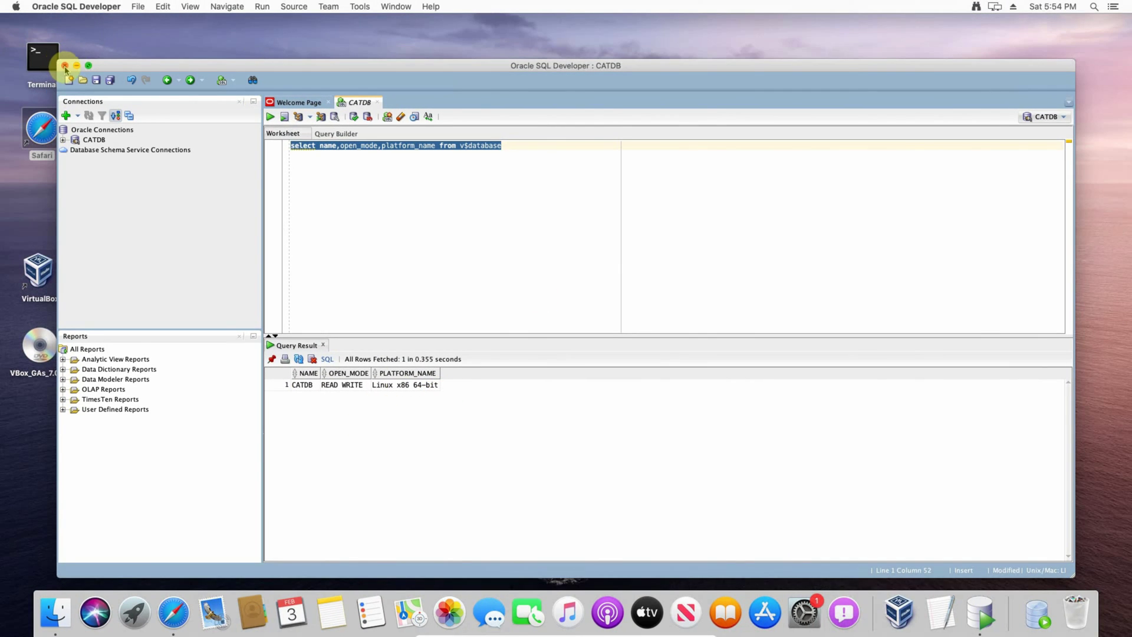
{"action": "left_click", "coordinate": [64, 65]}
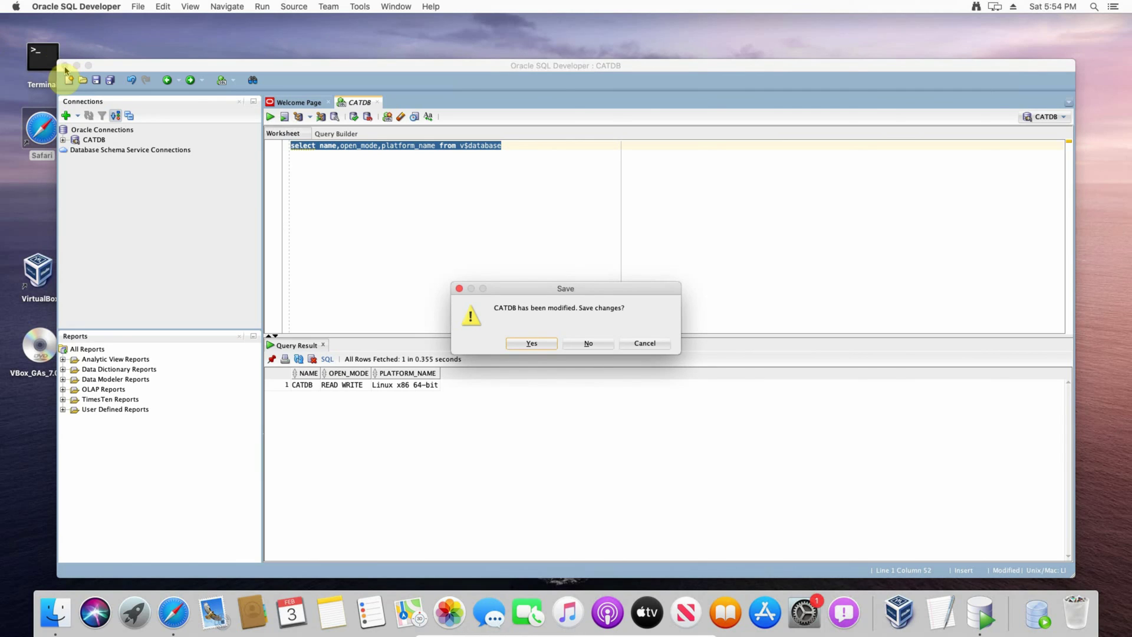
Step: Close without saving the worksheet and open the Downloads folder from the Dock
{"action": "left_click", "coordinate": [589, 345]}
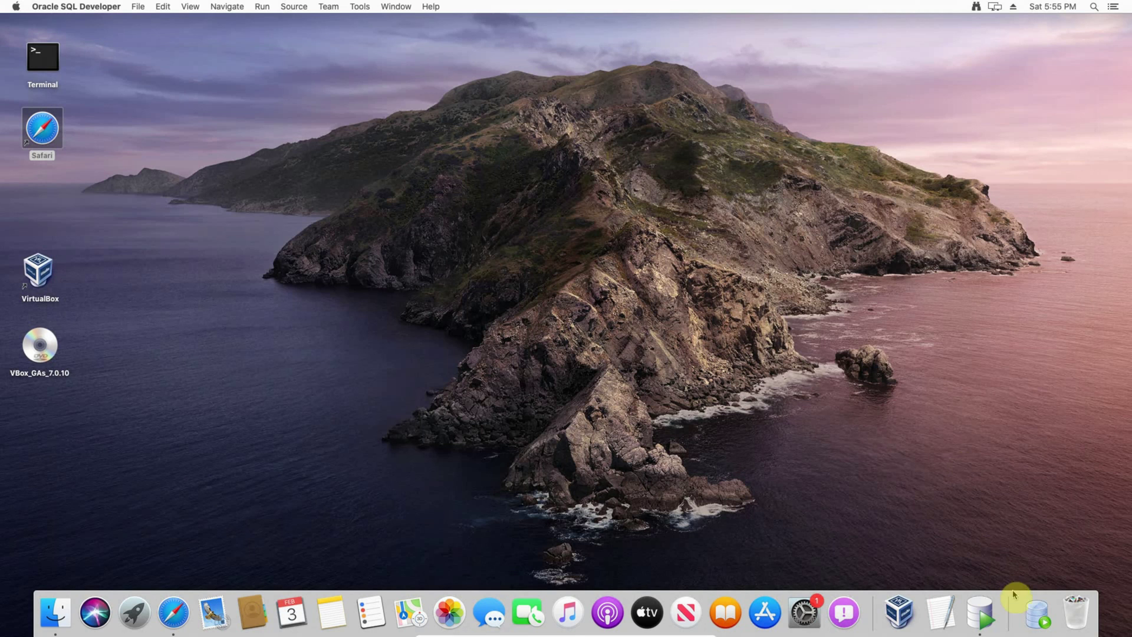
{"action": "right_click", "coordinate": [1033, 621]}
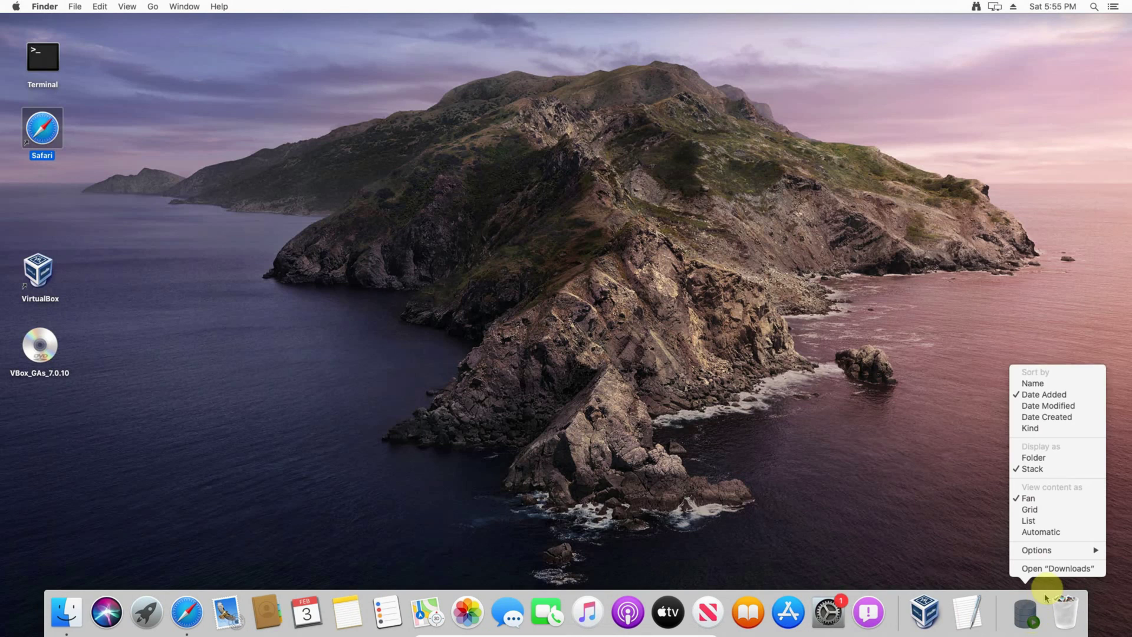
{"action": "left_click", "coordinate": [1053, 570]}
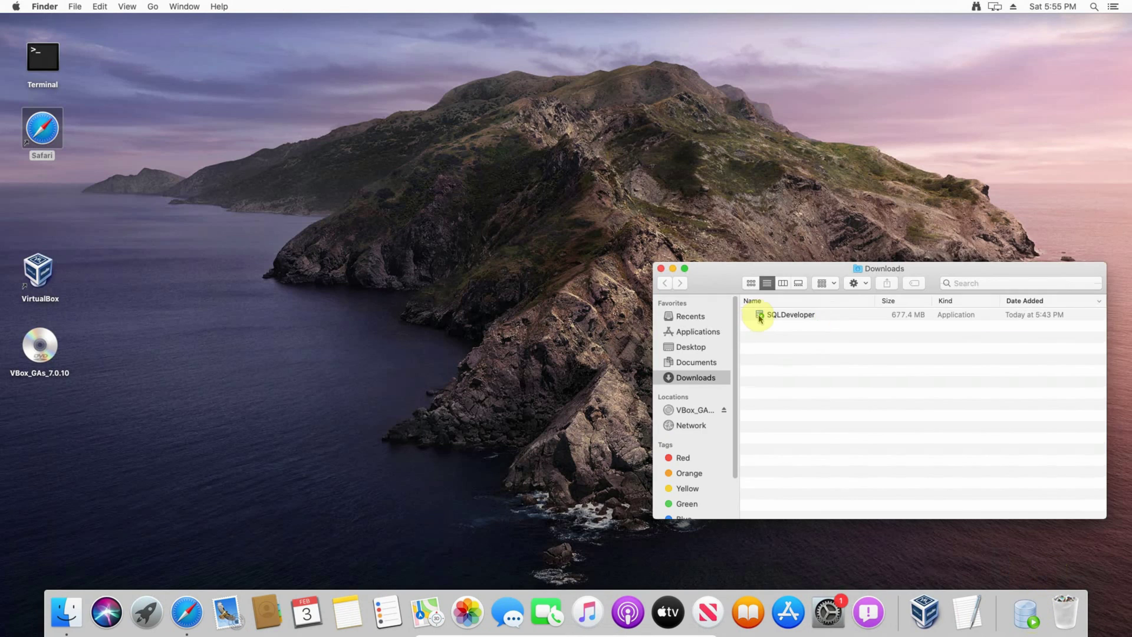
Step: Drag the SQLDeveloper app onto the desktop, close Finder, and launch it from there
{"action": "left_click_drag", "start_coordinate": [759, 320], "coordinate": [263, 249]}
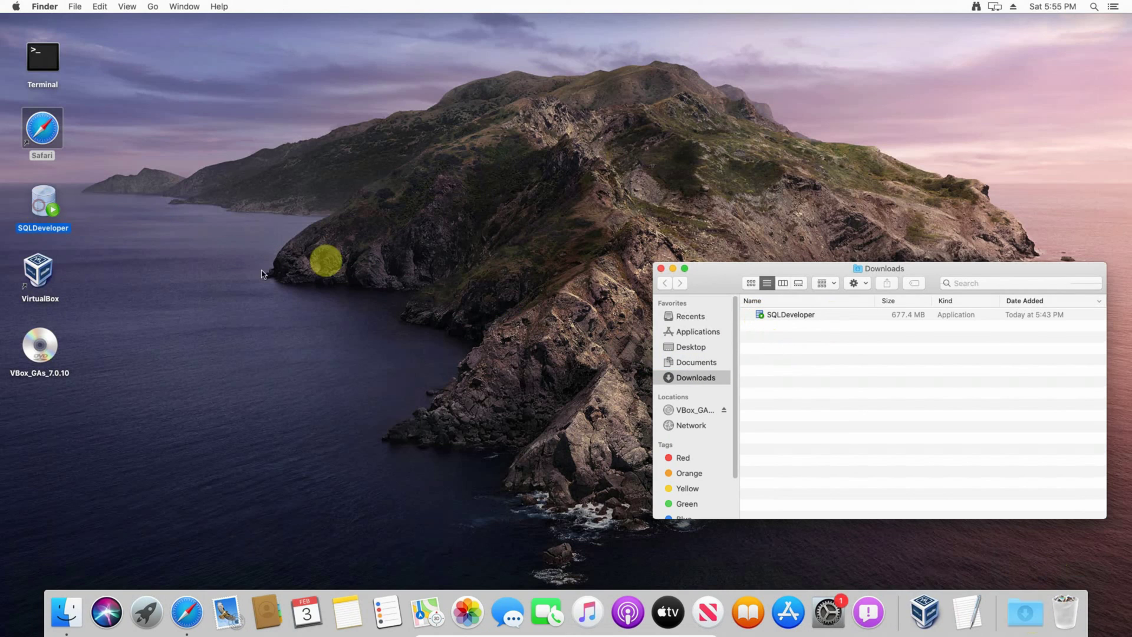
{"action": "key", "text": "super+w"}
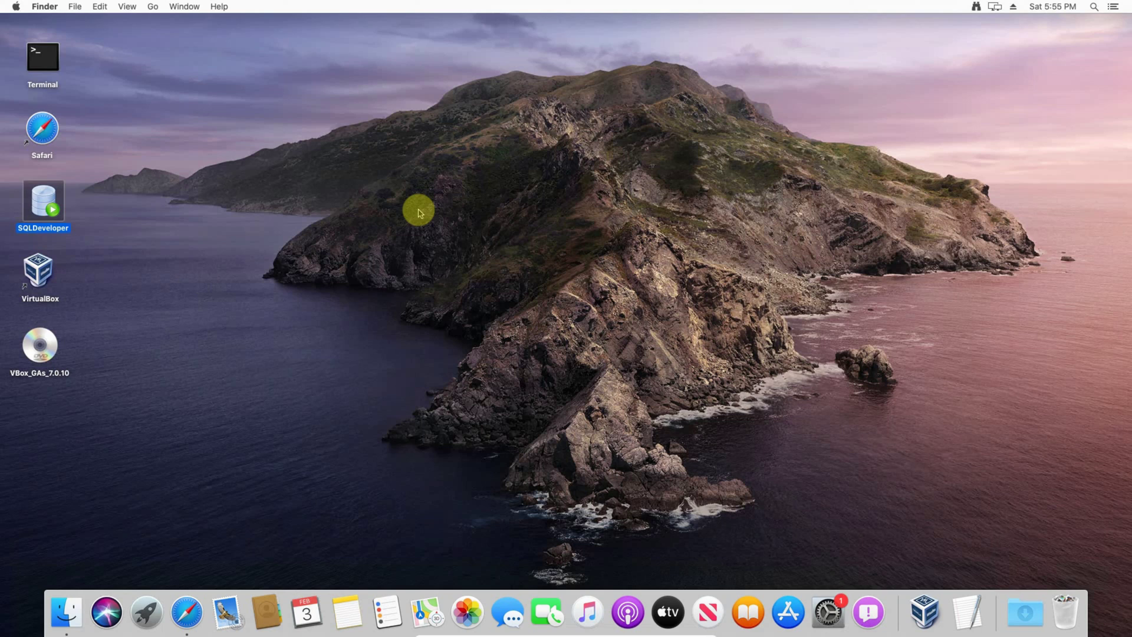
{"action": "key", "text": "super+o"}
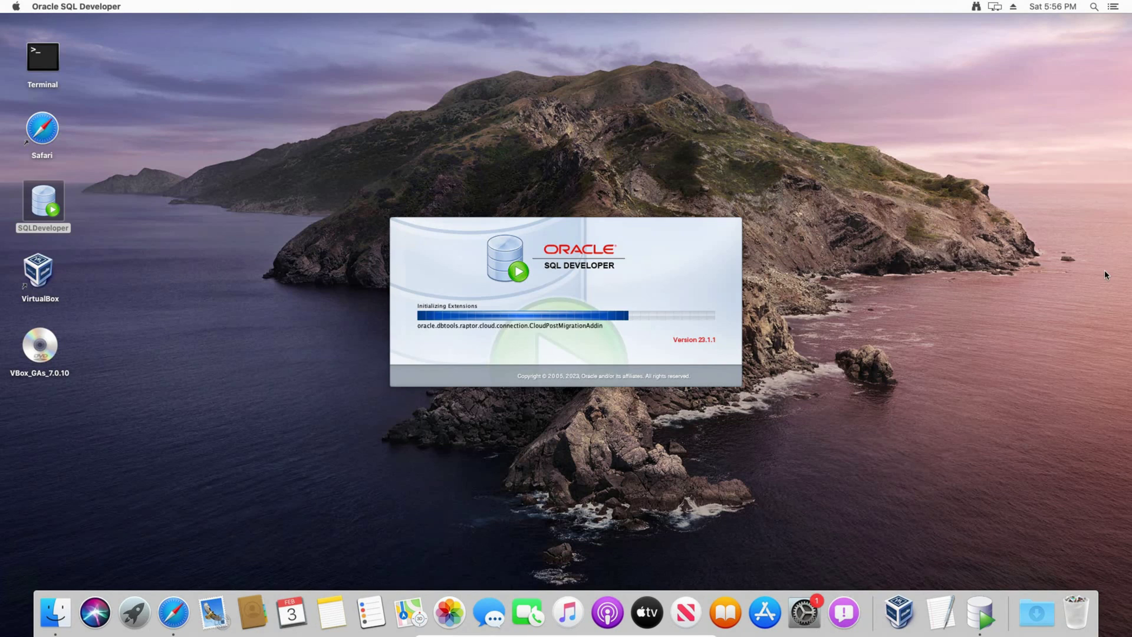